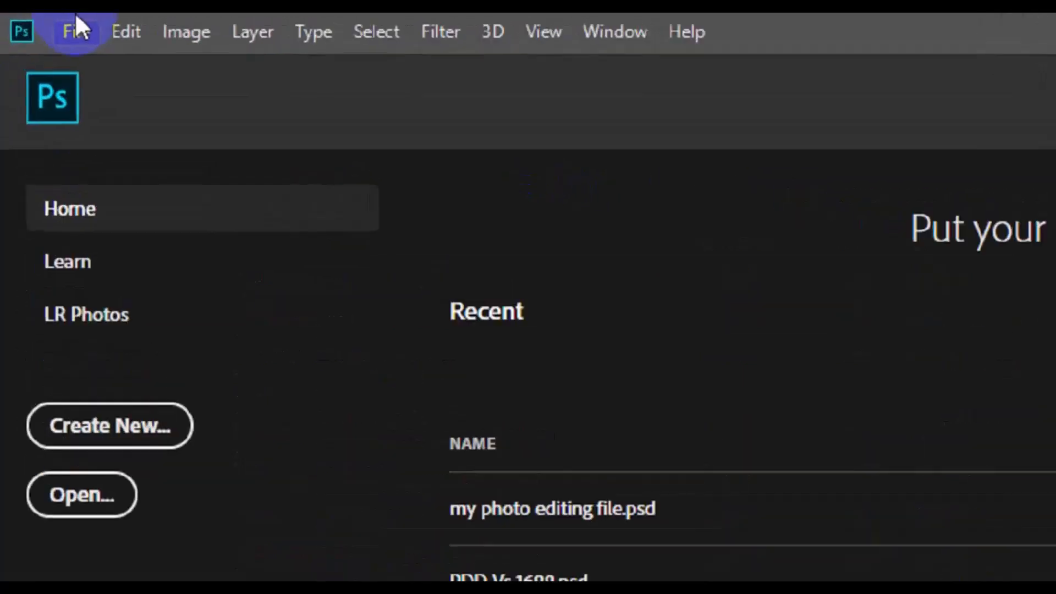
Step: Create a 4.47 × 4.47 inch document named Business social Media post at 300 pixels/inch, RGB Color 8 bit, with a white background
click(76, 25)
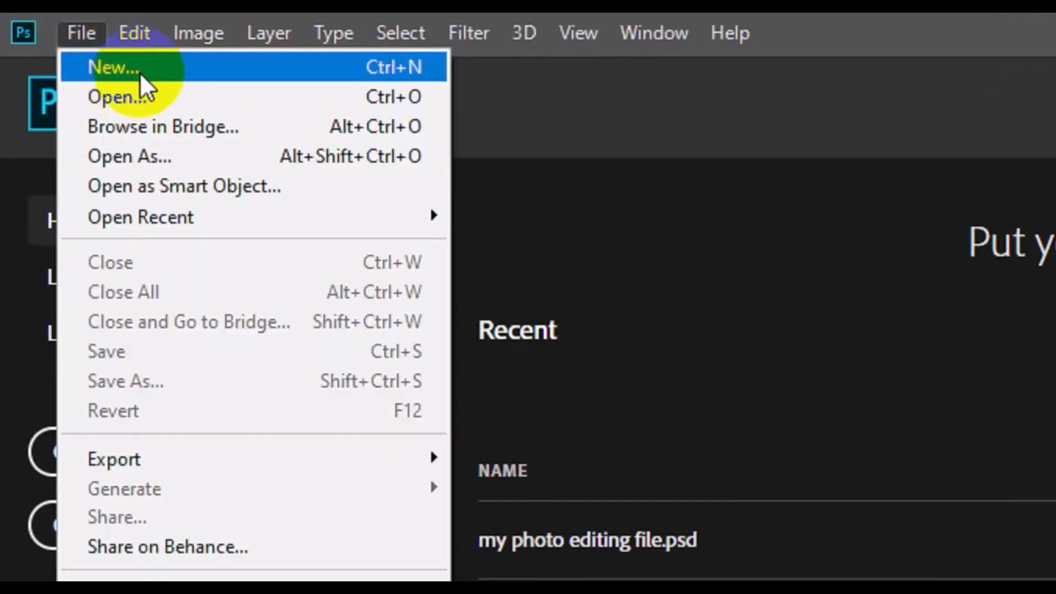
click(138, 70)
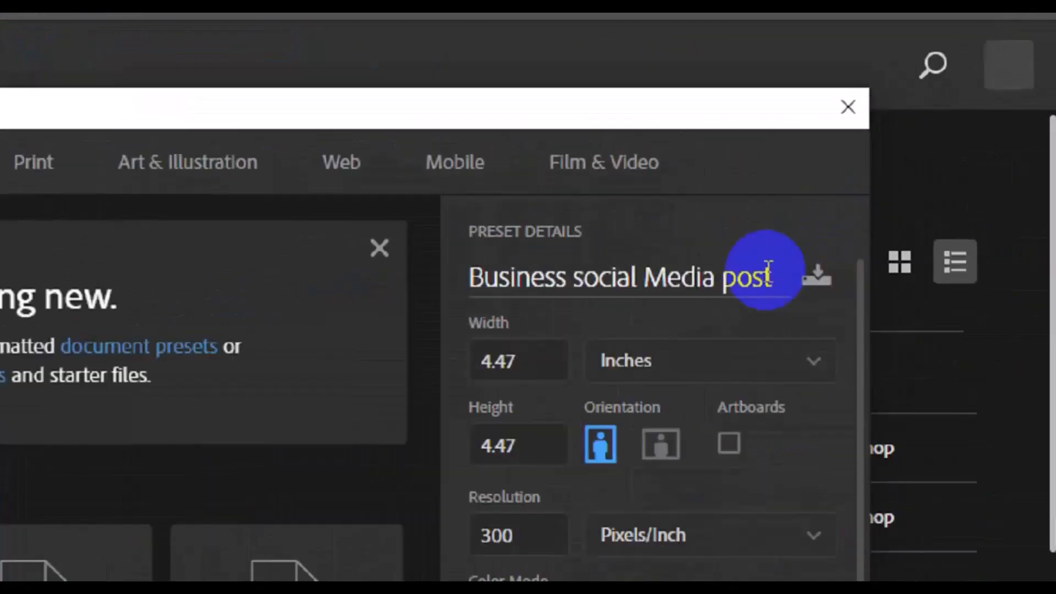
drag(894, 180, 746, 194)
drag(435, 330, 394, 330)
click(424, 406)
drag(744, 311, 455, 394)
click(429, 408)
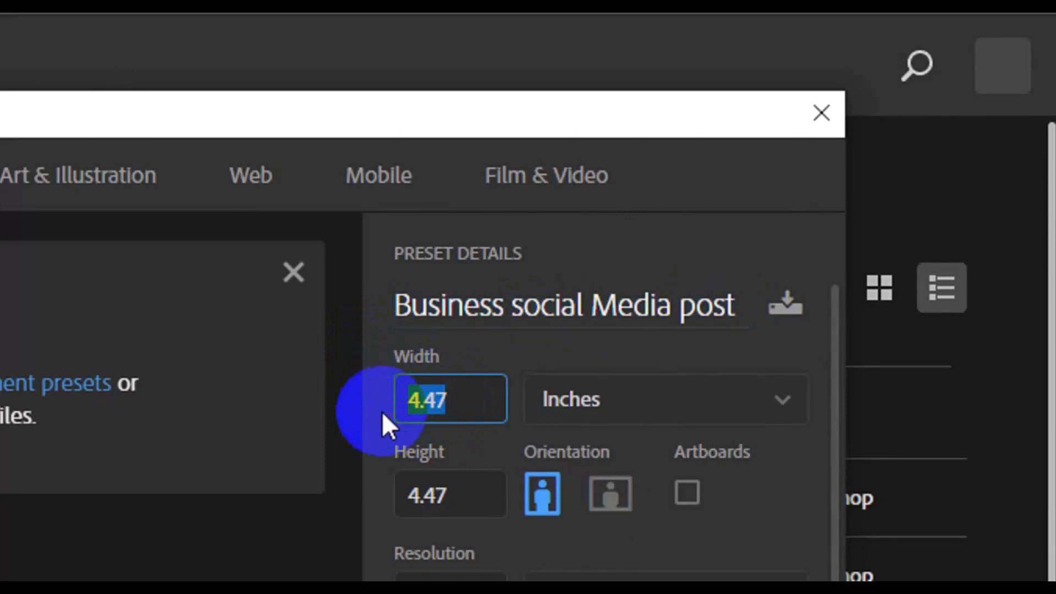
click(470, 497)
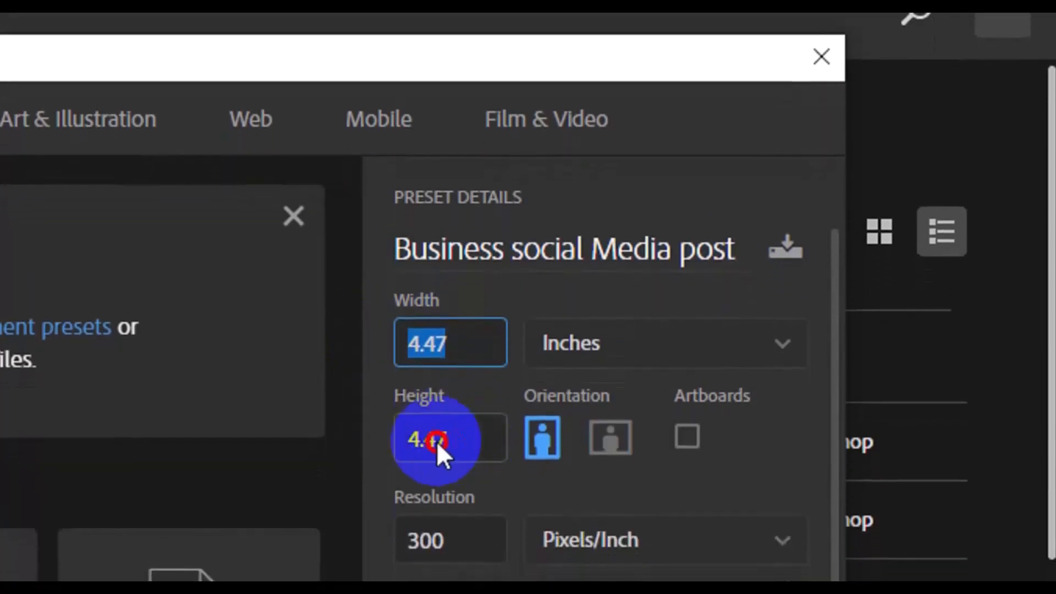
drag(437, 441, 390, 440)
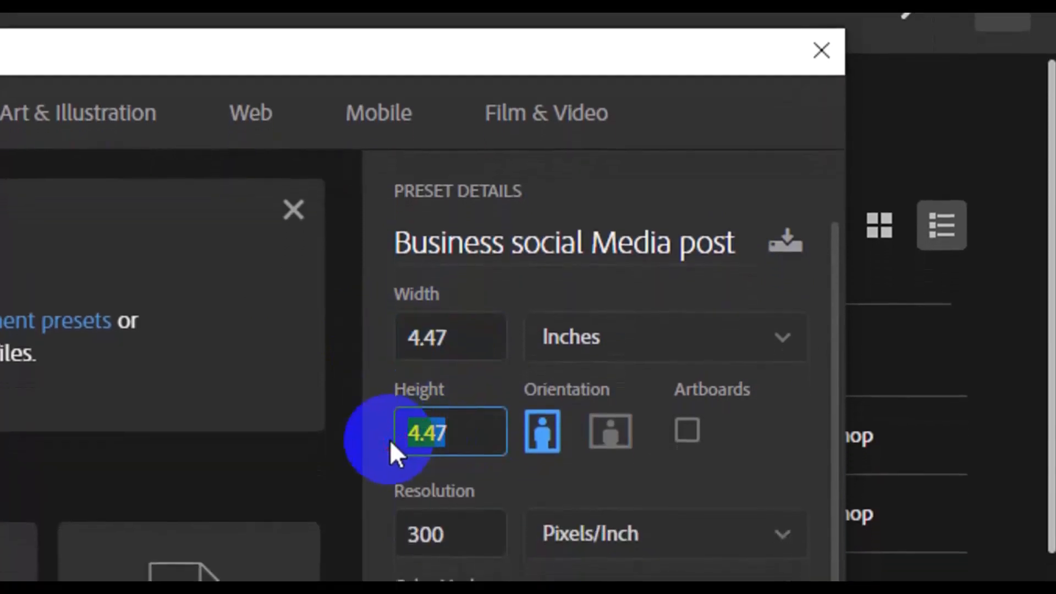
drag(464, 534, 385, 541)
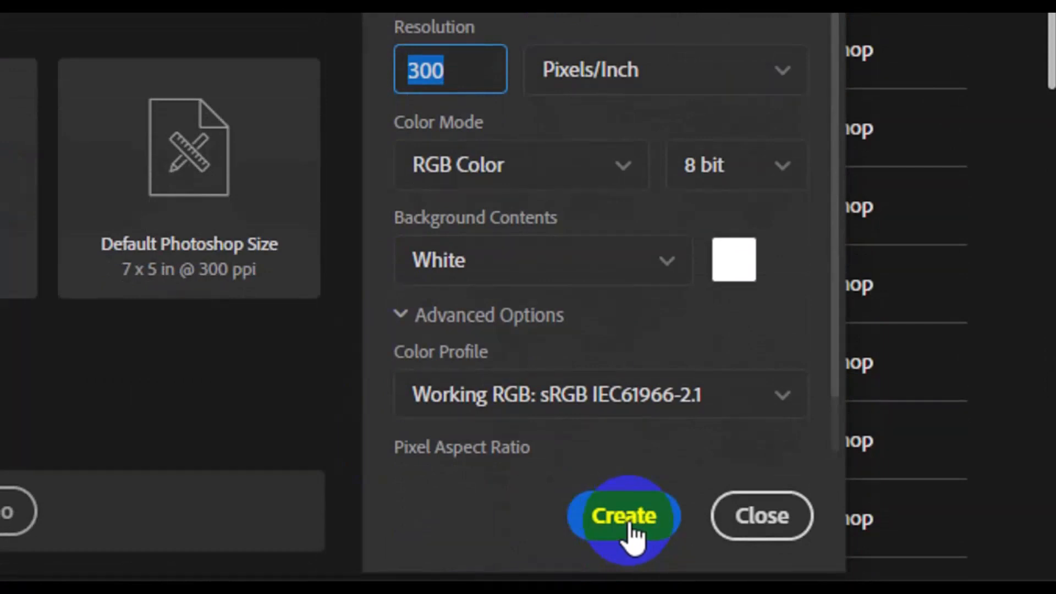
click(629, 523)
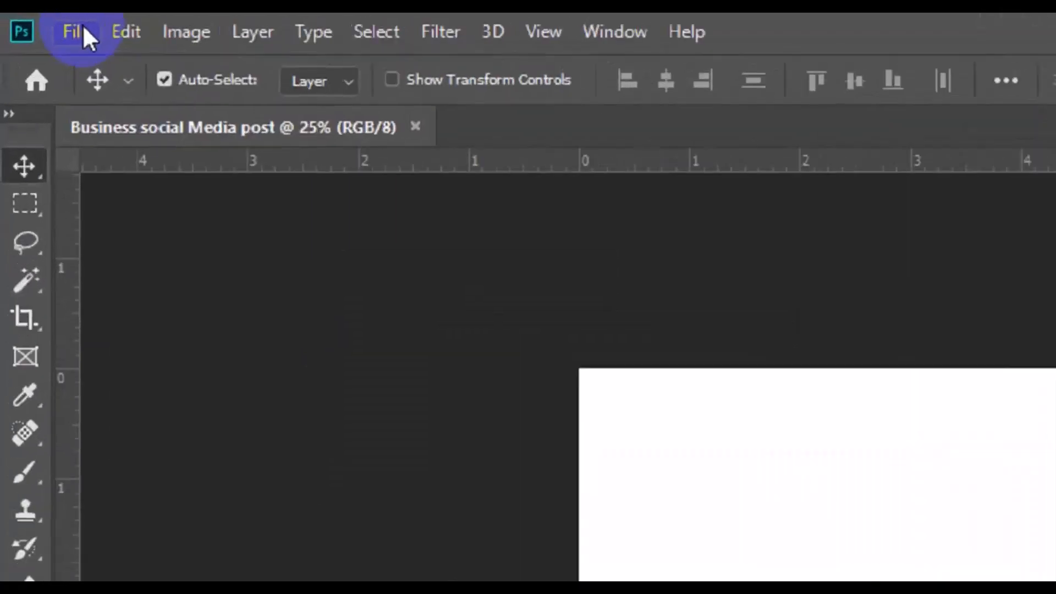
Step: Place the 15851-removebg-preview portrait cutout into the document as an embedded image
click(43, 21)
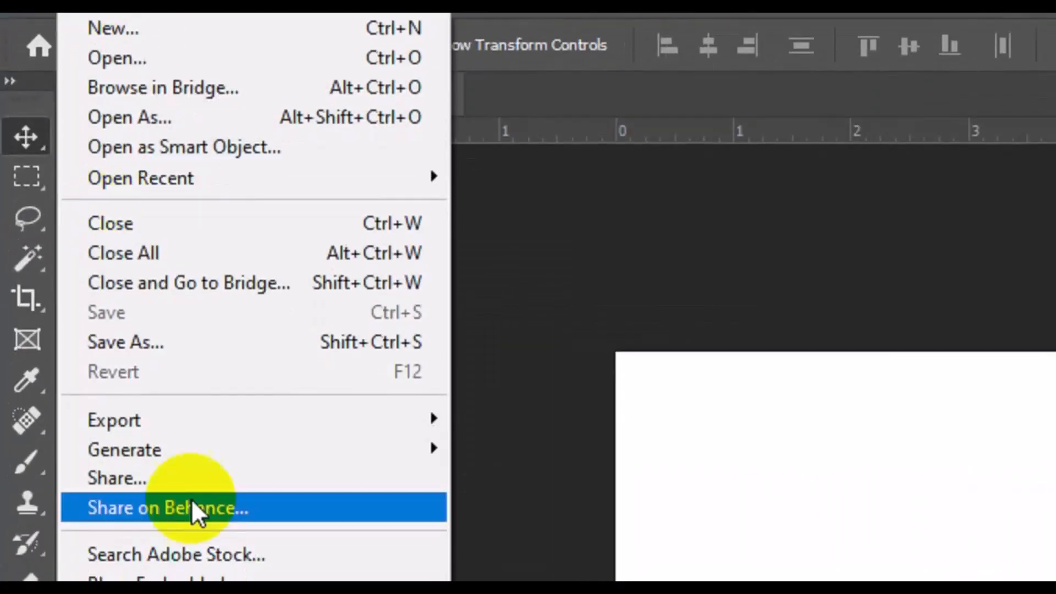
click(197, 456)
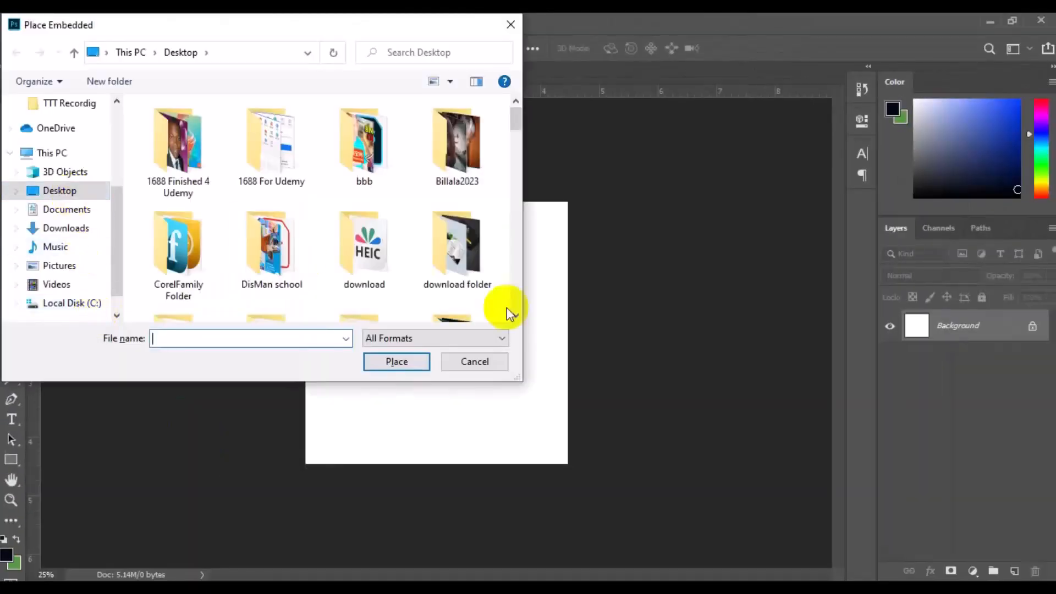
scroll(506, 309, down, 3)
double_click(271, 148)
click(517, 318)
scroll(516, 318, down, 5)
click(178, 258)
click(397, 362)
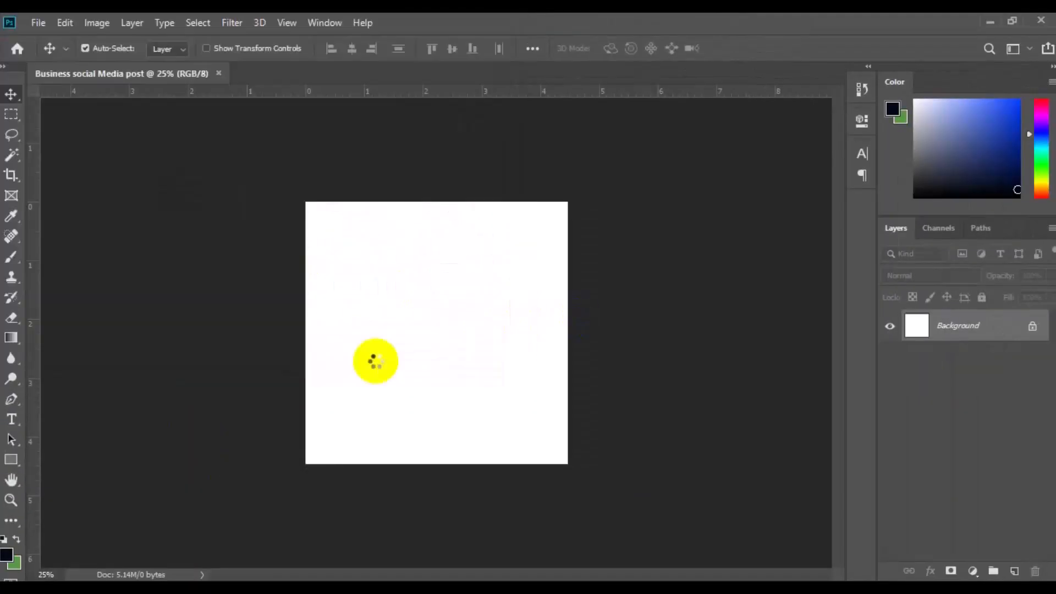
Step: Scale and position the placed portrait in the canvas's lower-right area so its lower and right parts meet the canvas edges
drag(523, 390, 625, 468)
drag(418, 410, 538, 455)
drag(742, 249, 769, 201)
drag(556, 406, 561, 385)
click(599, 146)
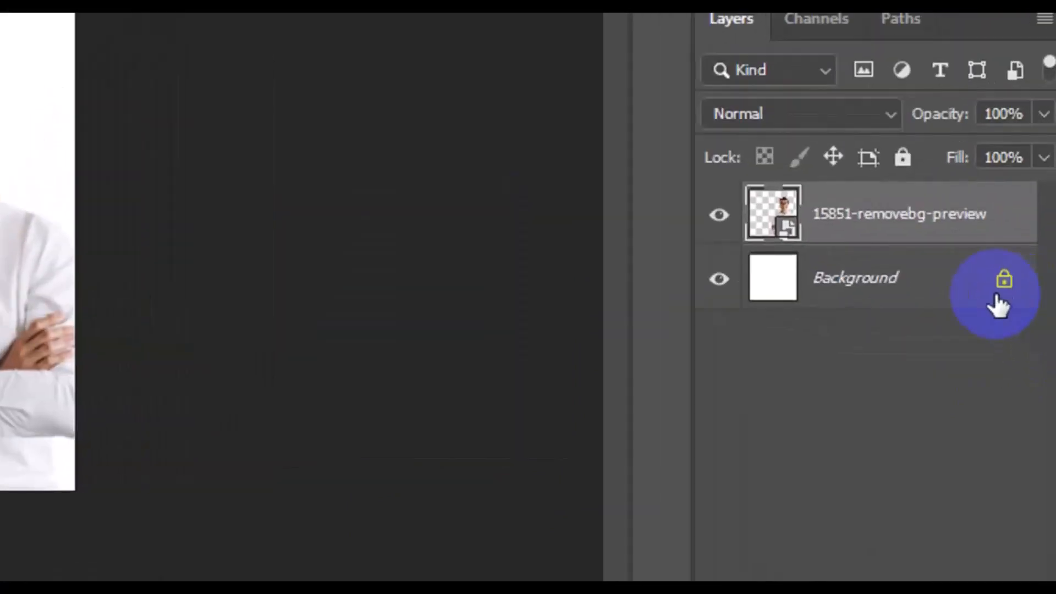
Step: Draw a light grey rectangle shape about 983 × 695 px above the Background layer, covering the canvas's upper-right area behind the man
click(992, 356)
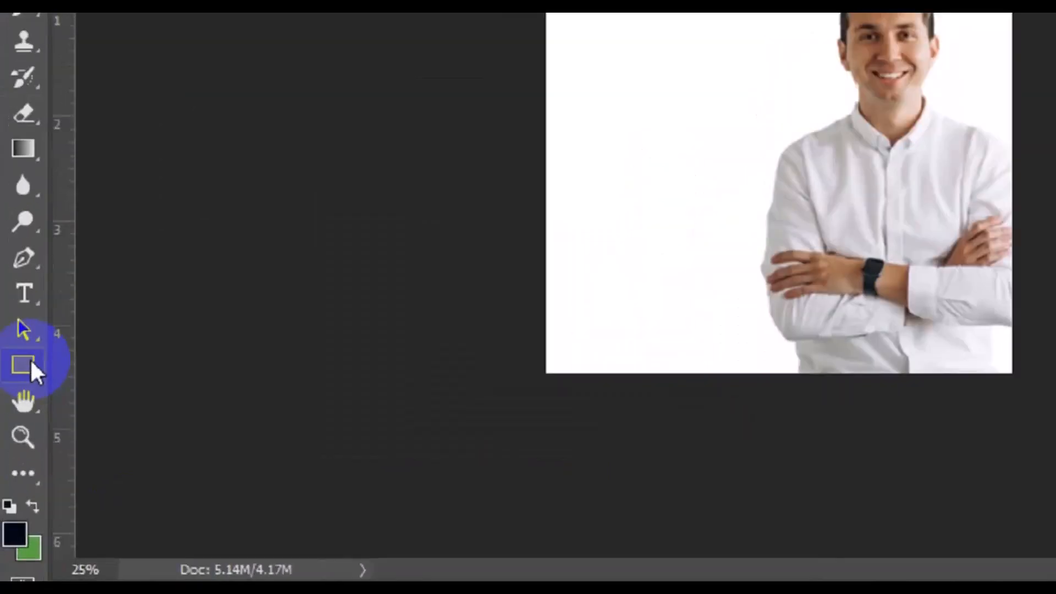
click(15, 457)
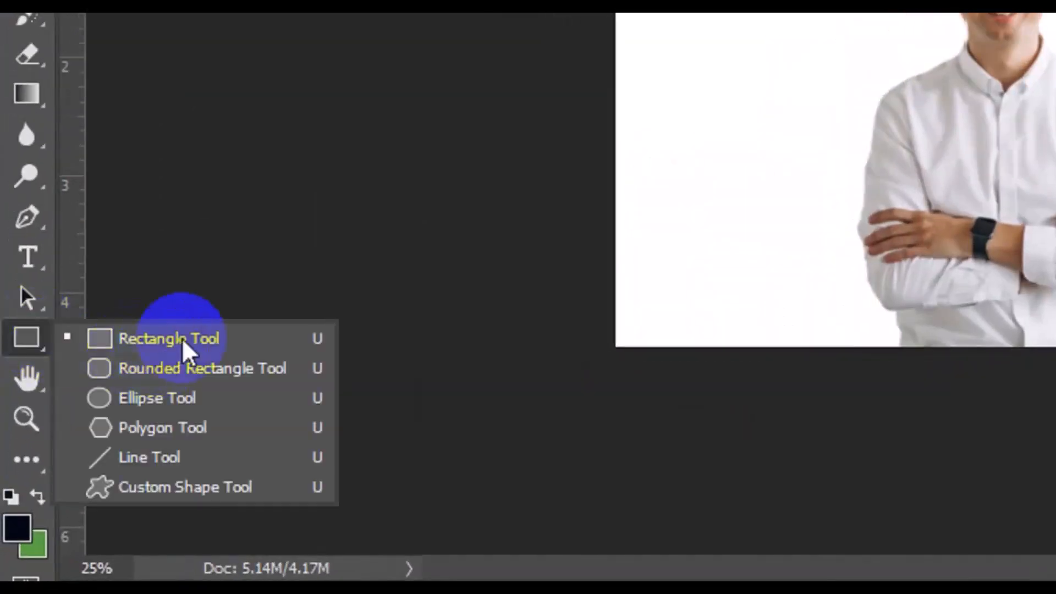
click(181, 338)
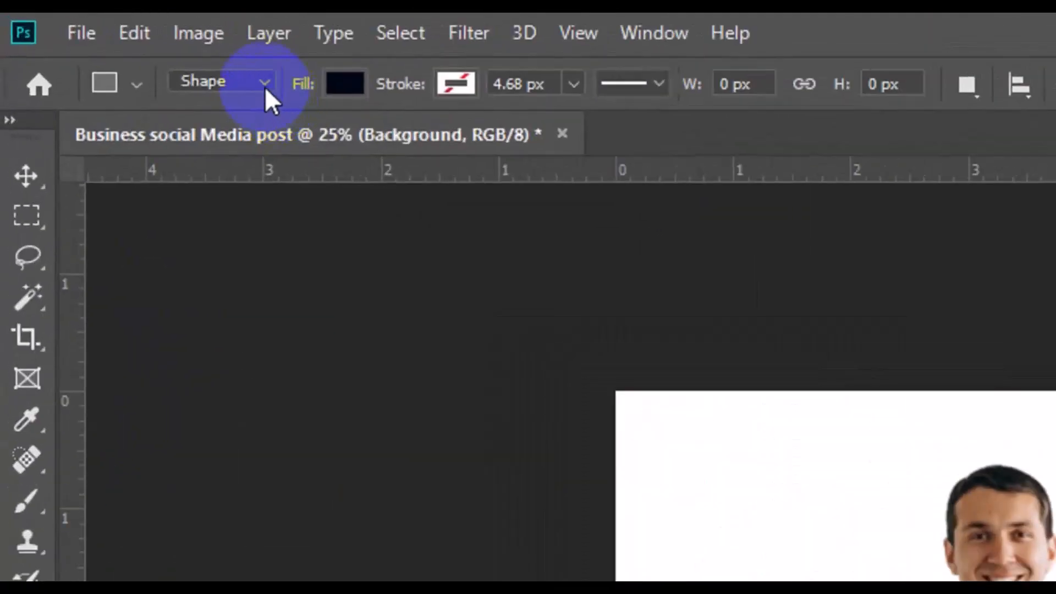
click(265, 87)
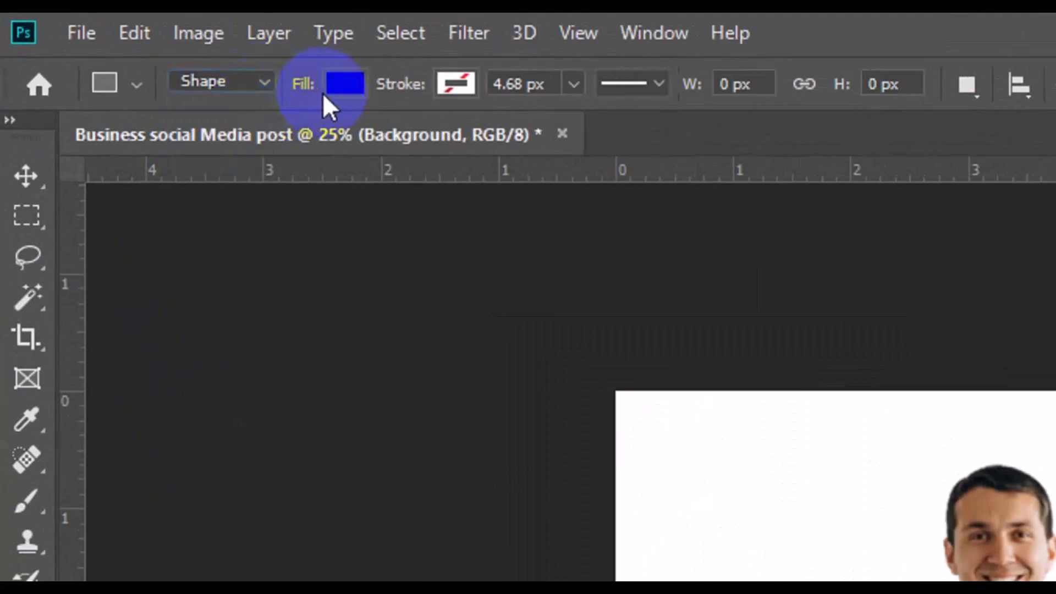
click(341, 84)
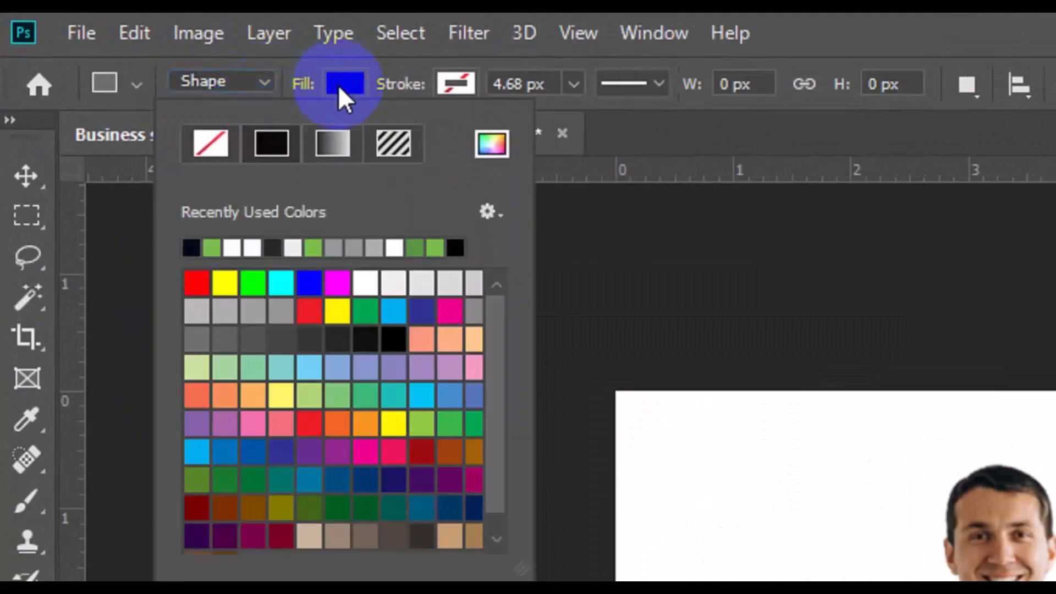
click(223, 311)
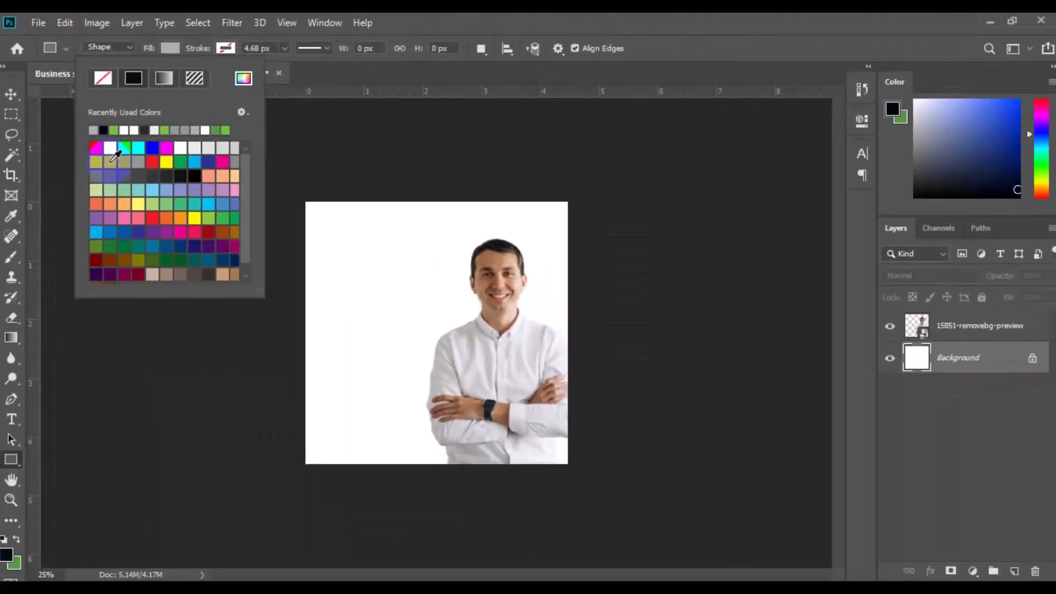
drag(417, 190, 608, 325)
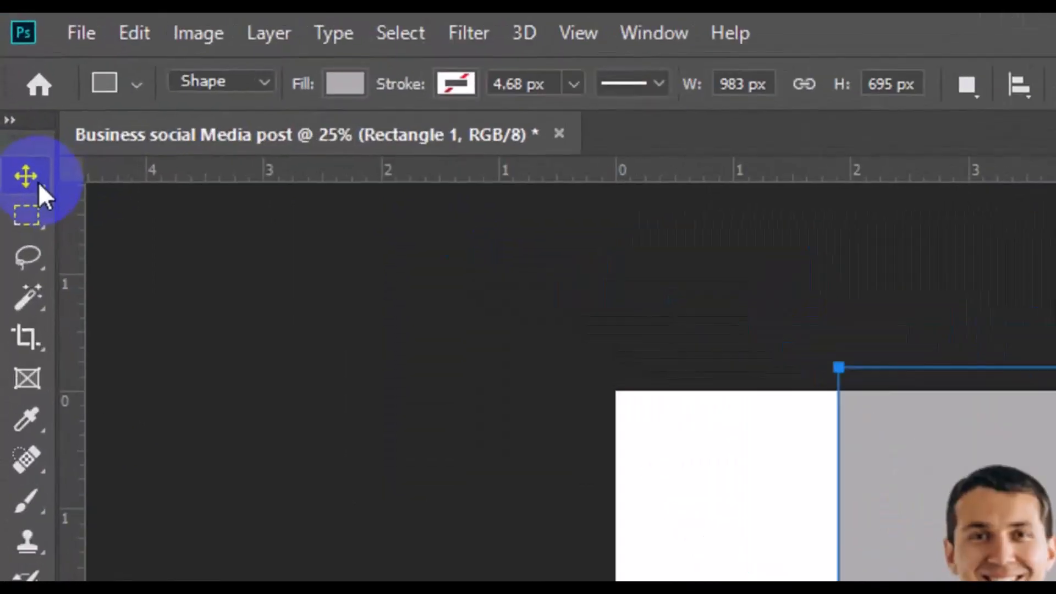
Step: Rotate the grey rectangle counterclockwise with Free Transform so it sits diagonally across the canvas's upper-right corner behind the man's head
click(38, 181)
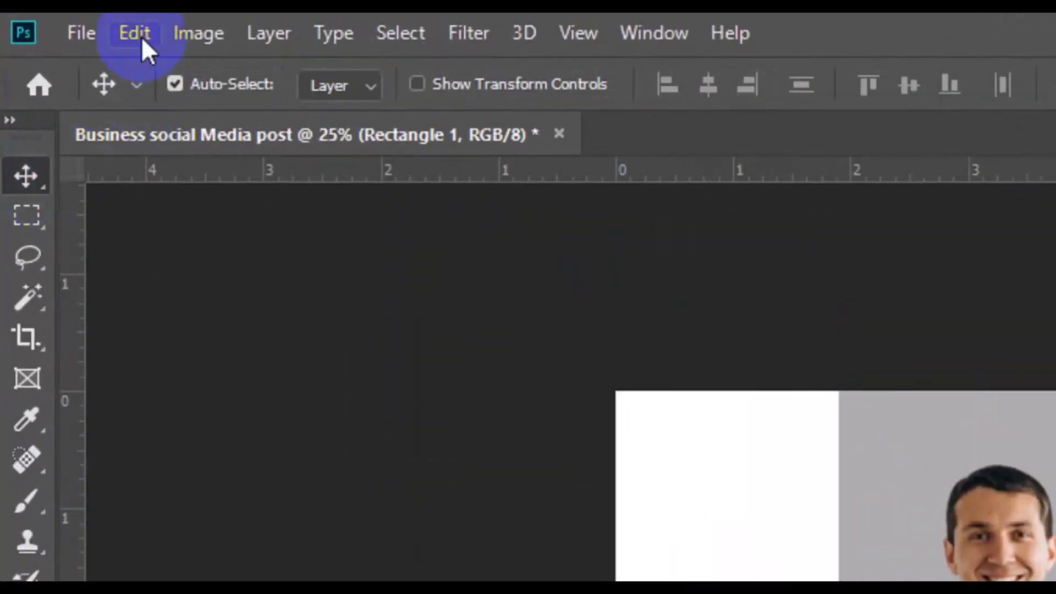
click(138, 36)
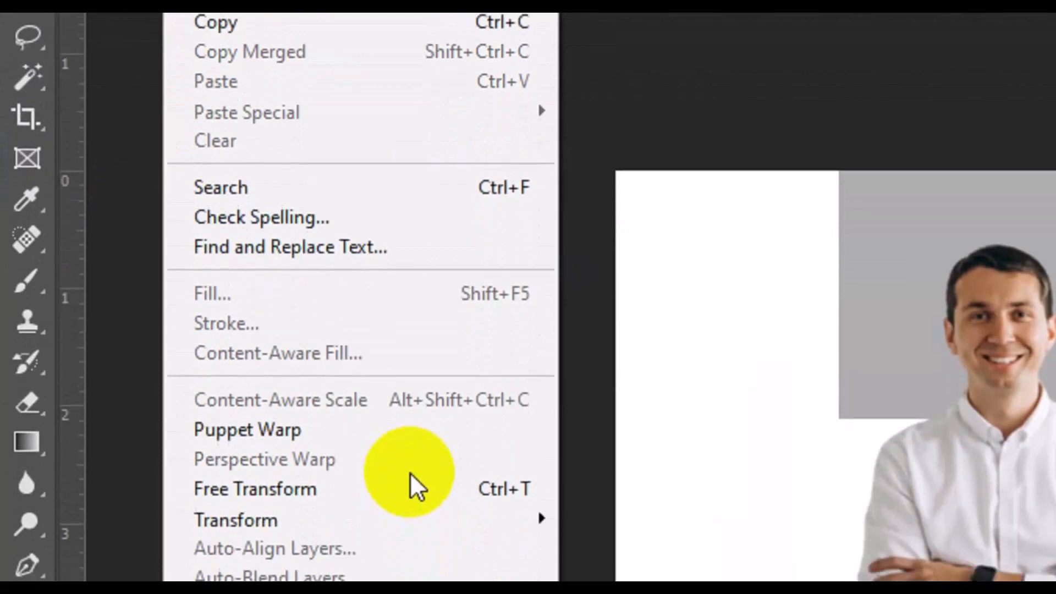
click(411, 446)
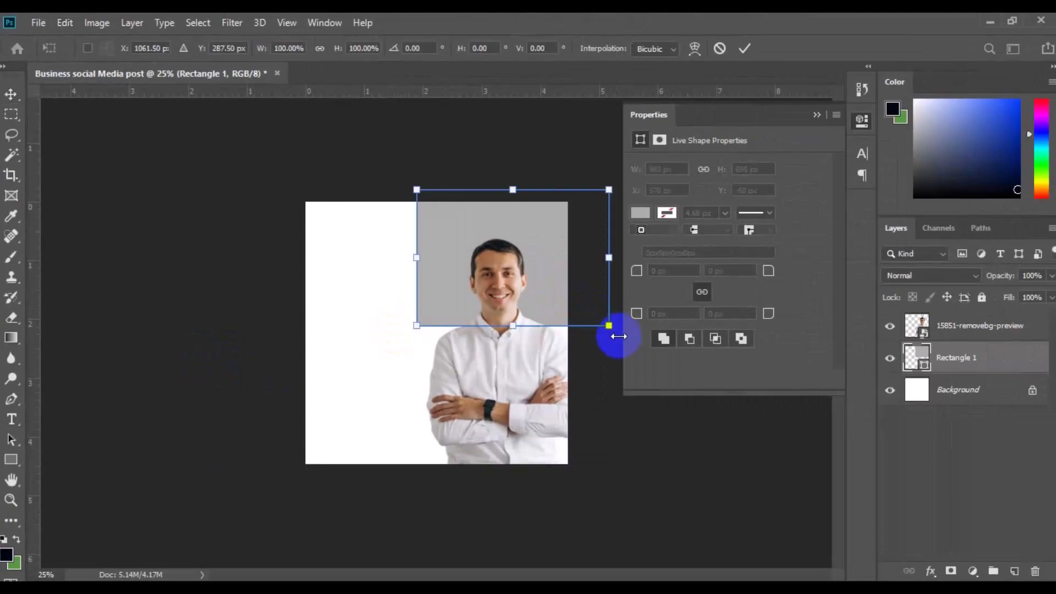
drag(608, 183, 574, 190)
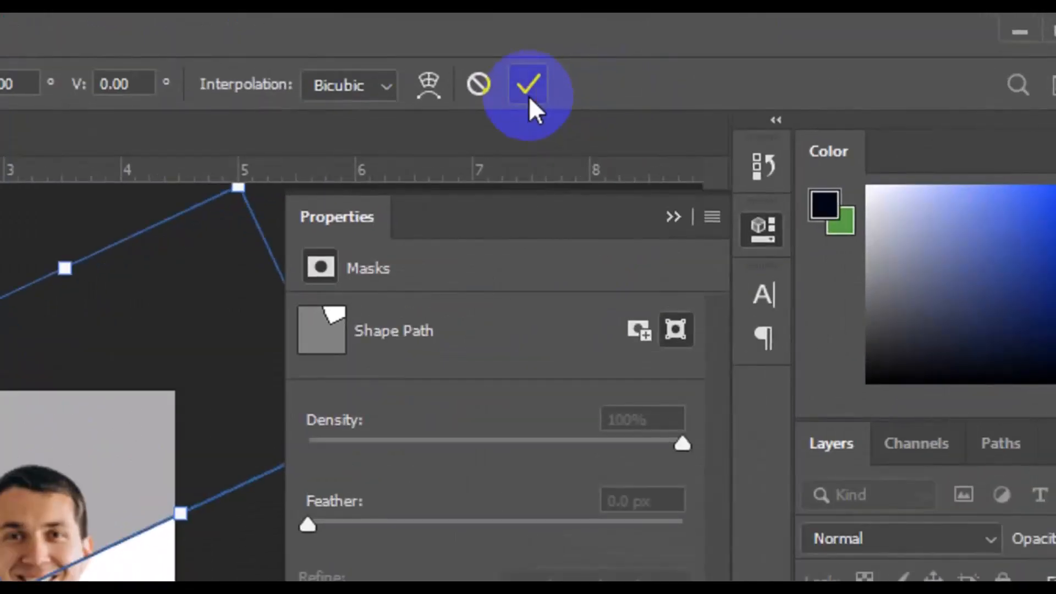
click(529, 96)
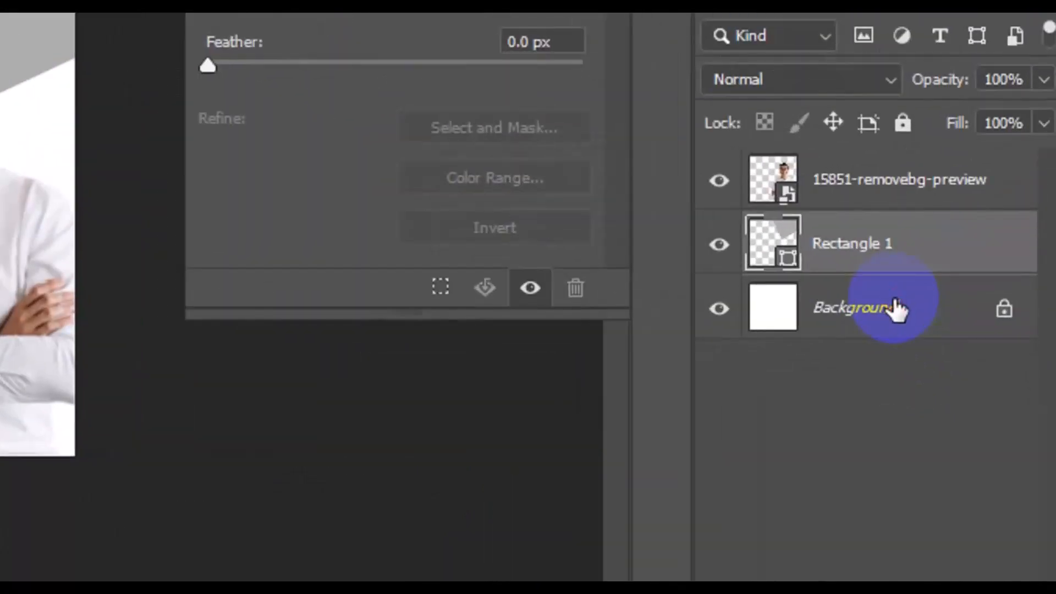
Step: Set the Pen Tool to Shape mode with a dark grey fill, ready to draw directly above the Background layer
click(897, 310)
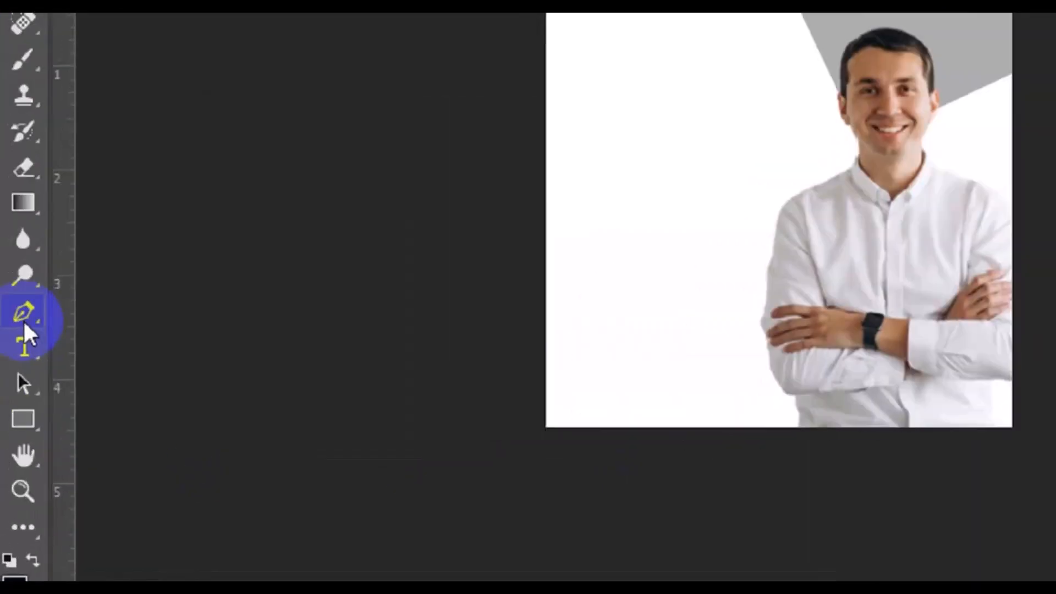
click(11, 398)
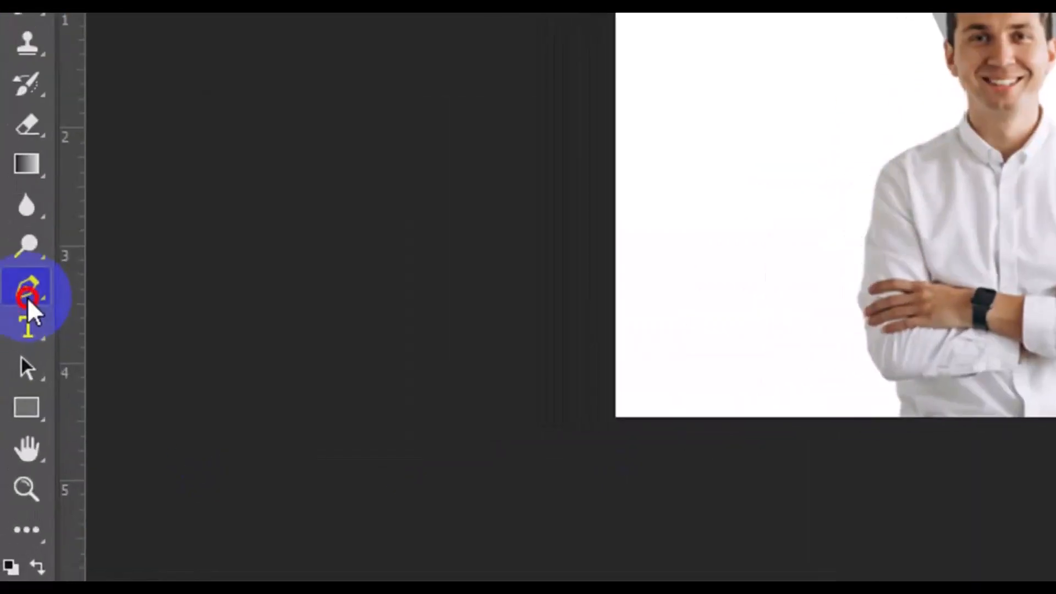
right_click(27, 301)
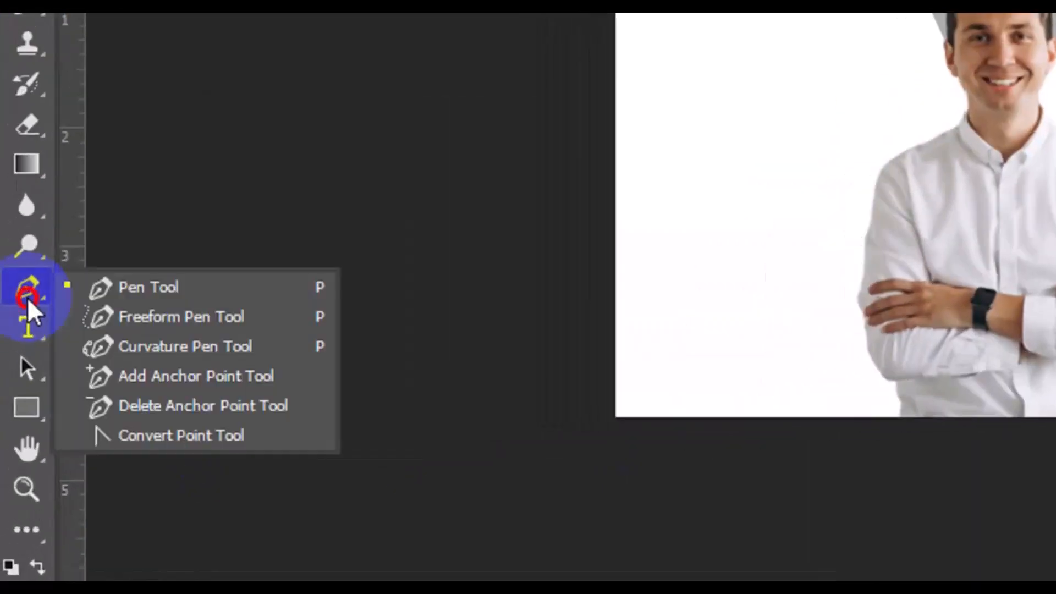
click(159, 281)
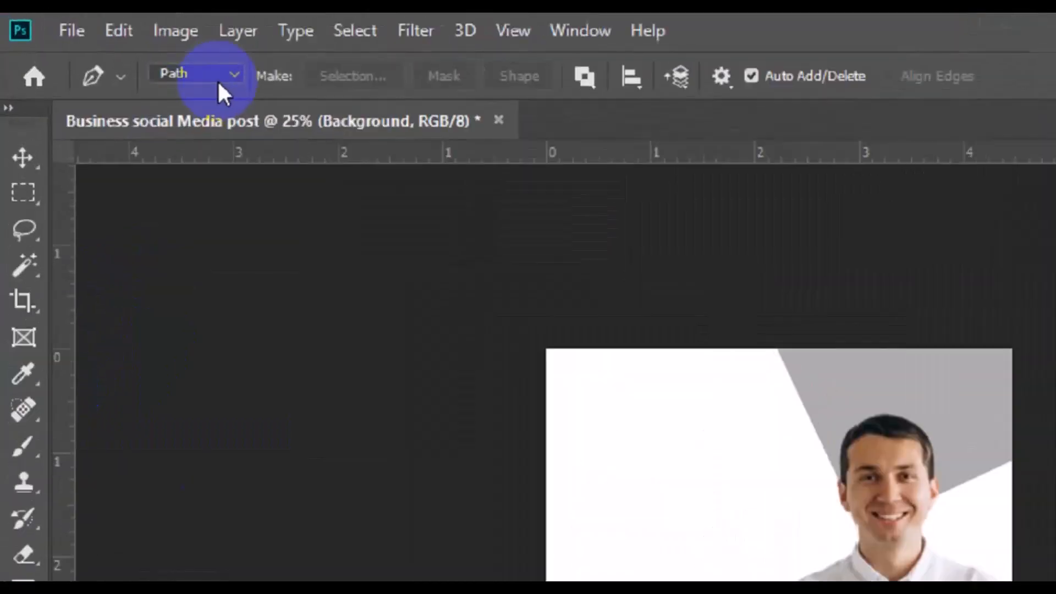
click(124, 51)
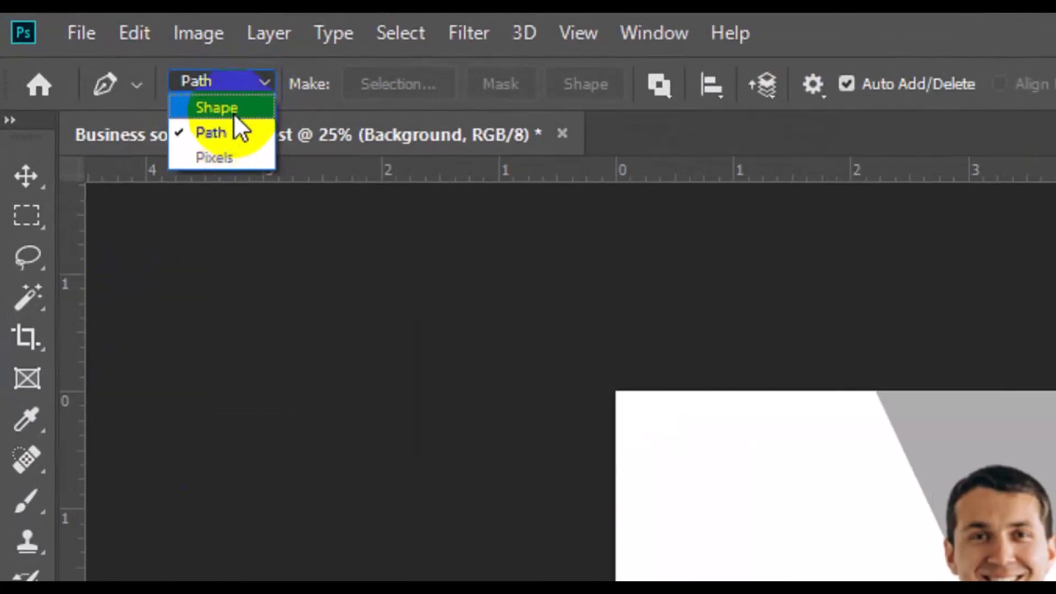
click(233, 110)
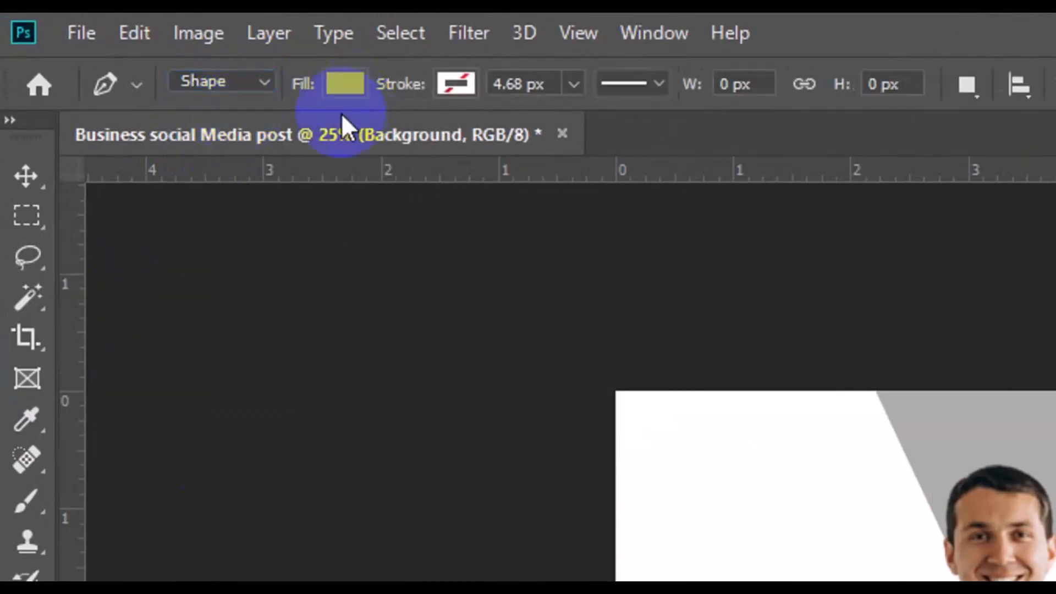
click(354, 87)
click(197, 310)
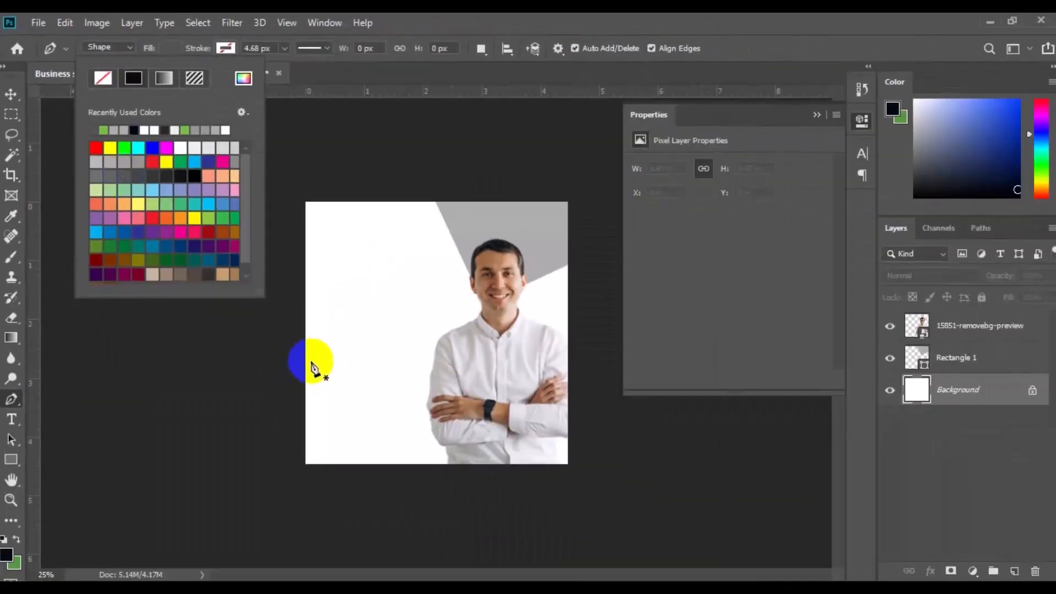
Step: Draw a closed dark grey polygon across the canvas's lower part behind the man, its upper edge rising diagonally from the left edge
click(301, 372)
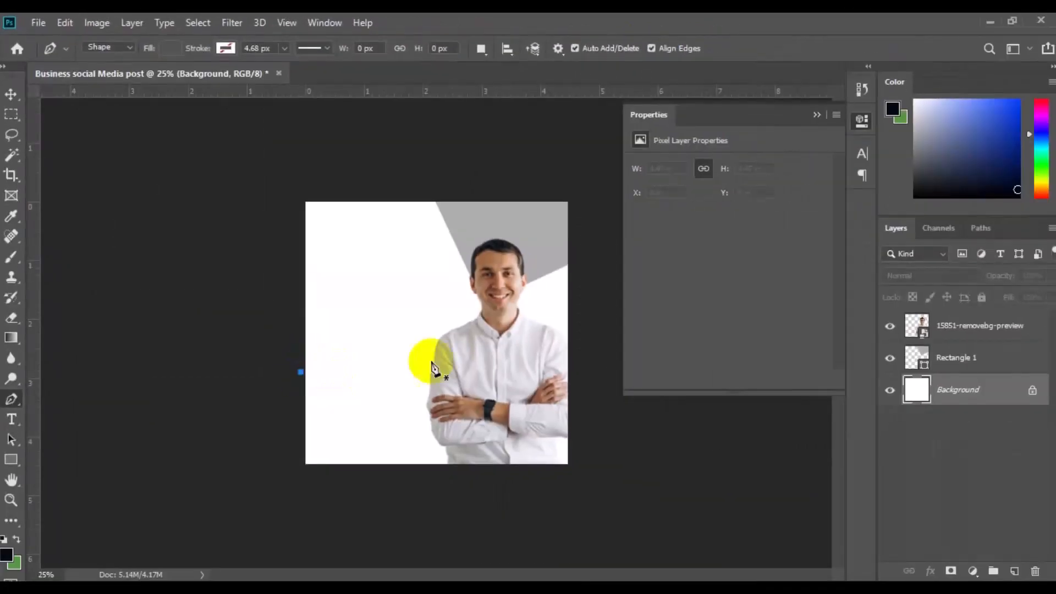
click(513, 318)
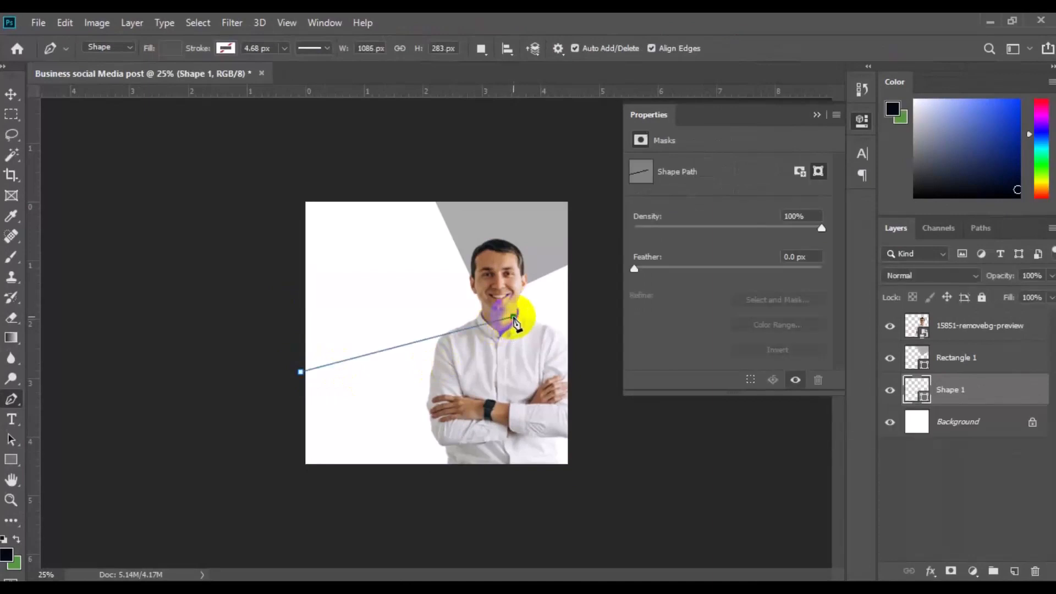
click(527, 473)
click(449, 512)
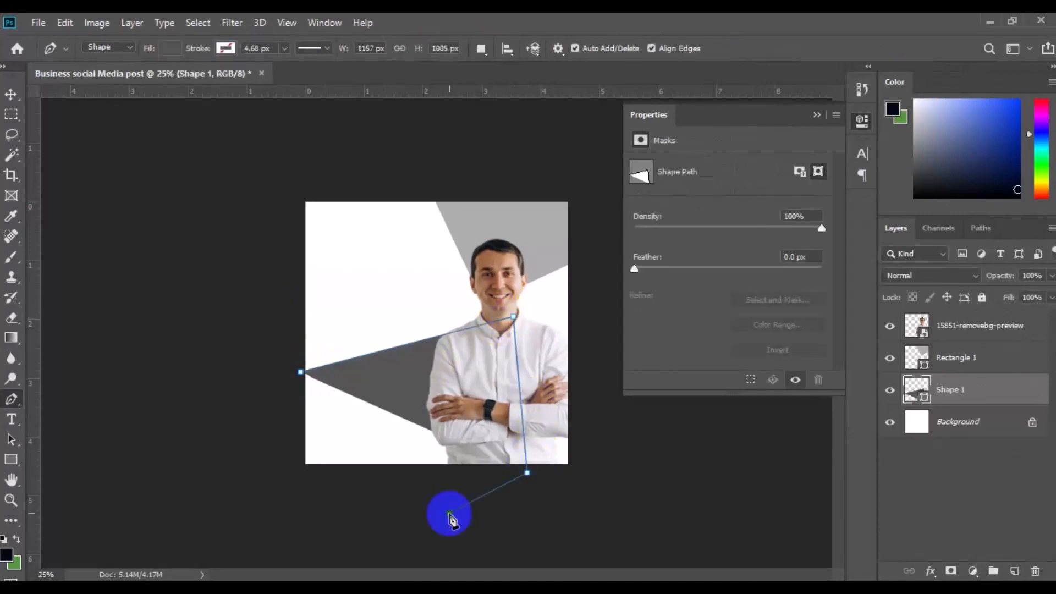
click(291, 533)
click(259, 464)
click(300, 372)
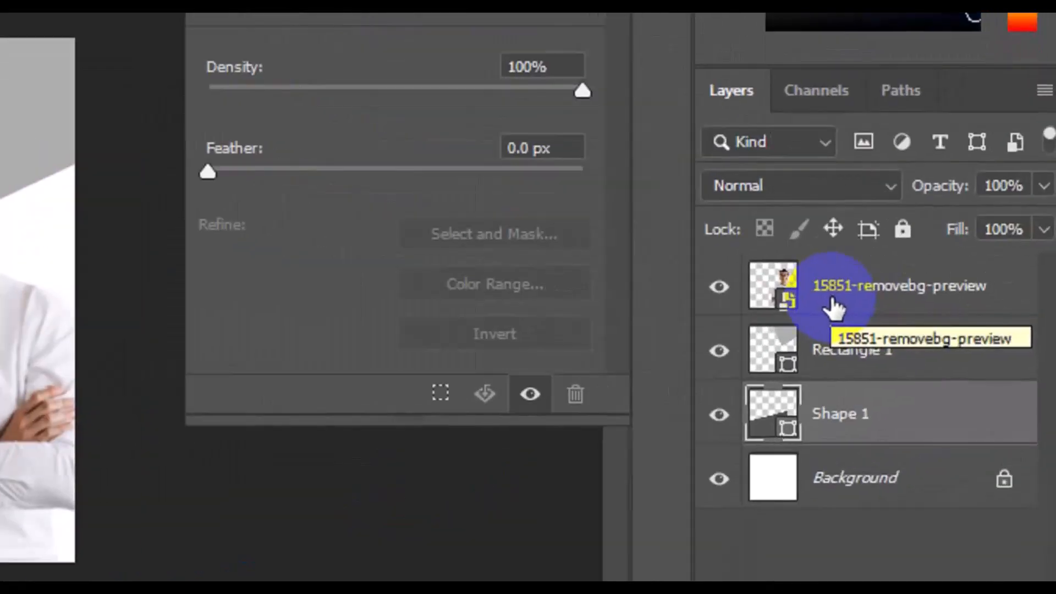
Step: Draw a closed dark grey polygon about 1185 × 543 px above the man's layer, covering the canvas's lower-right corner with a diagonal upper edge
click(834, 307)
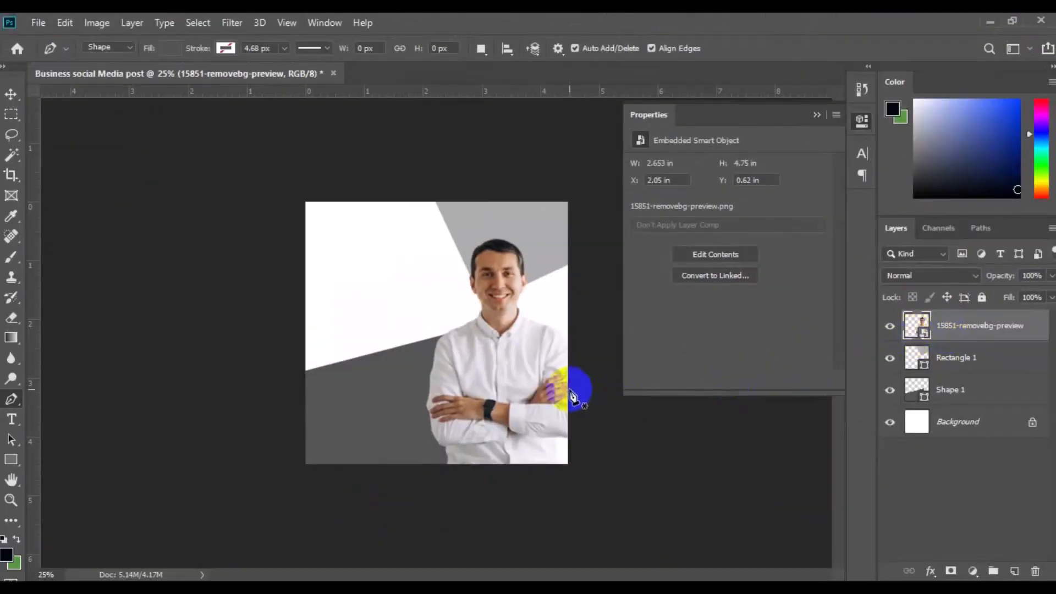
click(569, 391)
click(426, 457)
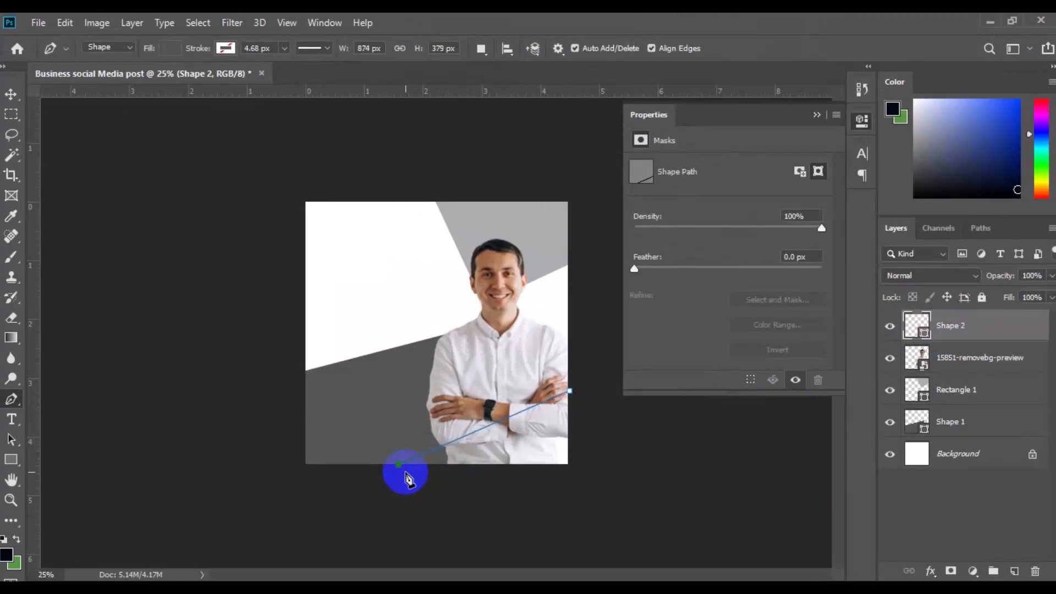
click(439, 496)
click(572, 494)
click(631, 453)
click(592, 406)
click(570, 391)
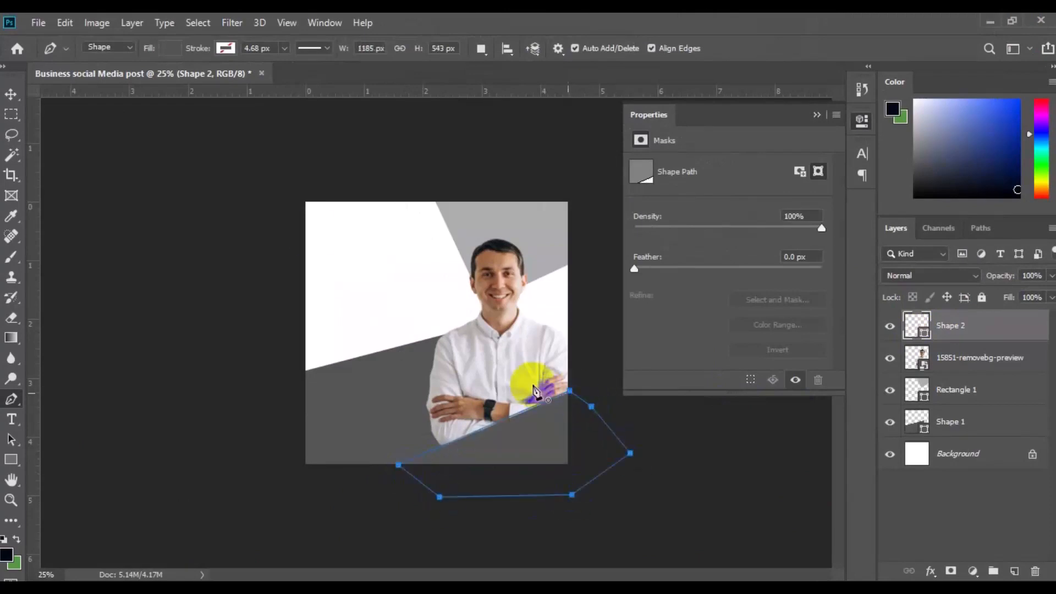
Step: Change the fill of the new lower-right polygon to cyan
click(175, 49)
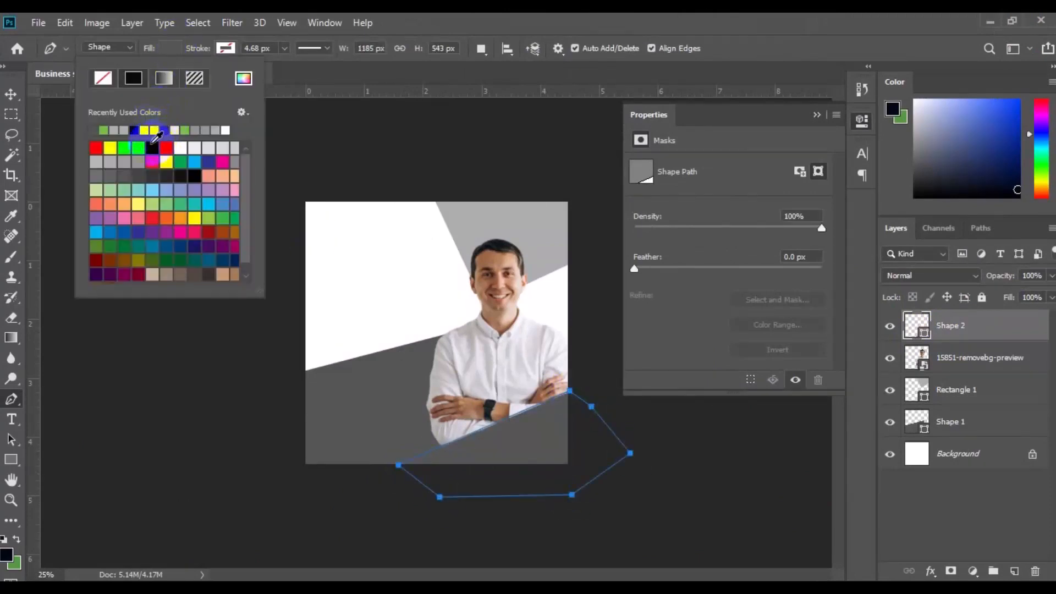
click(137, 147)
key(v)
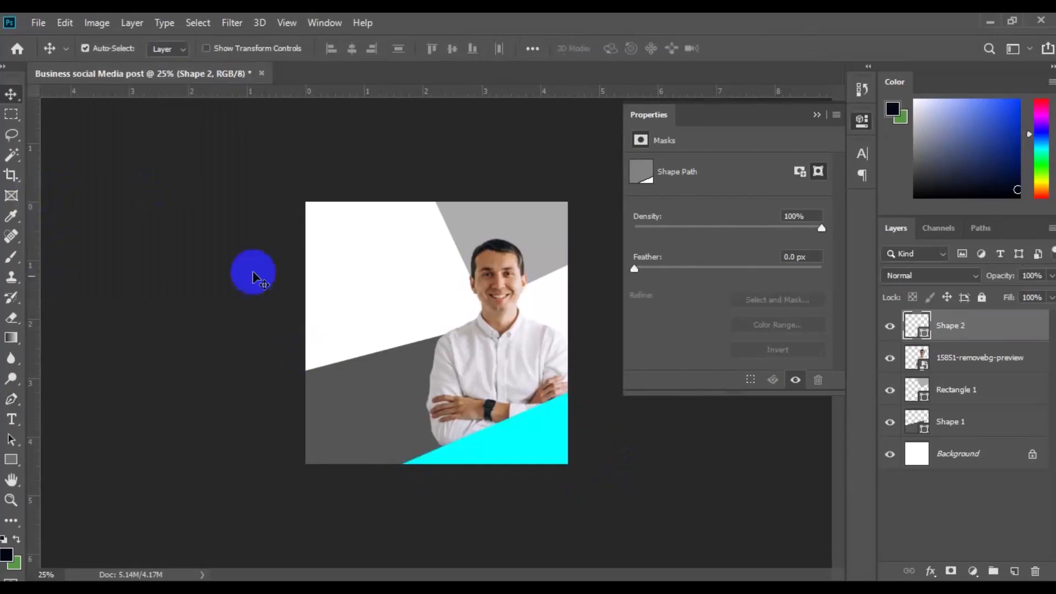
Step: Recolour the dark grey polygon behind the man, Shape 1, to orange #f16b23
click(379, 429)
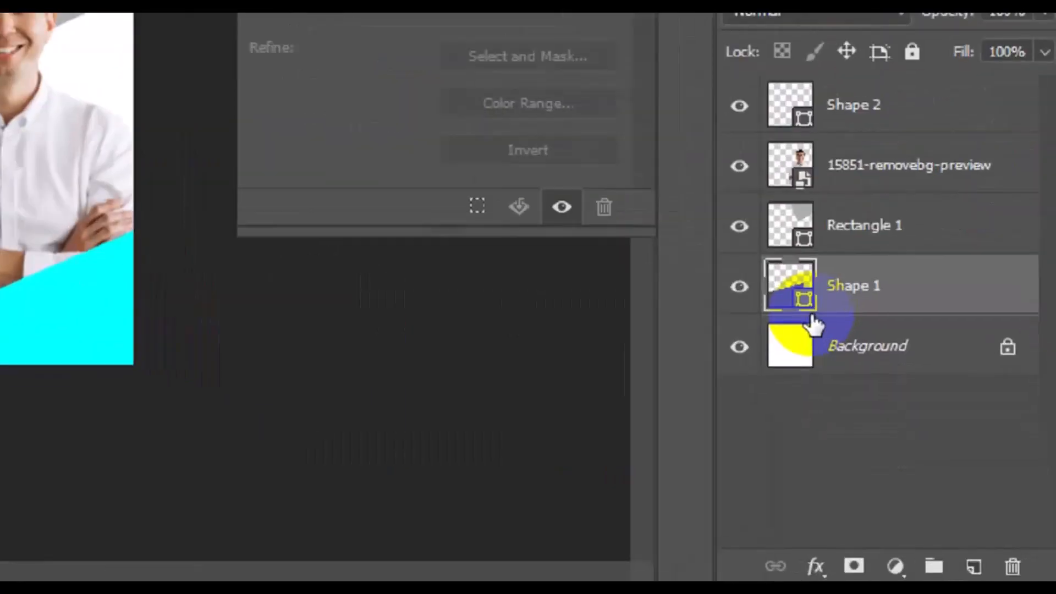
double_click(789, 289)
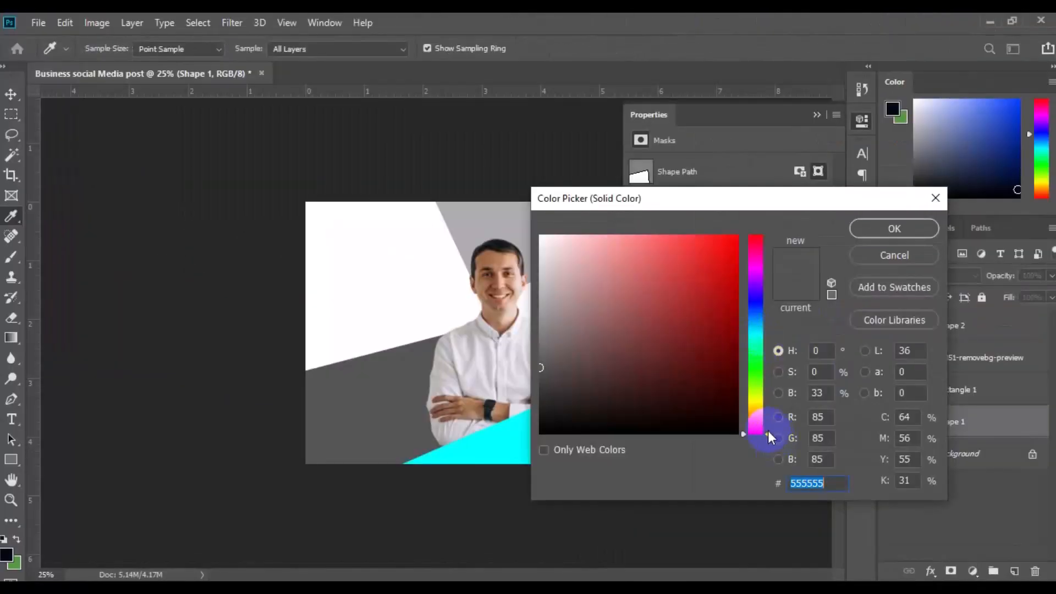
text(f9590b)
click(767, 424)
click(833, 254)
drag(770, 425, 768, 422)
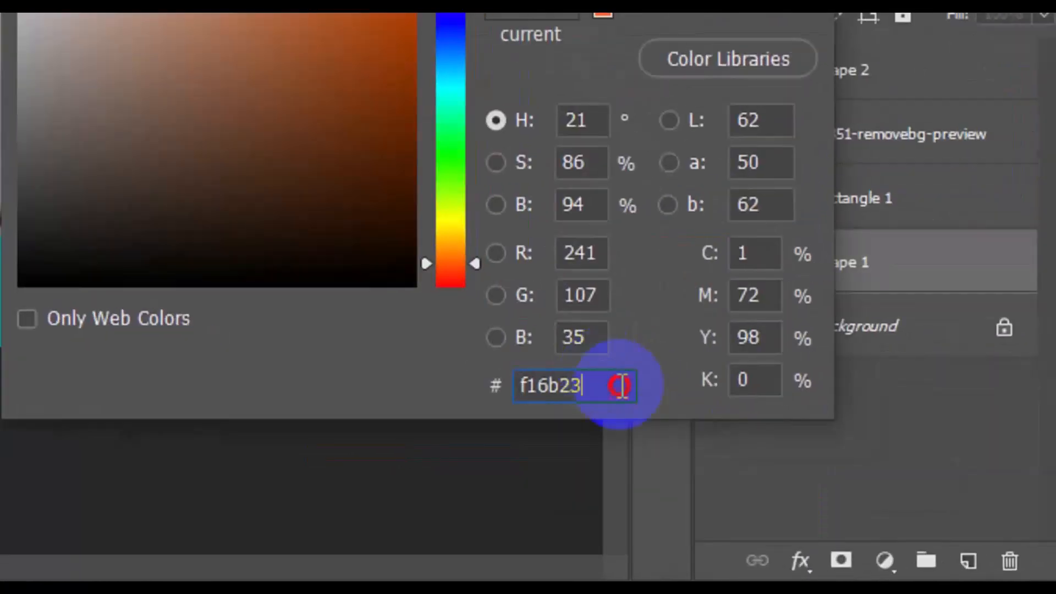
drag(840, 483, 786, 486)
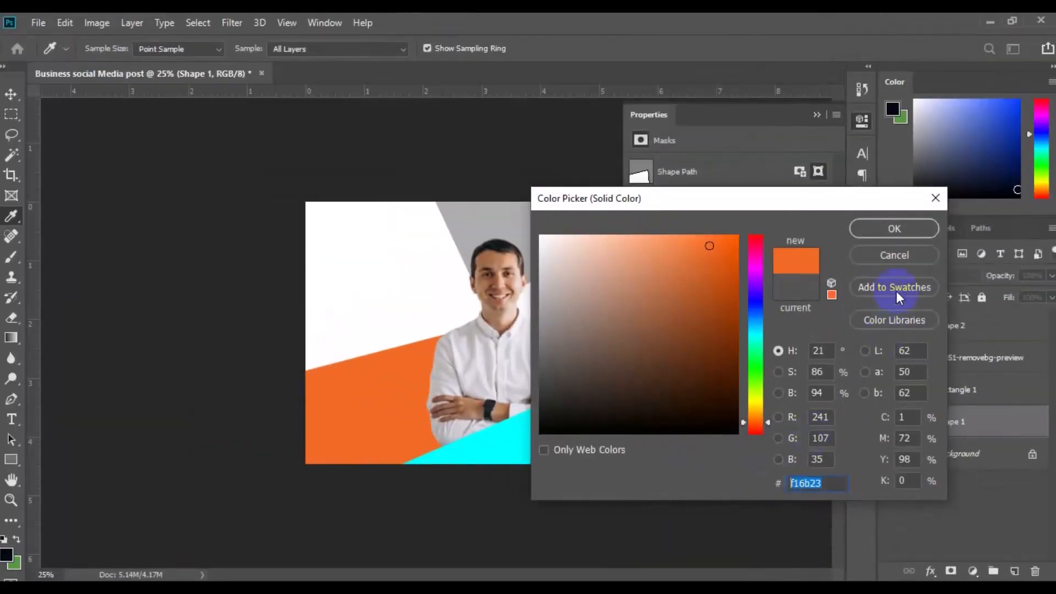
click(911, 224)
Step: Recolour the light grey rectangle behind the man's head, Rectangle 1, to dark slate #2b373f
click(517, 231)
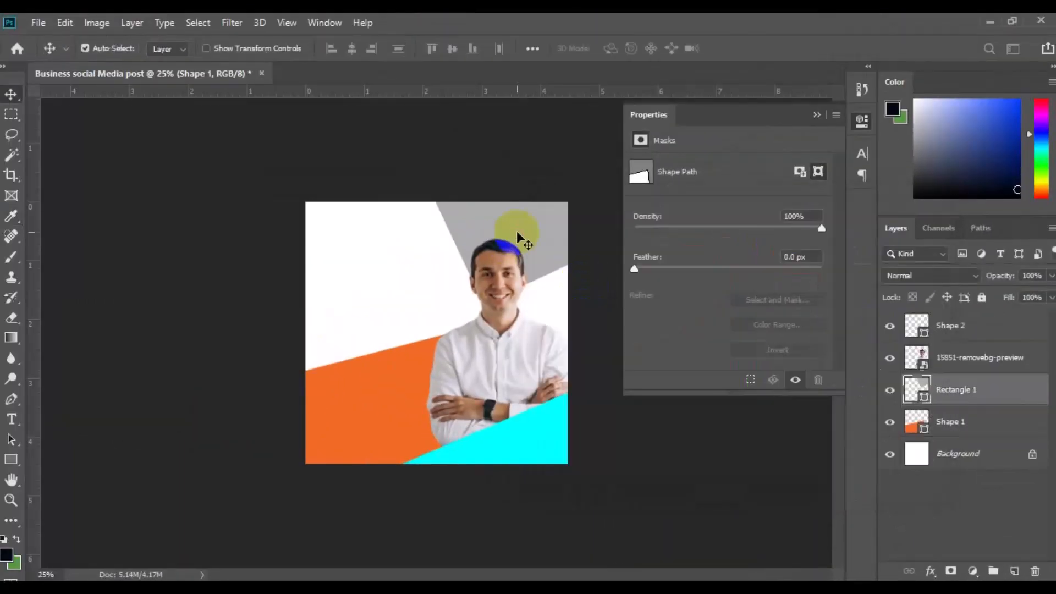
double_click(926, 404)
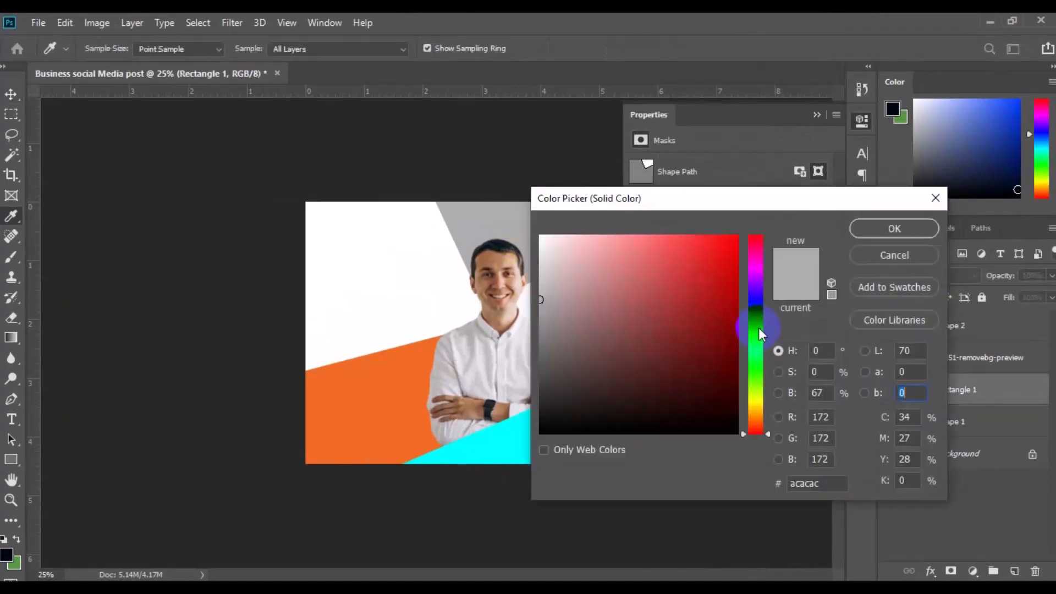
click(749, 320)
mouse_move(552, 279)
mouse_down()
mouse_move(600, 397)
mouse_move(601, 384)
mouse_move(518, 391)
mouse_up()
click(825, 484)
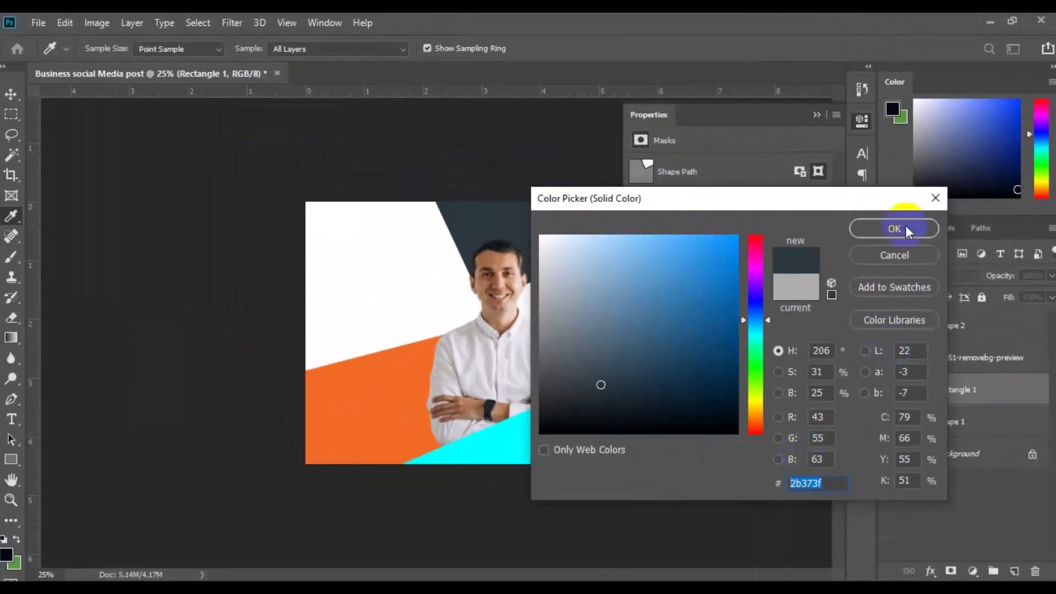
click(895, 228)
Step: Apply a Brightness/Contrast adjustment to the man's portrait layer with brightness set to 15
click(391, 394)
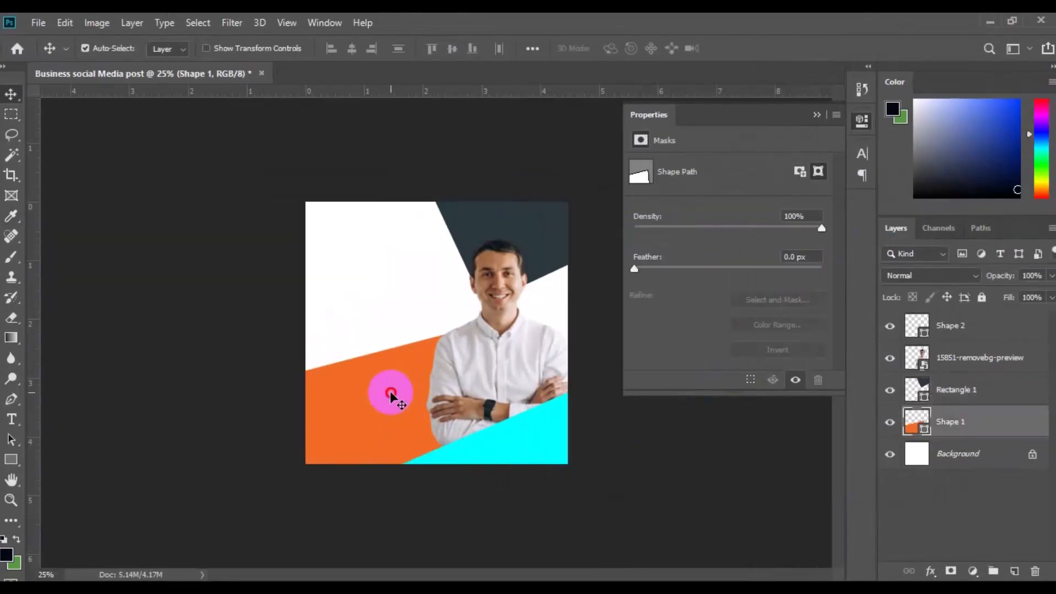
drag(392, 398, 392, 395)
click(490, 366)
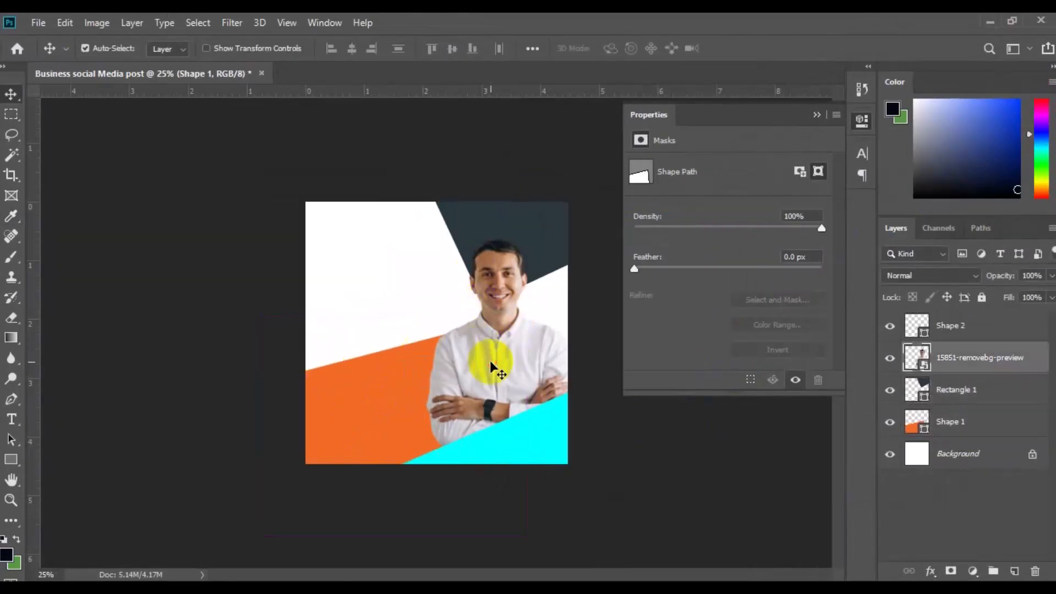
click(106, 22)
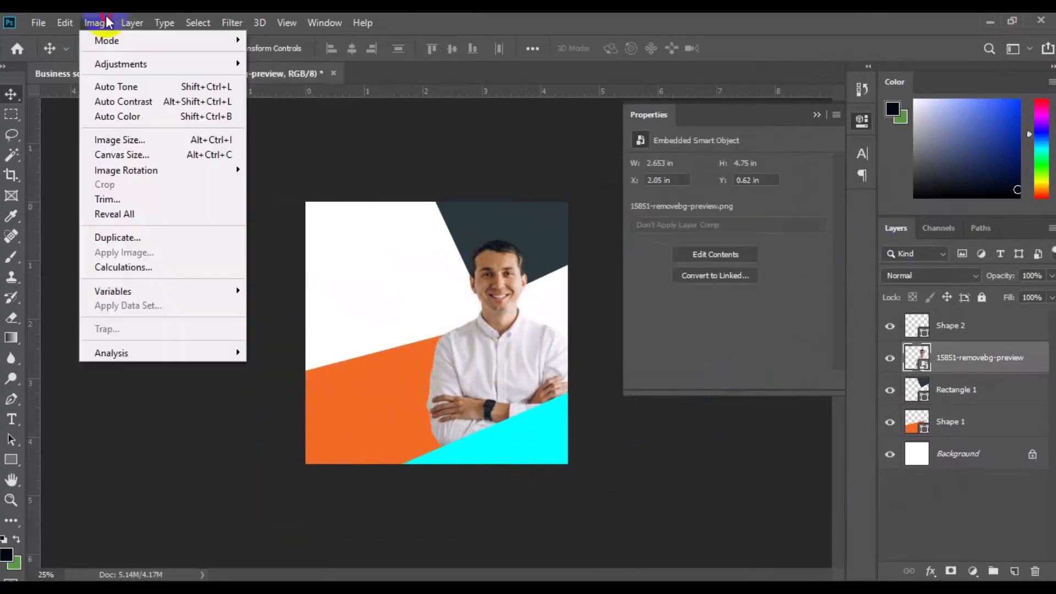
mouse_move(160, 65)
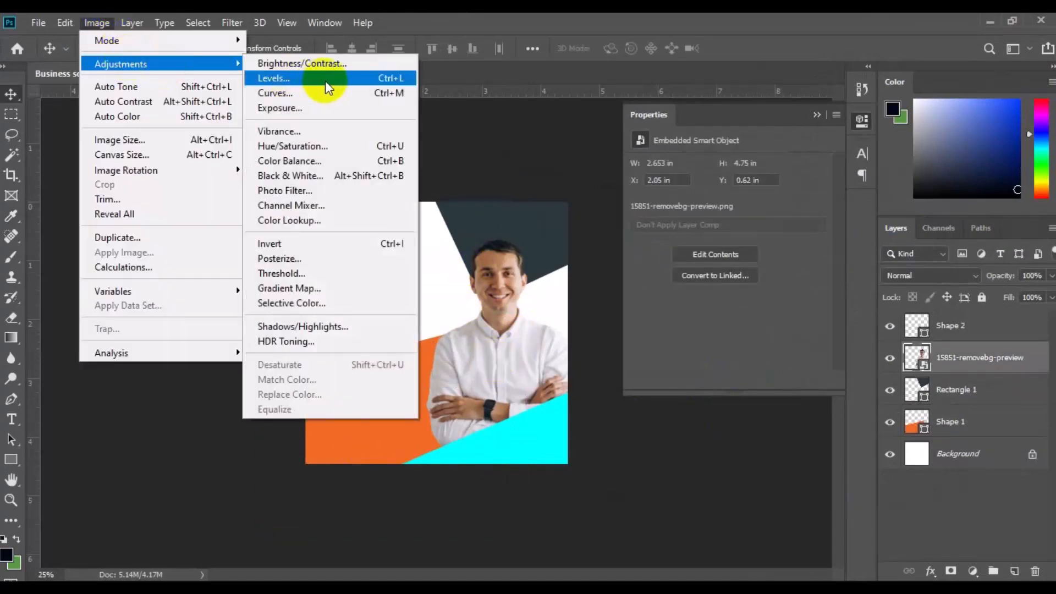
click(325, 65)
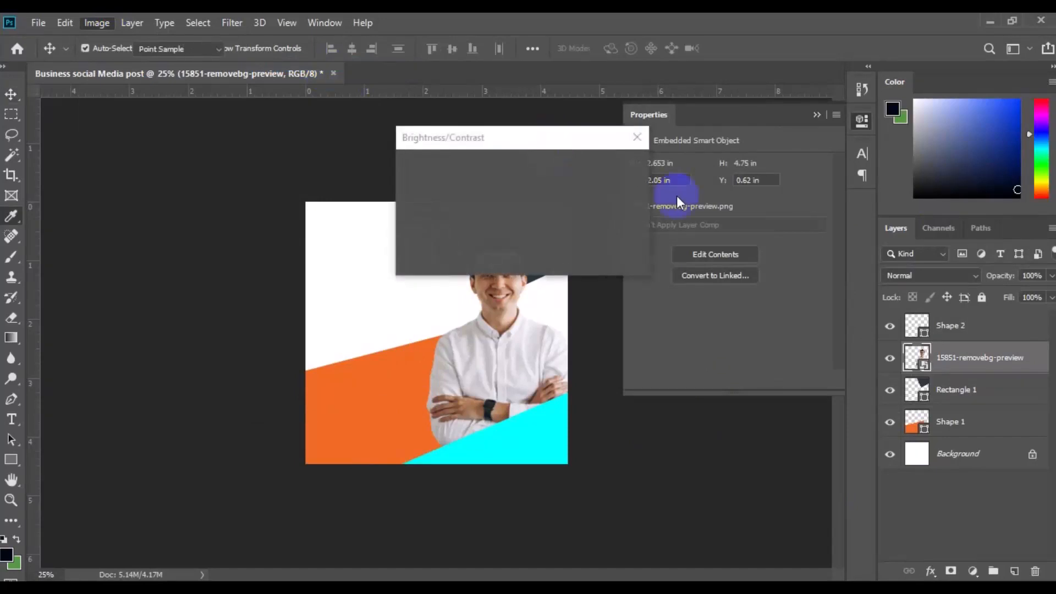
drag(622, 120, 629, 121)
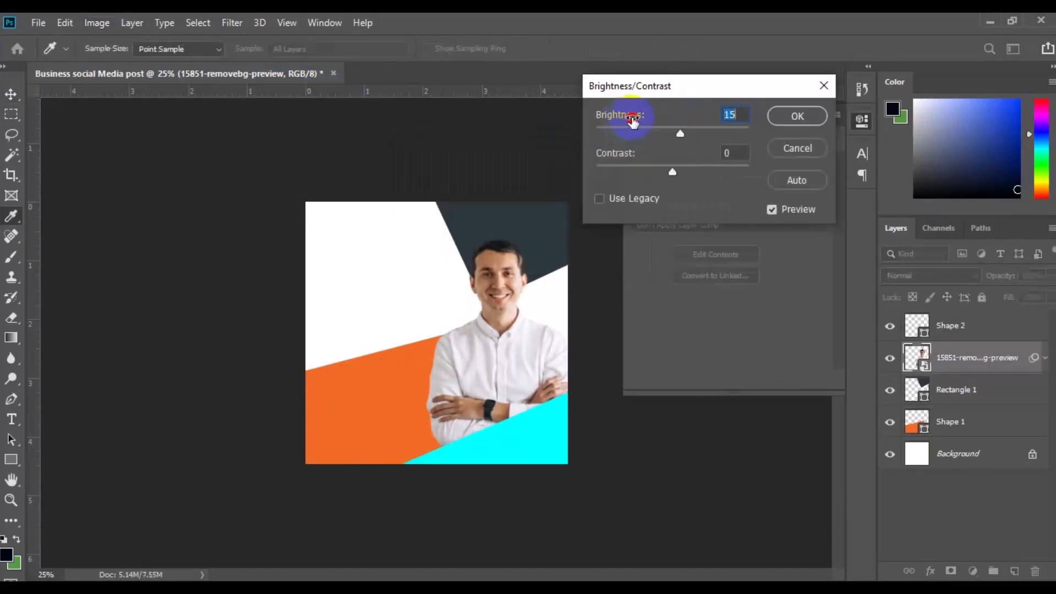
click(789, 124)
key(v)
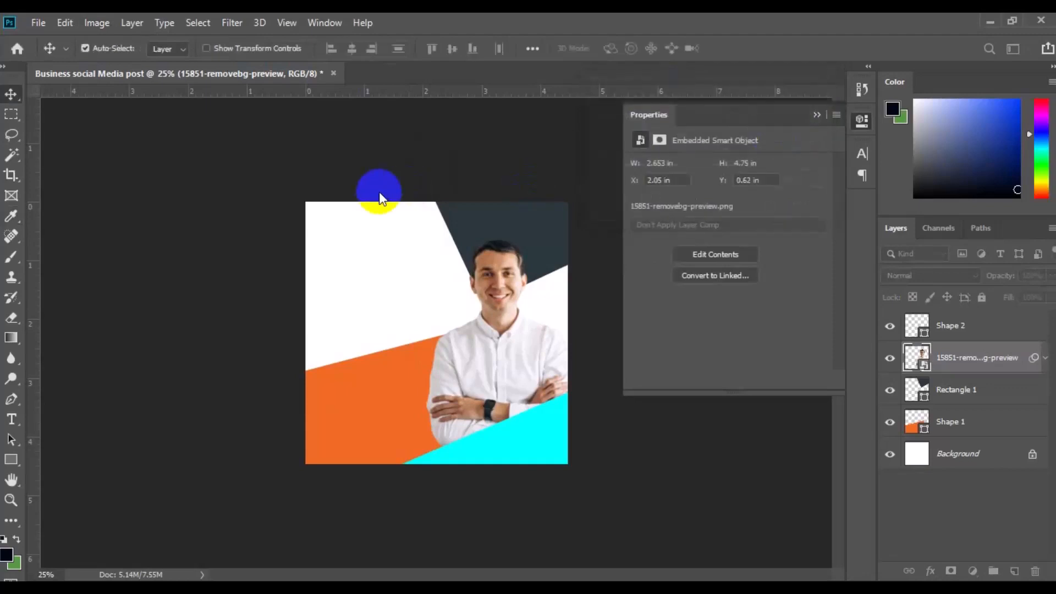
Step: Apply an Exposure adjustment to the man's portrait with exposure +0.2, offset -0.001 and gamma correction 0.88
click(102, 28)
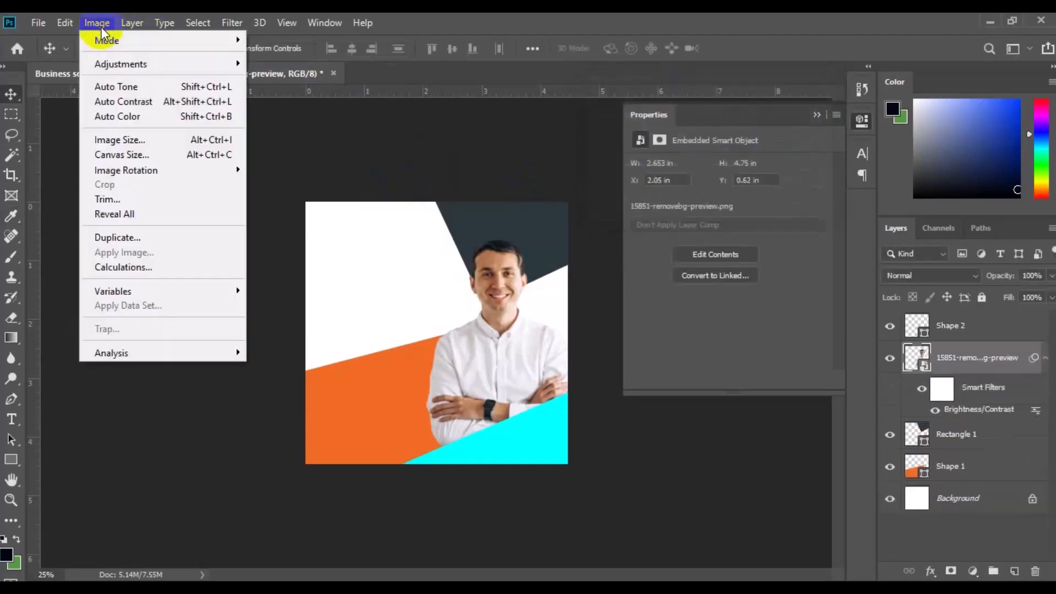
mouse_move(121, 66)
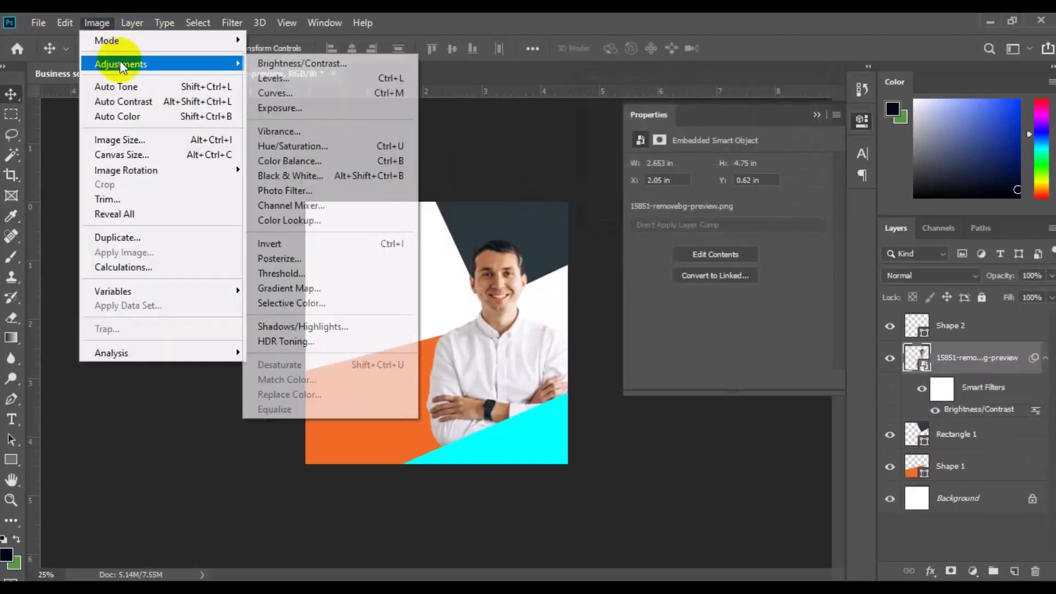
click(342, 106)
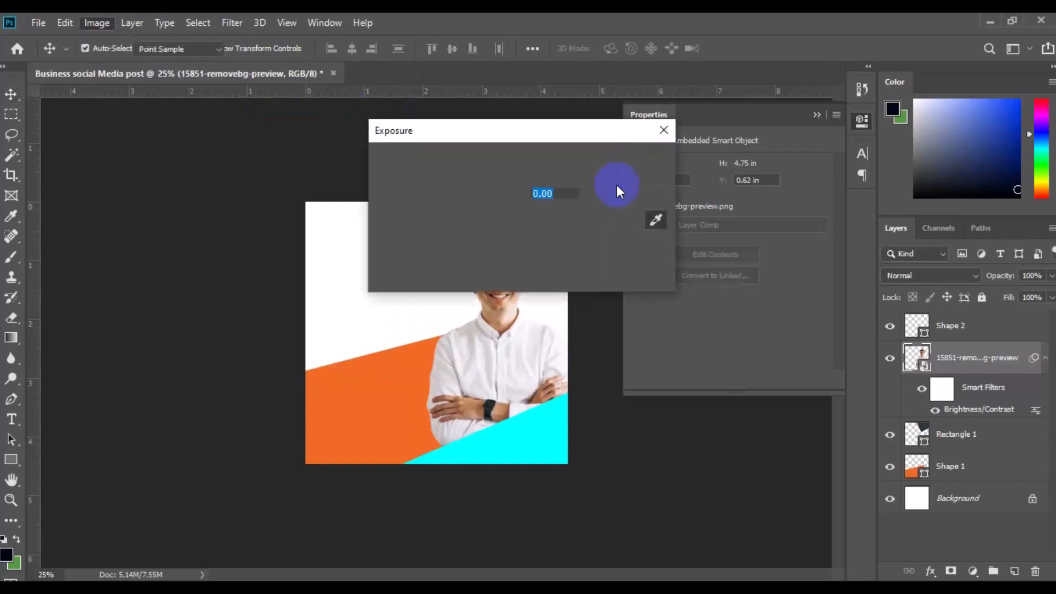
mouse_move(495, 134)
mouse_down()
mouse_move(577, 165)
mouse_move(729, 122)
mouse_up()
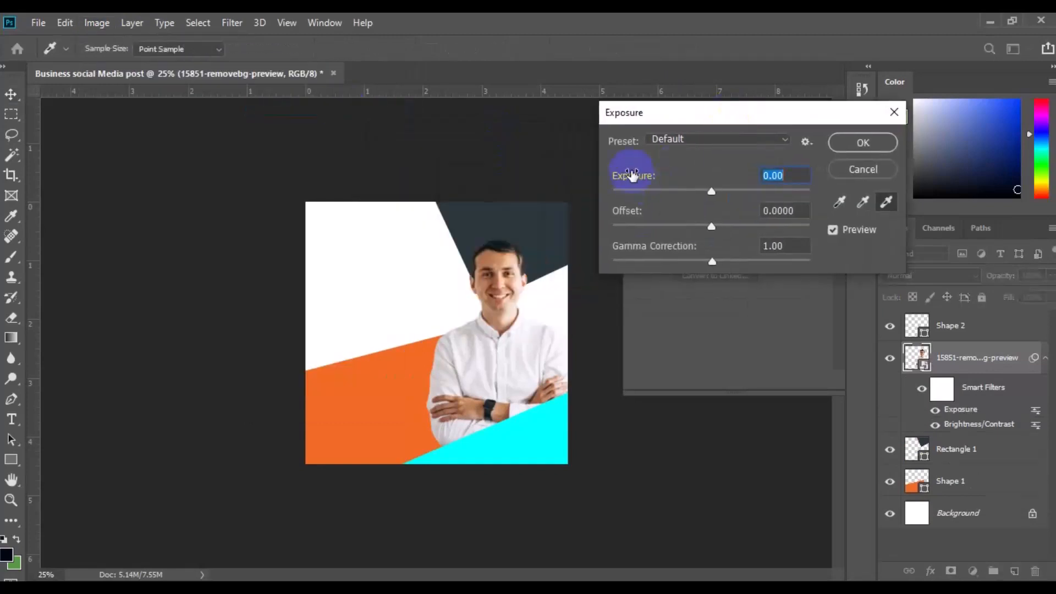
drag(632, 175, 648, 172)
drag(634, 211, 630, 211)
drag(641, 246, 636, 251)
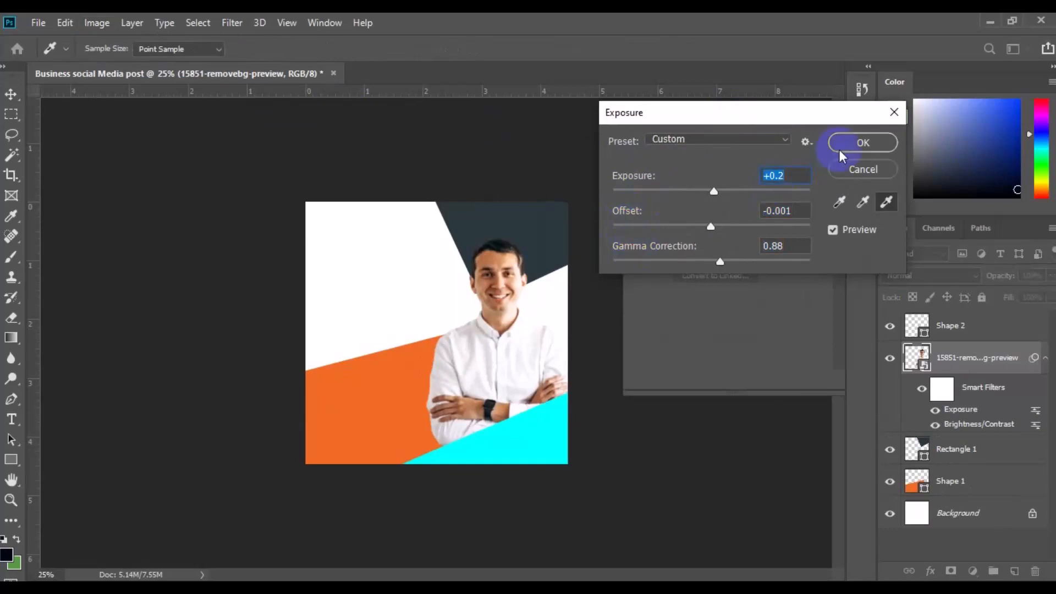
click(839, 150)
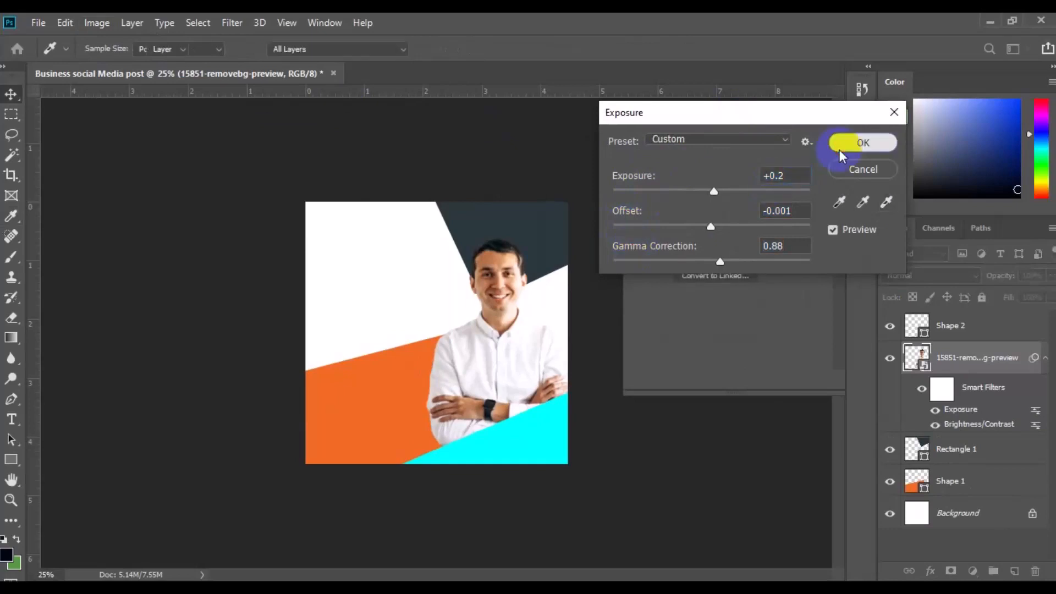
Step: Apply a Vibrance adjustment to the man's portrait with vibrance +5 and saturation -3
click(103, 28)
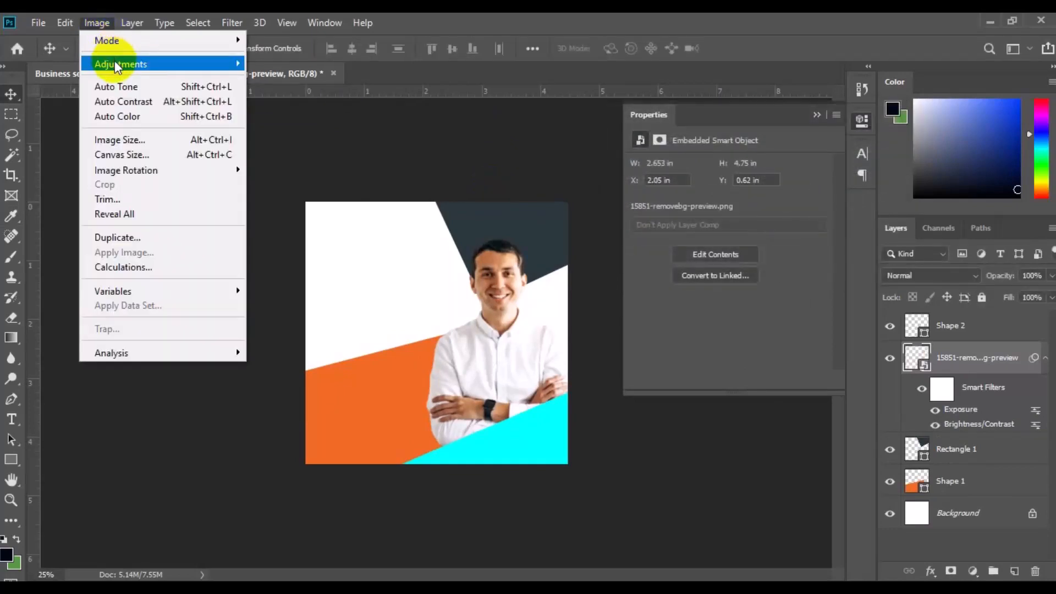
mouse_move(113, 64)
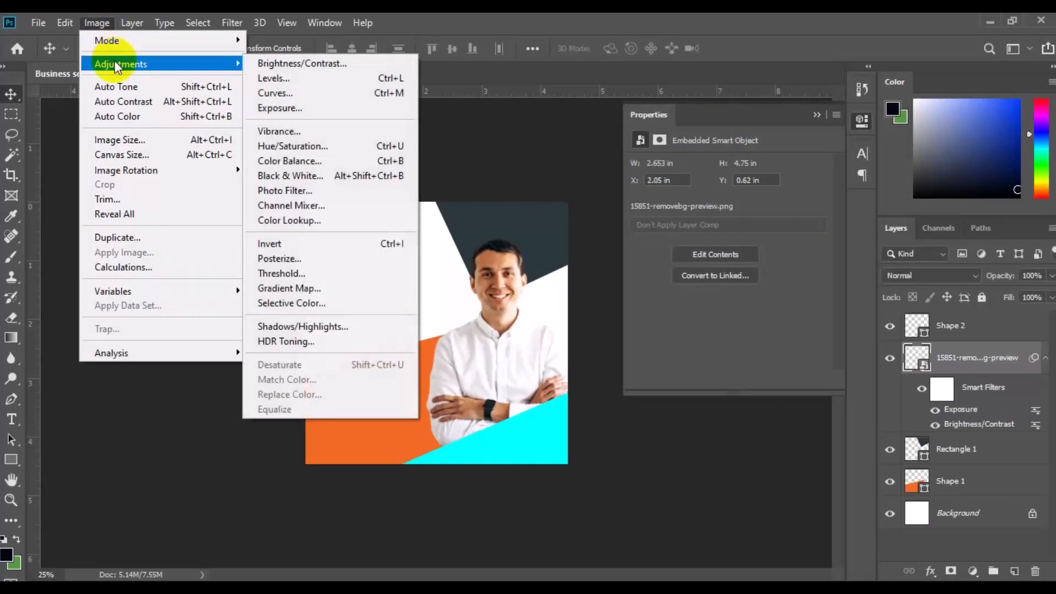
click(321, 132)
drag(570, 147, 726, 117)
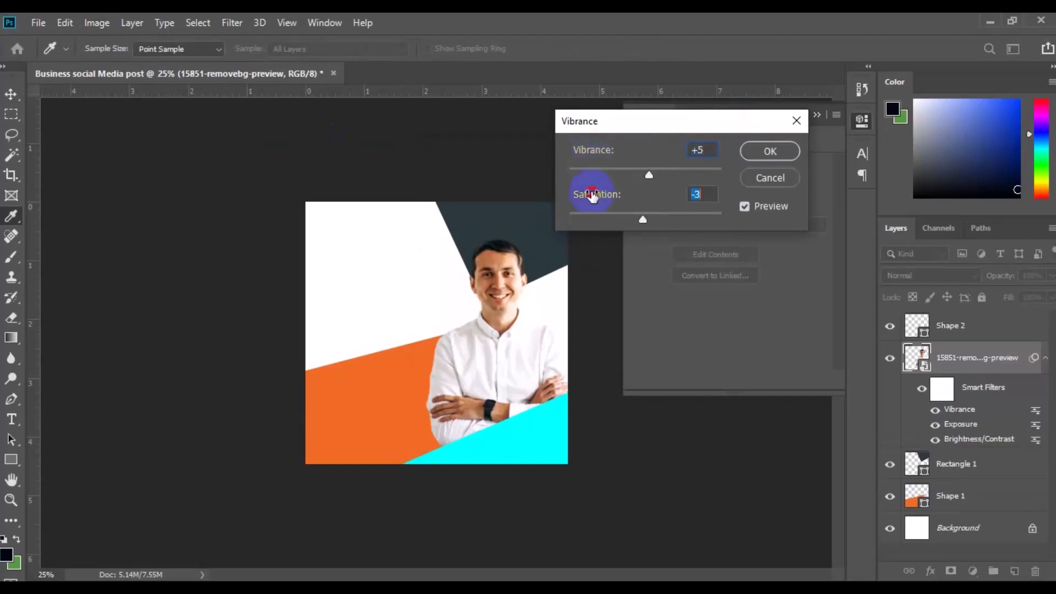
click(769, 152)
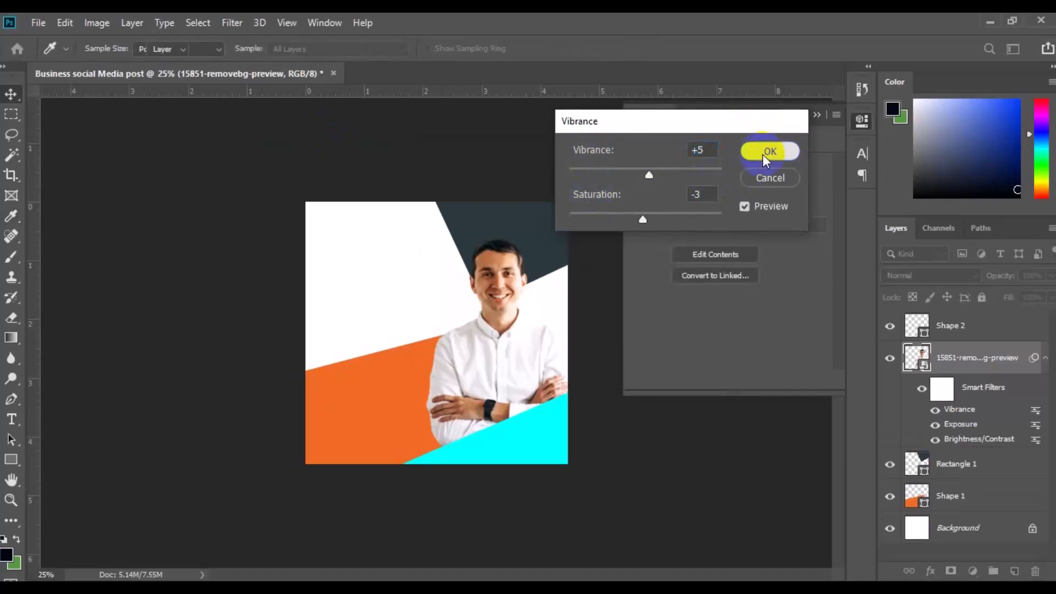
Step: Sharpen the man's portrait with Unsharp Mask at amount 180%, radius 2.6 pixels and threshold 8 levels
click(232, 25)
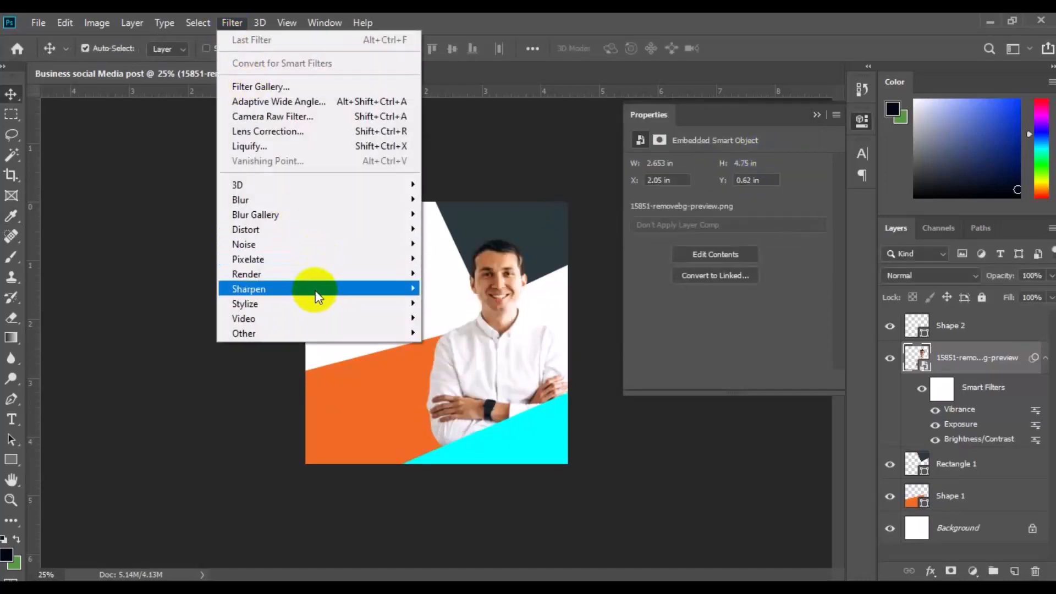
mouse_move(322, 288)
click(476, 363)
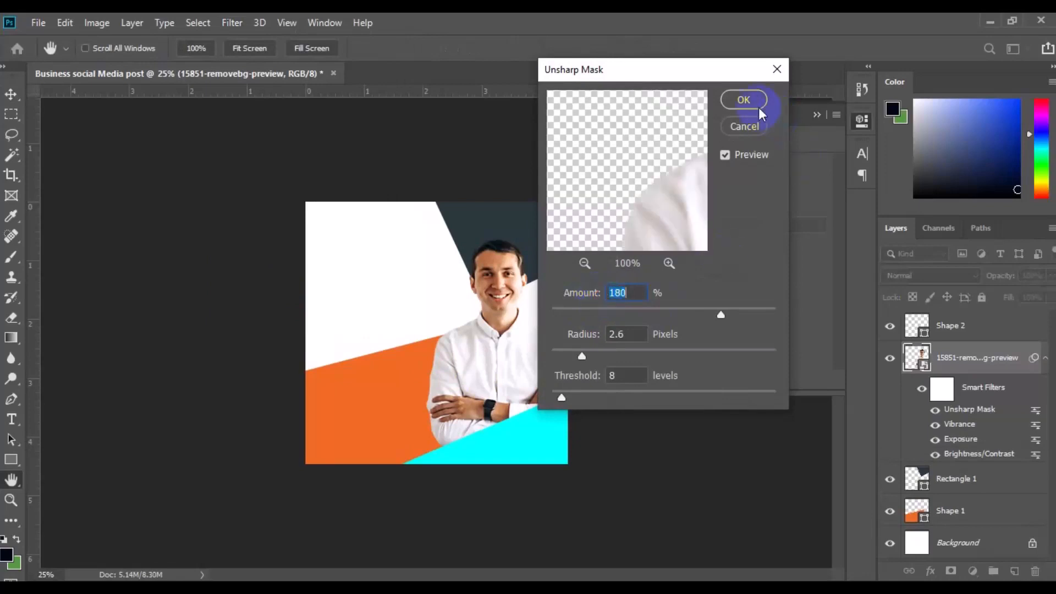
click(744, 100)
click(484, 343)
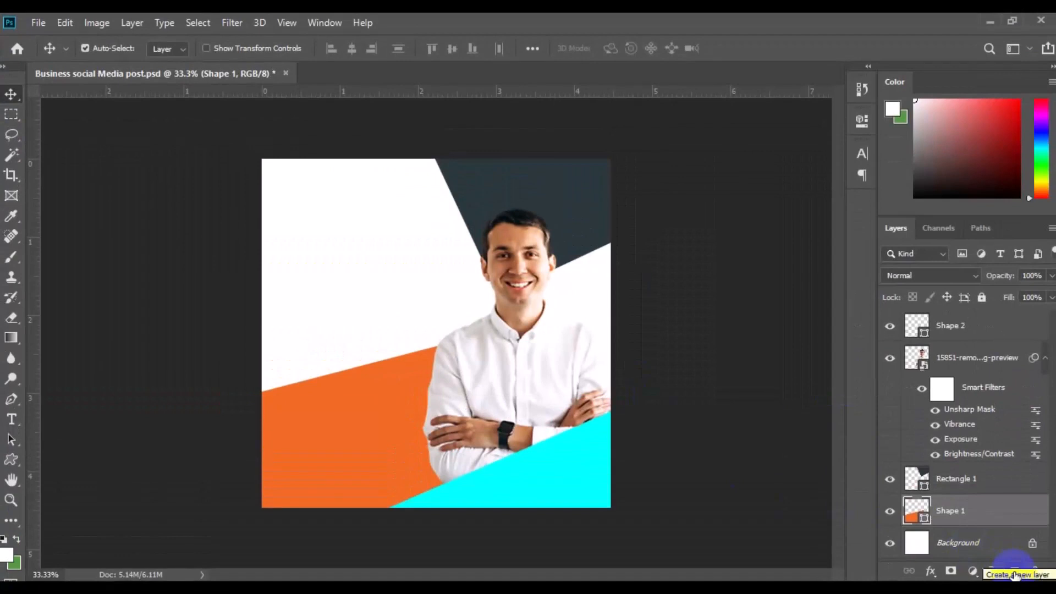
Step: Add the three-line heading CORPORATE, BUSINESS, SOLUTION on a new layer in Roboto Bold 24 pt, using the dark slate shape's colour
click(1014, 571)
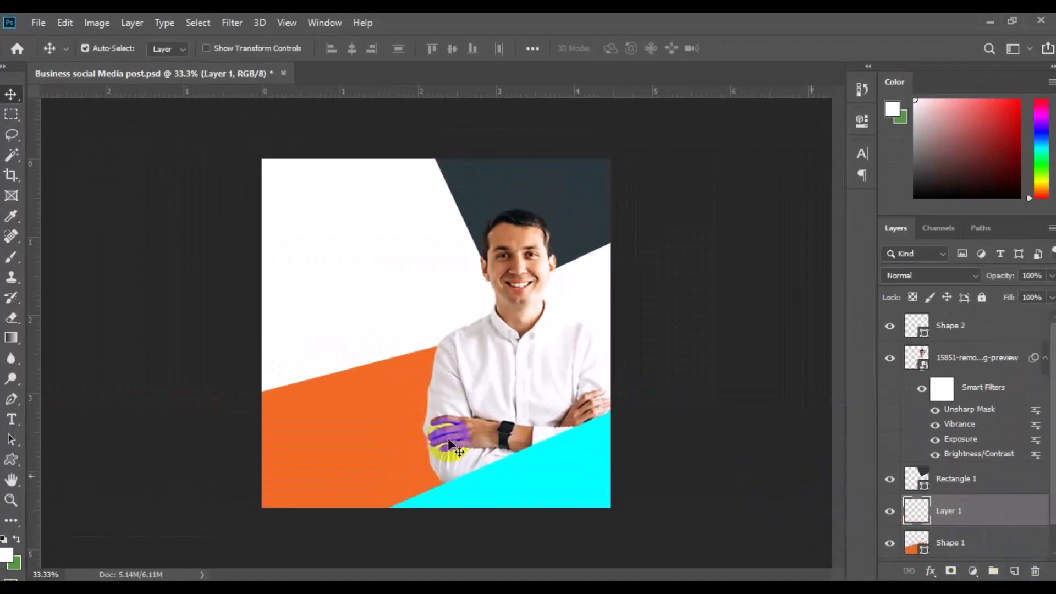
click(11, 420)
click(620, 49)
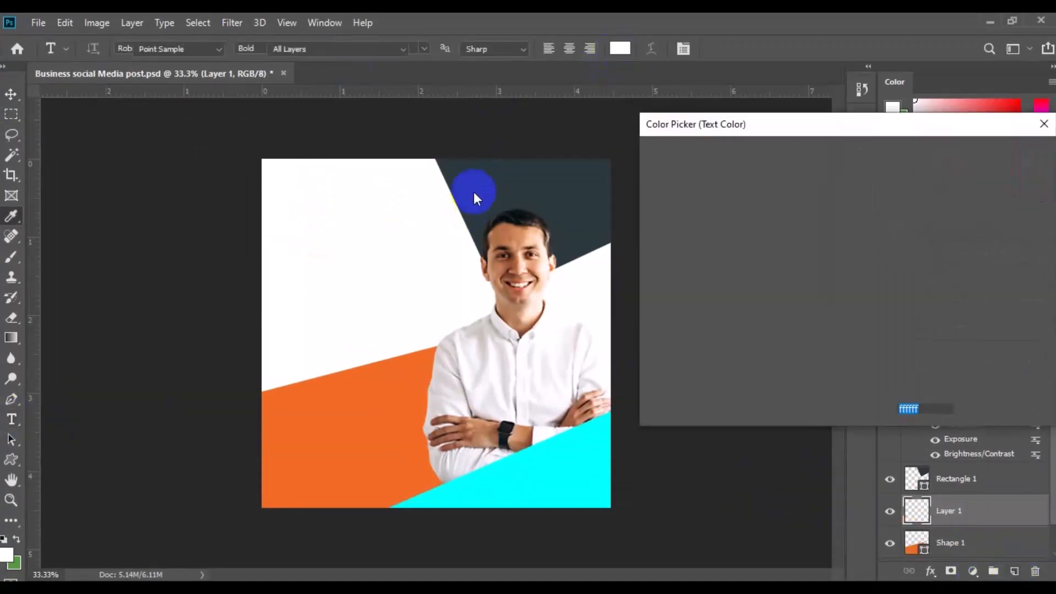
click(474, 195)
click(1003, 156)
click(424, 48)
click(397, 177)
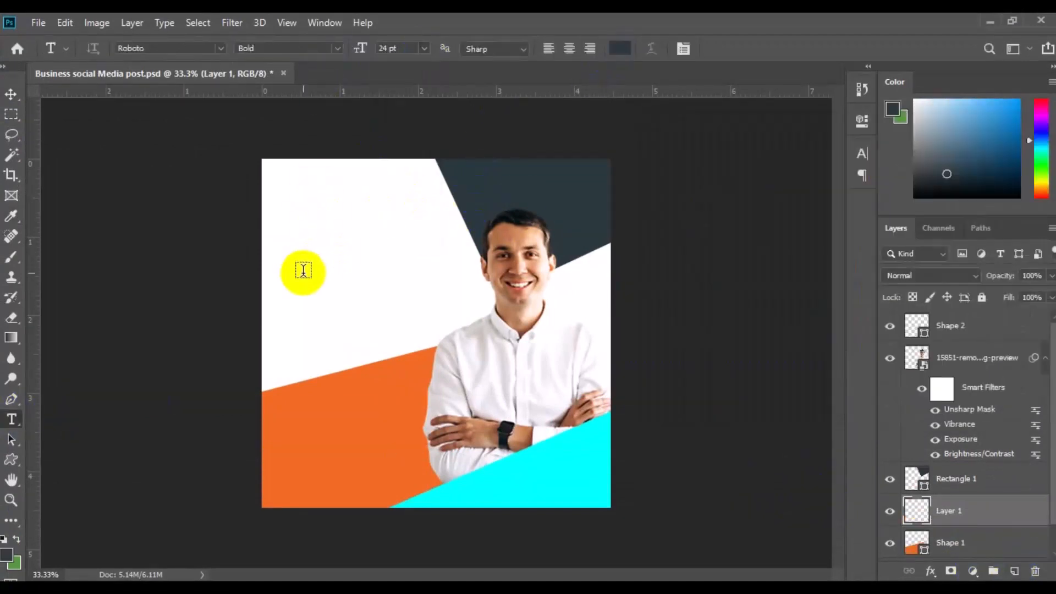
click(303, 270)
text(CORPORATE )
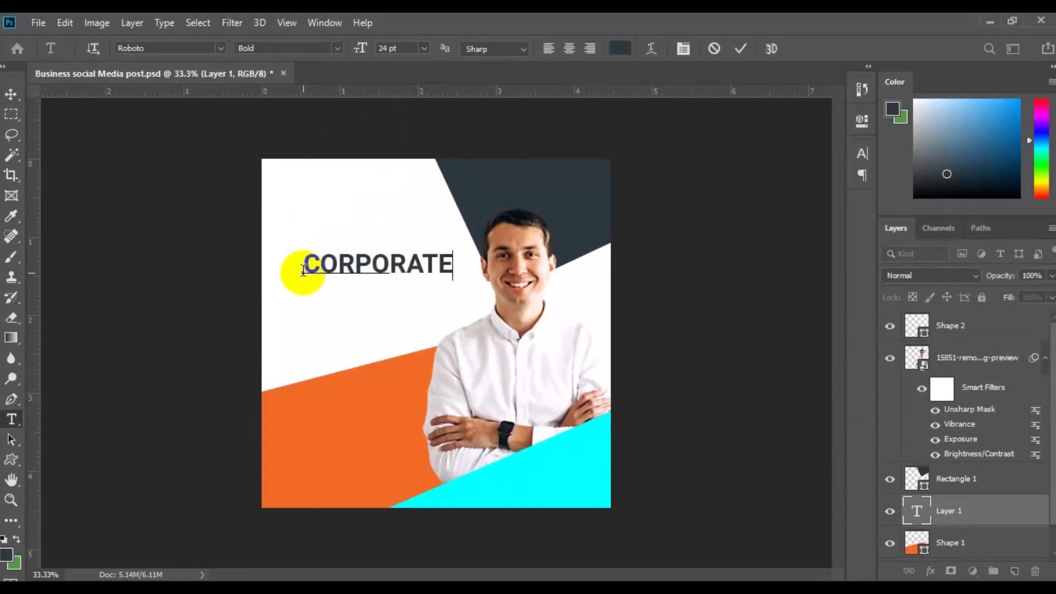
text(BUSINESS)
key(Return)
text(SOLUTION)
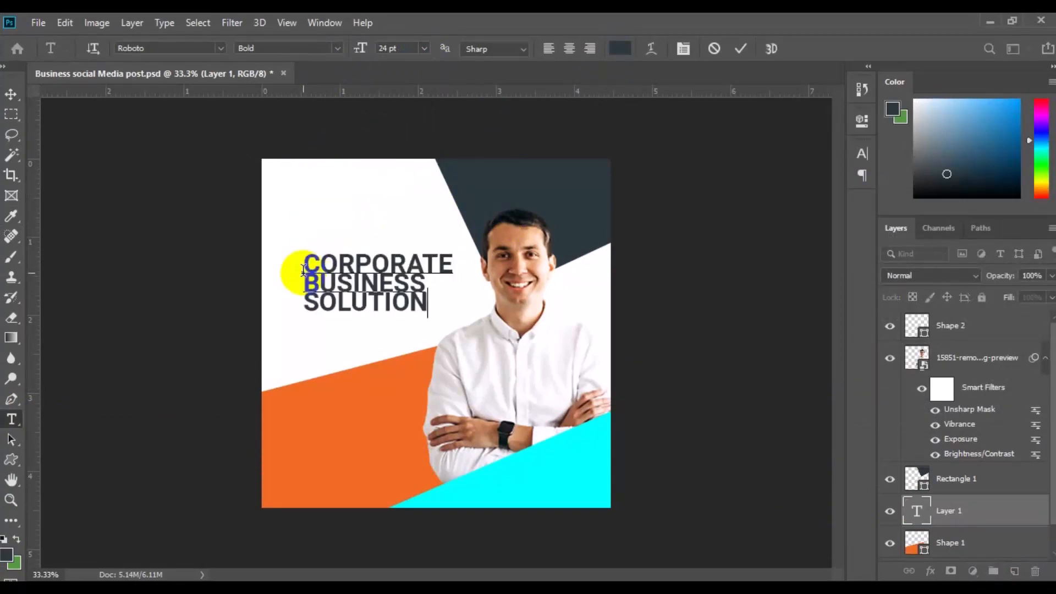
Step: Set the leading of the whole three-line heading to Auto
key(ctrl+a)
click(862, 153)
click(835, 194)
click(833, 212)
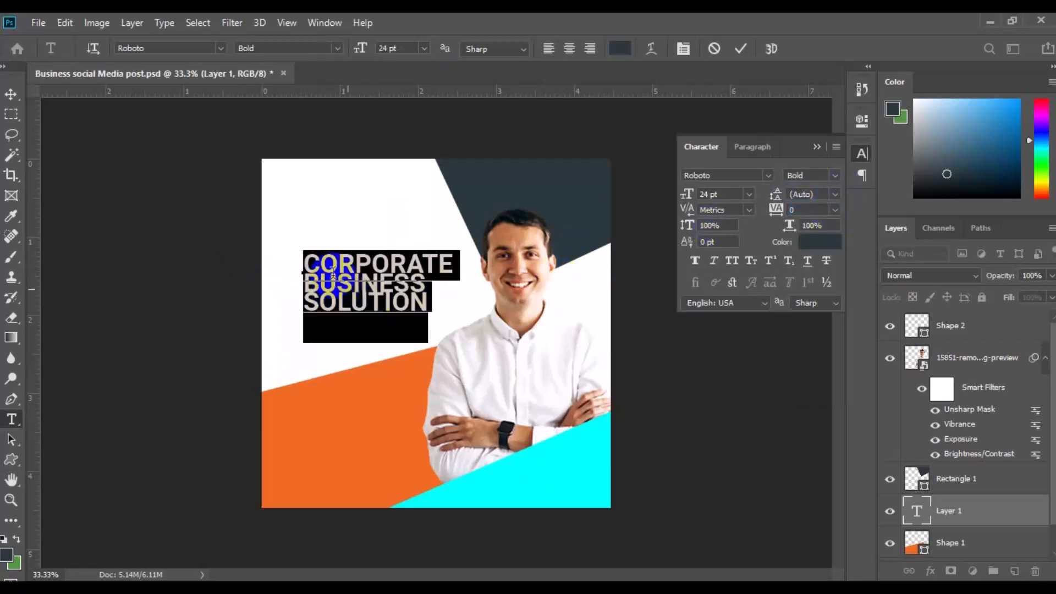
Step: Set the heading's first word, CORPORATE, to Medium weight and reduce its font size
click(305, 266)
double_click(305, 266)
click(820, 175)
click(803, 268)
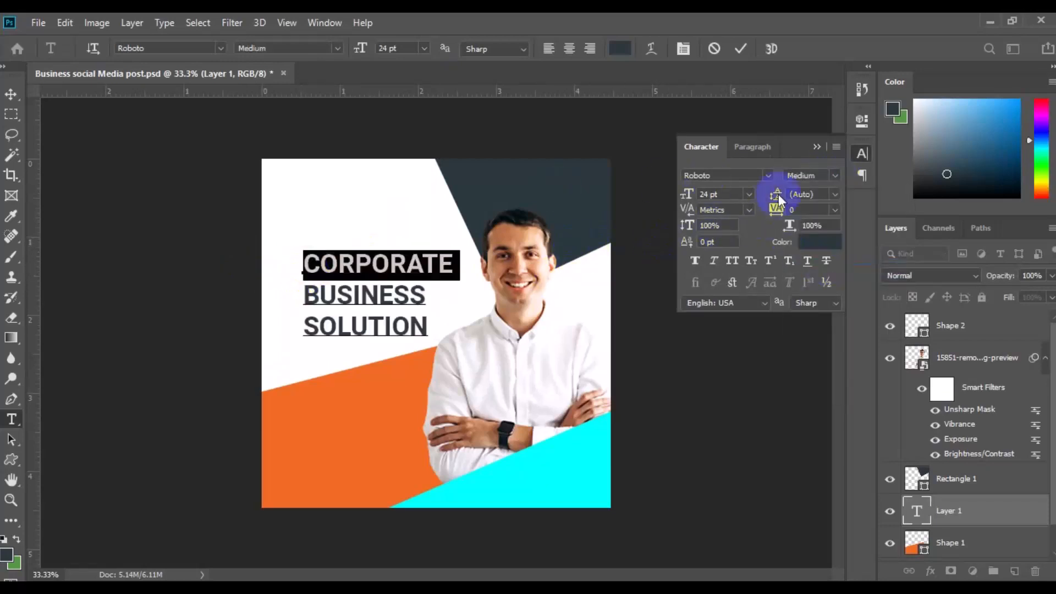
drag(688, 198, 677, 195)
Step: Recolour the word SOLUTION with the orange sampled from the large orange shape
click(305, 289)
key(shift+Down)
key(shift+Down)
click(307, 287)
key(shift+Down)
double_click(305, 321)
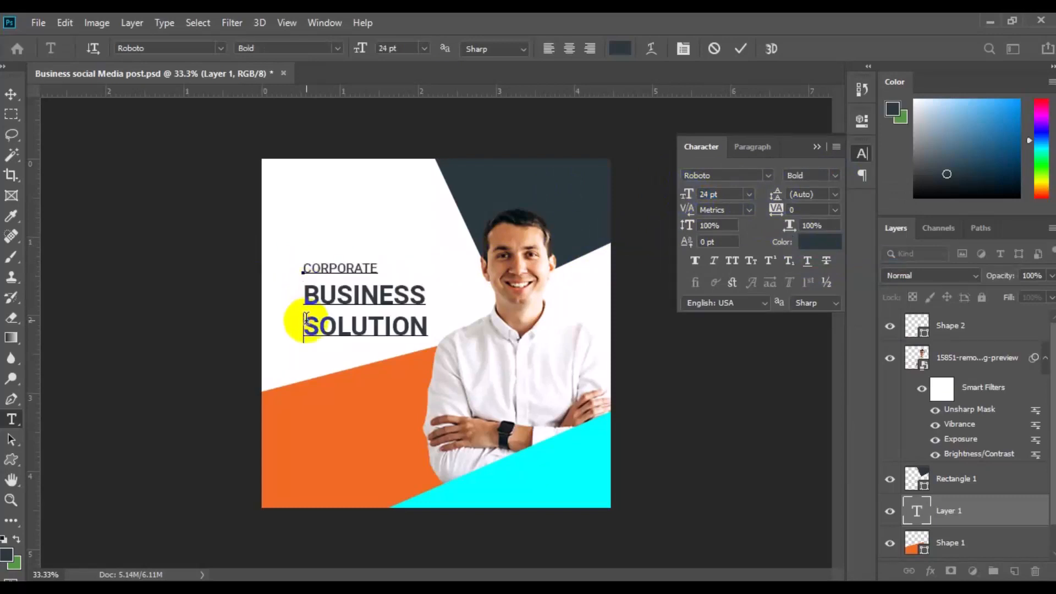
click(614, 52)
click(368, 422)
click(996, 160)
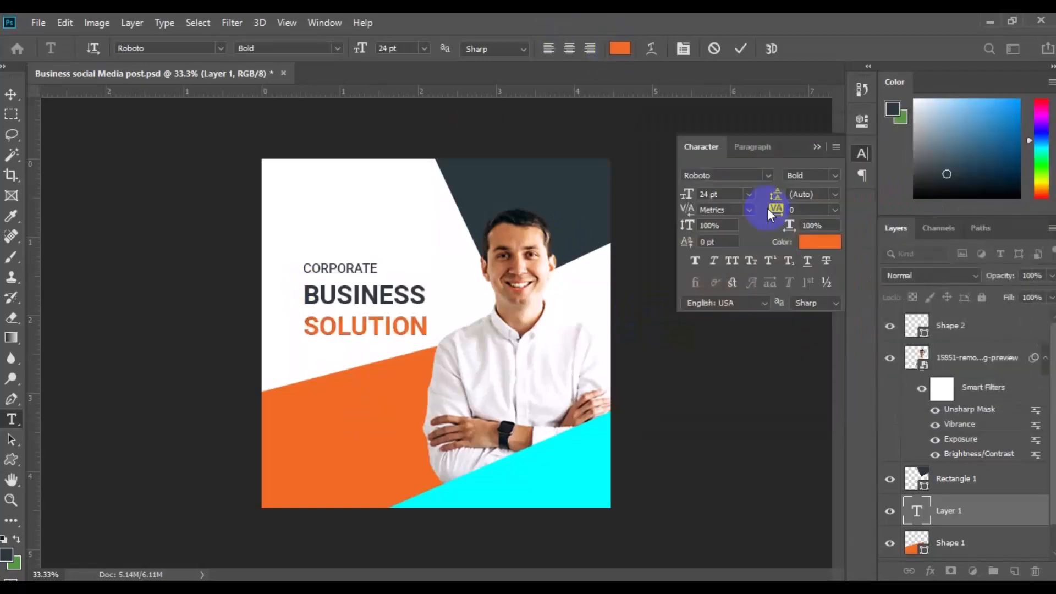
Step: Set the word SOLUTION to Black weight and apply All Caps
drag(683, 197, 682, 197)
click(811, 175)
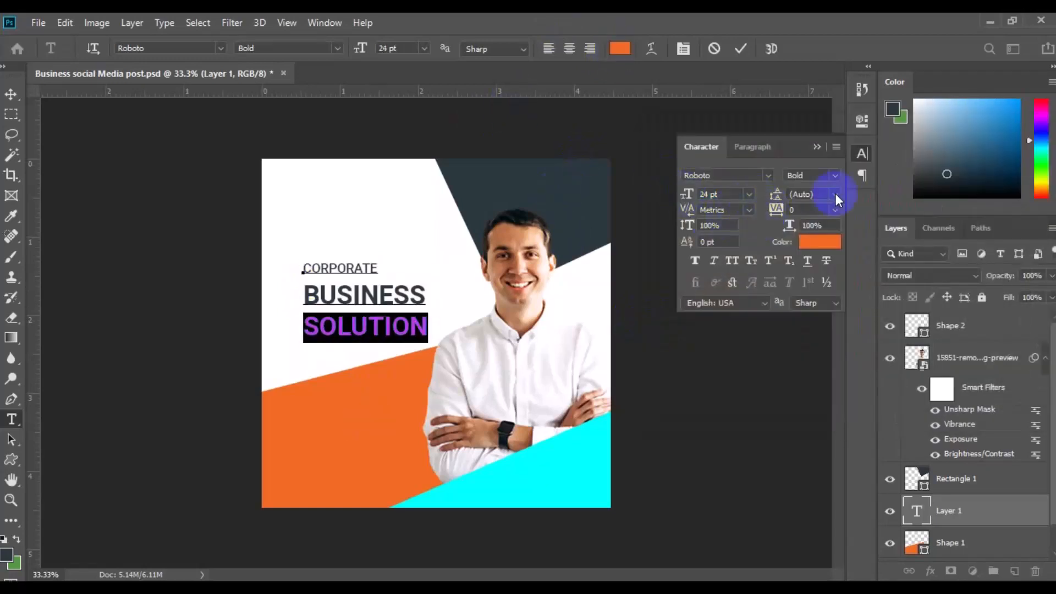
click(808, 318)
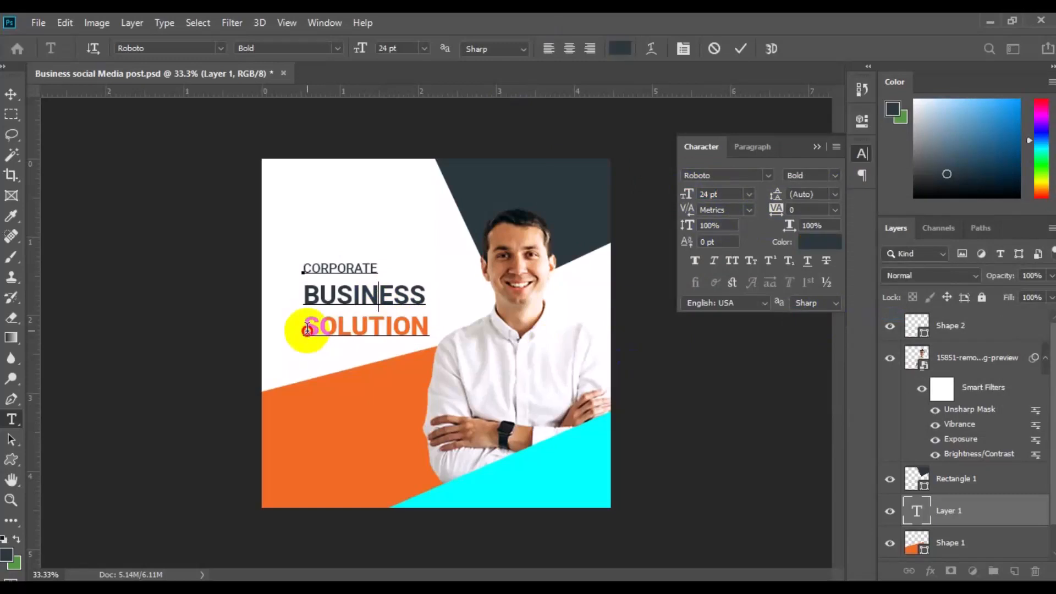
click(732, 260)
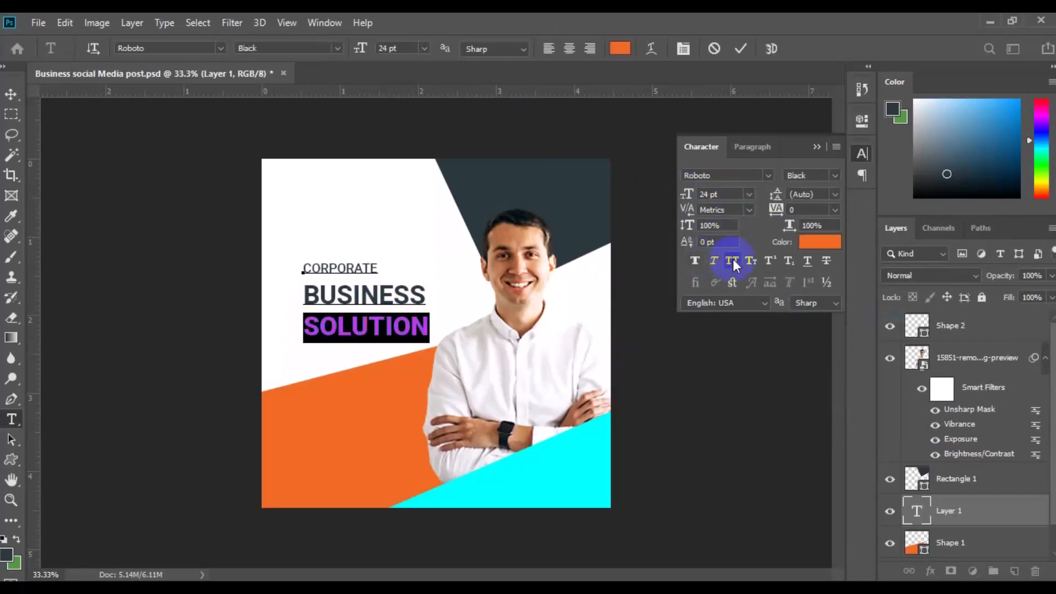
Step: Tighten the whole heading's leading to 22.64 pt and move the heading up toward the canvas's left edge
click(378, 296)
key(ctrl+a)
drag(780, 196, 782, 197)
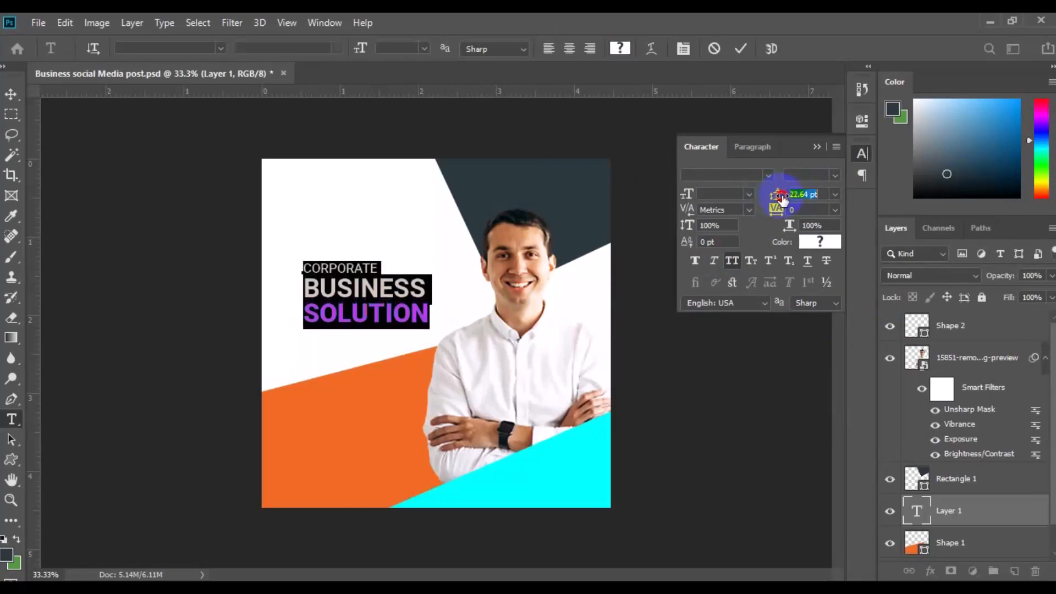
click(11, 94)
drag(345, 297, 314, 264)
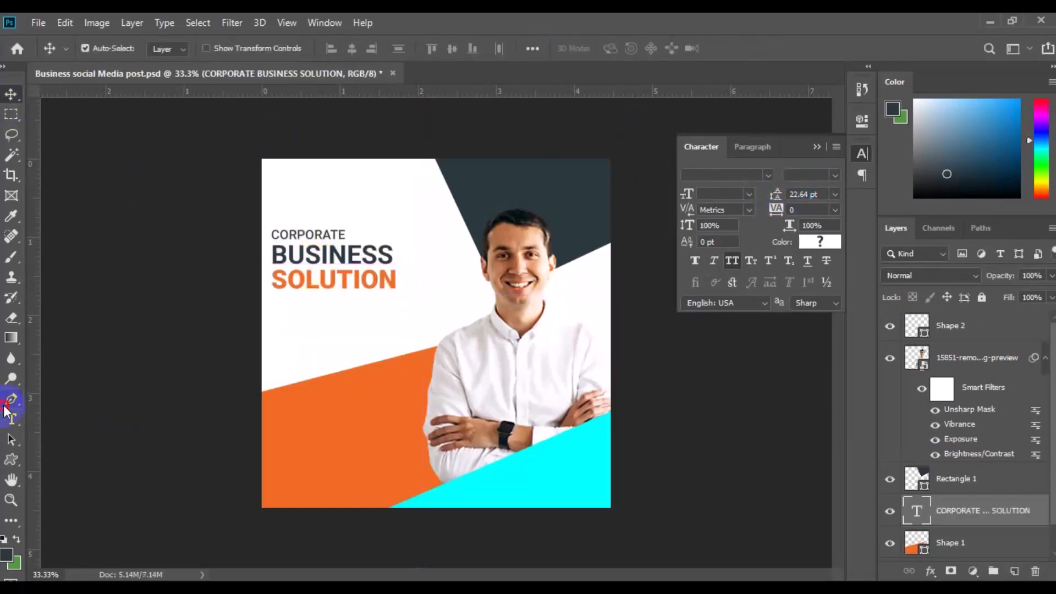
Step: With the Pen tool, draw a horizontal line about 225 px long under SOLUTION on a new layer, no fill, 10.14 px slate stroke
click(11, 399)
click(171, 48)
click(173, 50)
click(1013, 571)
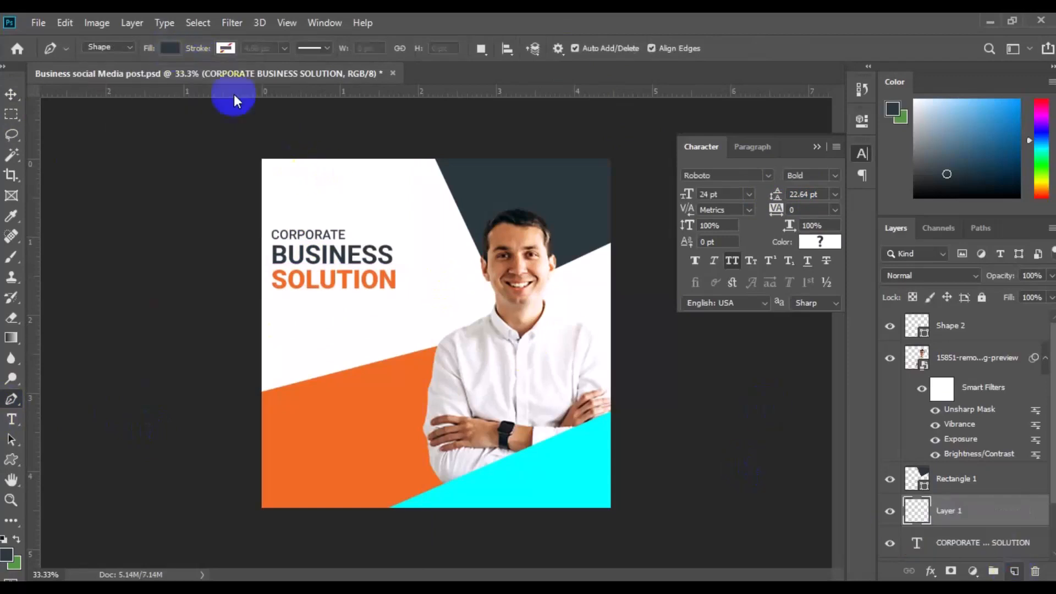
click(171, 48)
click(103, 77)
click(226, 49)
click(298, 78)
click(532, 201)
key(Return)
click(284, 48)
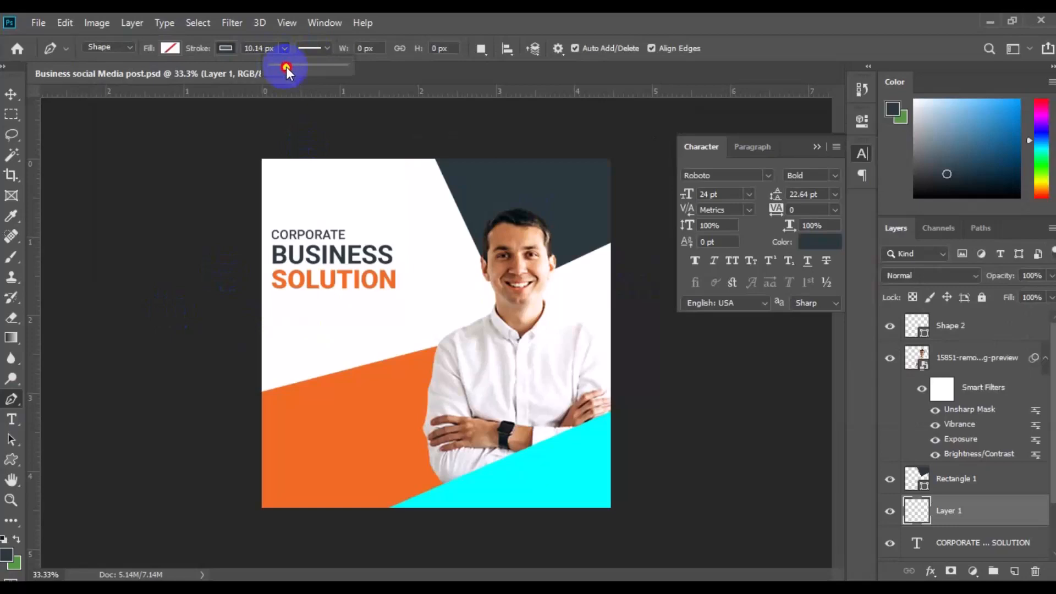
click(273, 295)
click(332, 295)
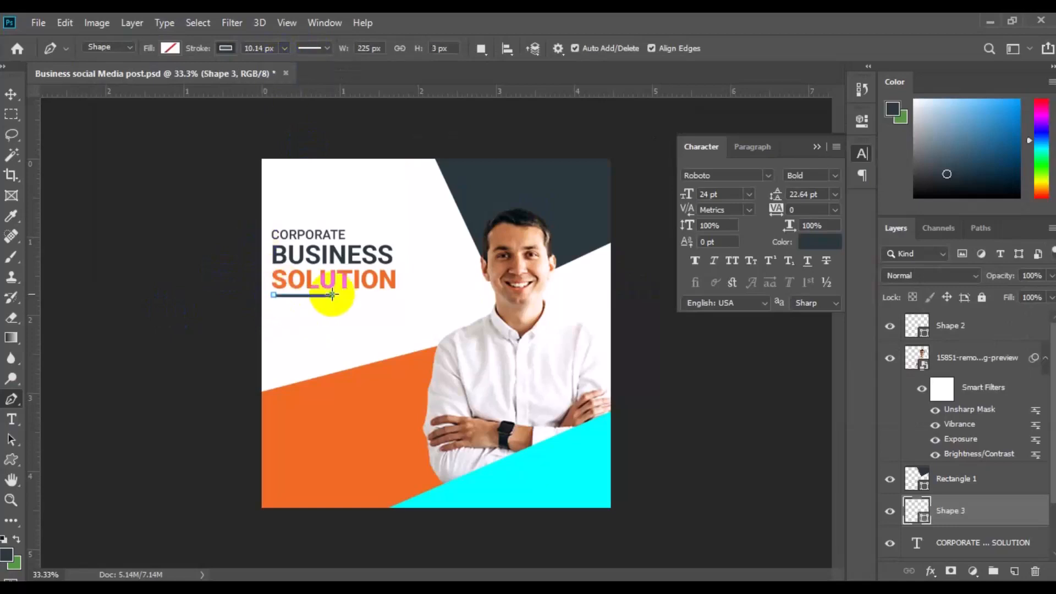
key(Return)
Step: Align the underline with the heading text's left edge and group both layers as HEADLINE
key(v)
shift+click(962, 539)
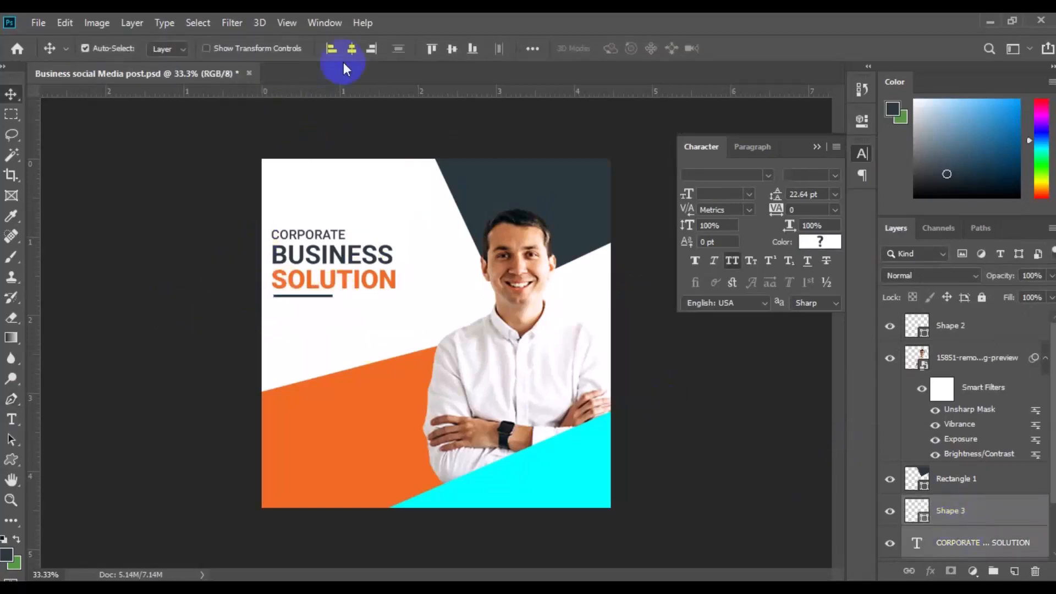
click(993, 571)
click(960, 505)
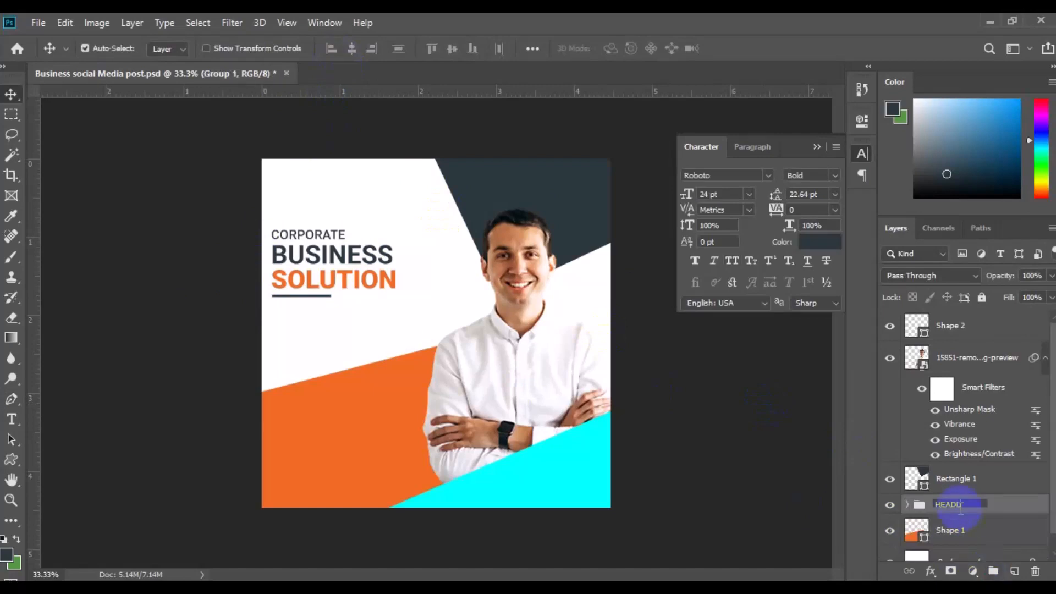
key(Return)
Step: Add a placeholder Lorem ipsum paragraph box below the underline on a new layer, in Roboto Medium 10 pt
click(1015, 571)
click(11, 419)
click(424, 49)
click(402, 118)
click(337, 48)
click(275, 135)
drag(272, 320, 441, 361)
Step: Set the paragraph's leading to Auto and justify it with the last line aligned left
click(835, 195)
click(838, 207)
click(752, 147)
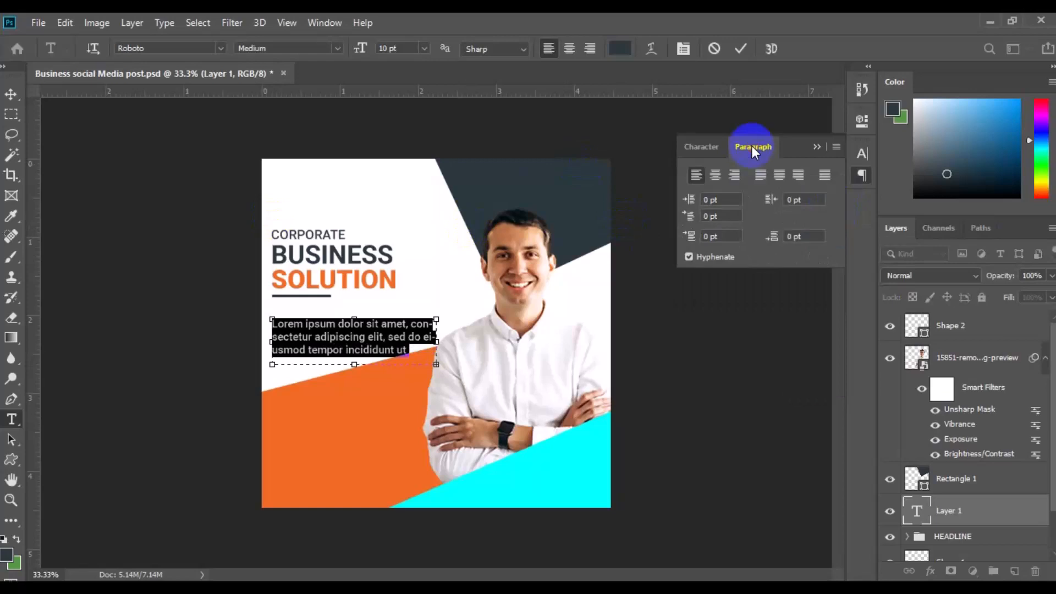
click(761, 176)
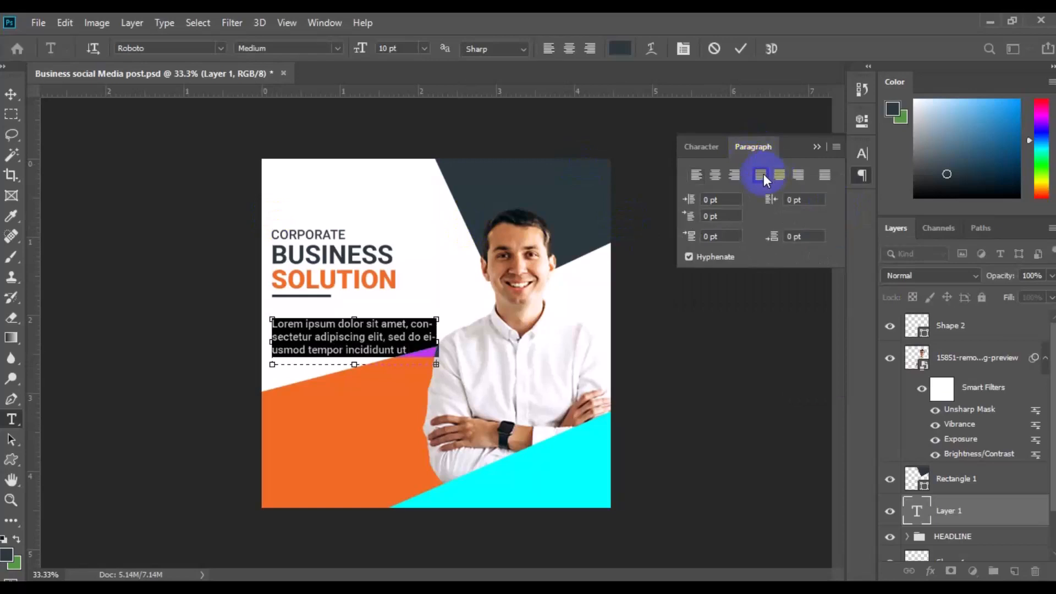
Step: Trim the placeholder paragraph to three lines ending in "eiusmod ultrices facilisis."
click(367, 347)
key(shift+End)
key(BackSpace)
key(shift+End)
key(BackSpace)
key(shift+End)
key(BackSpace)
key(shift+End)
key(BackSpace)
click(358, 349)
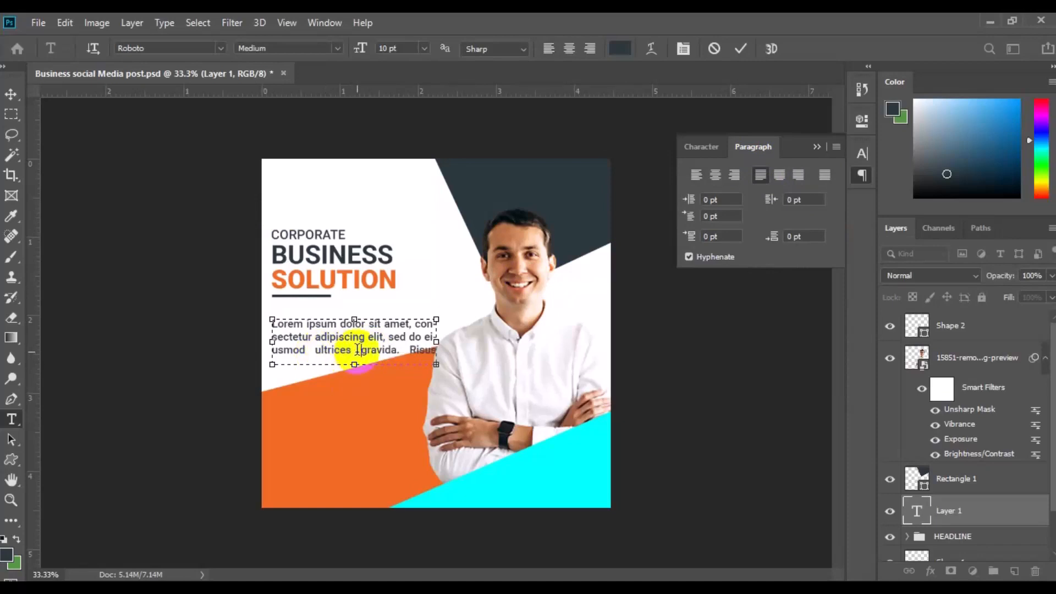
key(shift+End)
click(357, 350)
key(shift+End)
key(BackSpace)
key(shift+End)
key(BackSpace)
key(shift+End)
key(BackSpace)
Step: Move the paragraph up close beneath the underline and shift it together with the HEADLINE group slightly upward
click(11, 94)
drag(353, 333, 344, 281)
shift+click(913, 538)
key(ctrl+t)
key(Return)
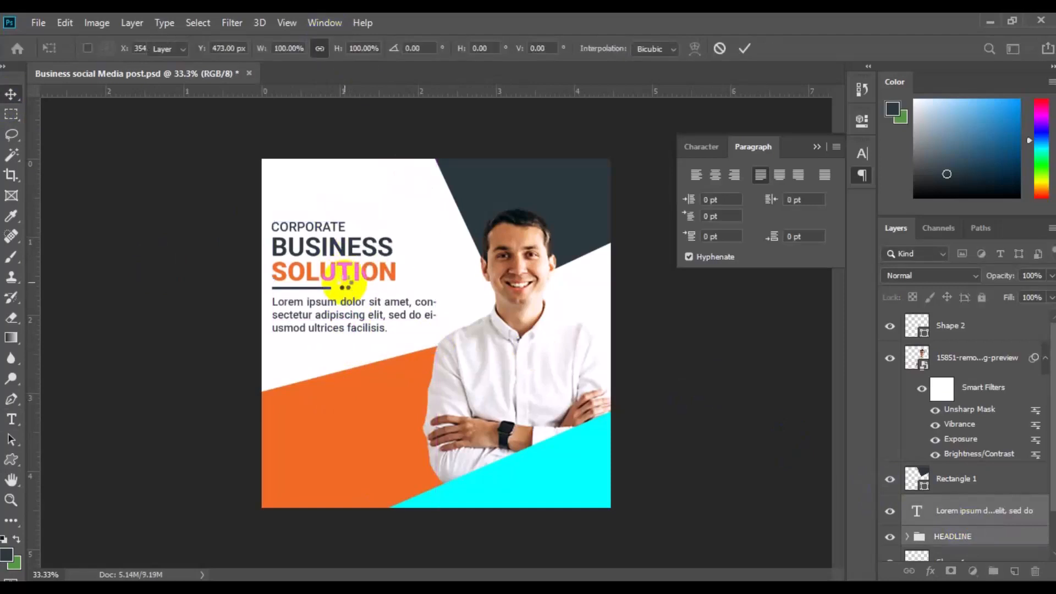
Step: Draw a small flower custom shape above CORPORATE on a new layer, with the sampled orange fill and no stroke
click(1015, 561)
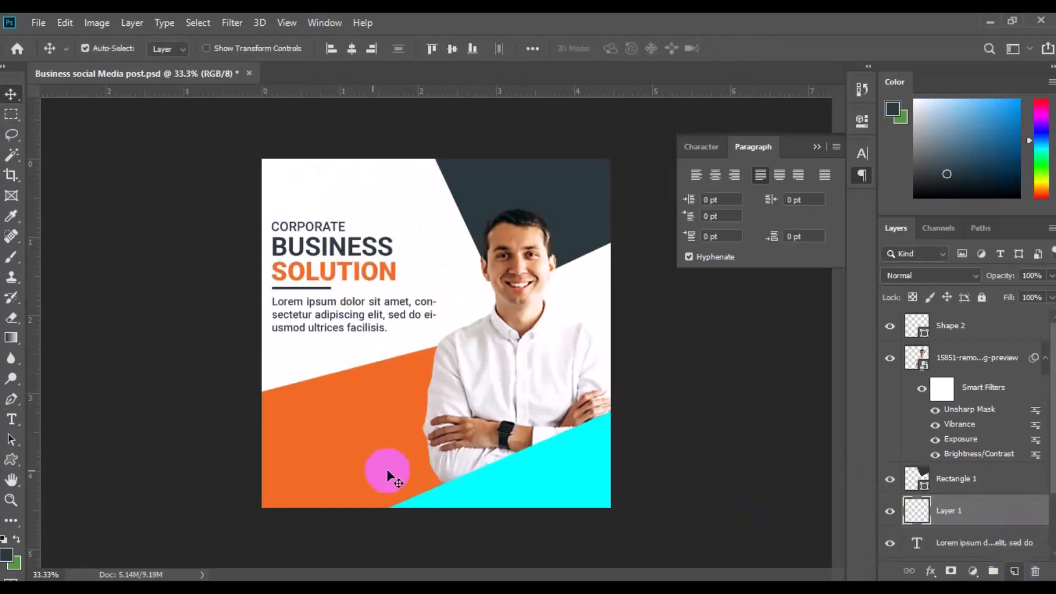
key(u)
click(170, 49)
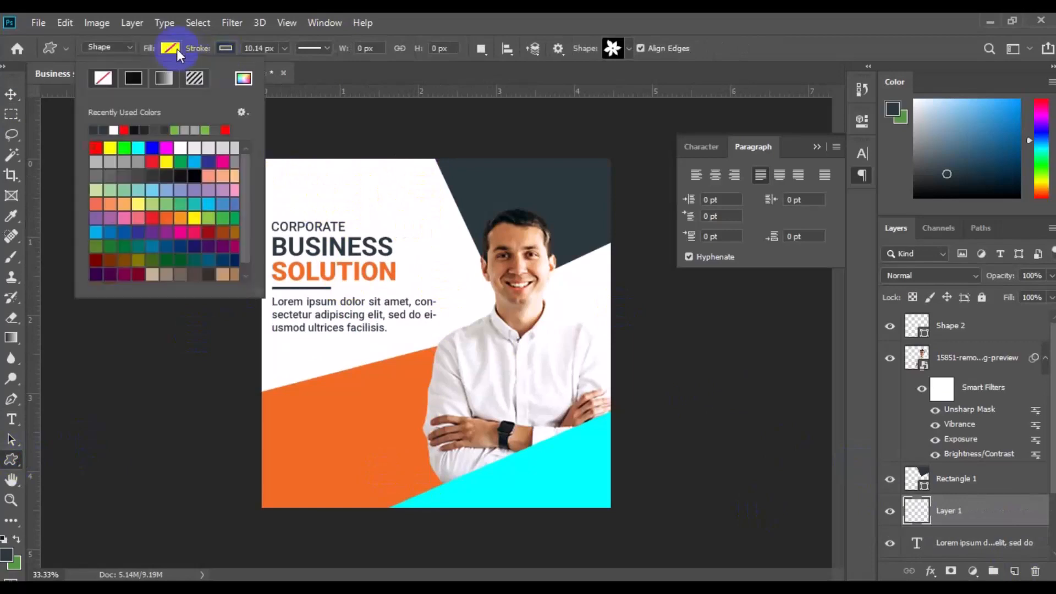
click(242, 78)
click(405, 404)
click(1001, 154)
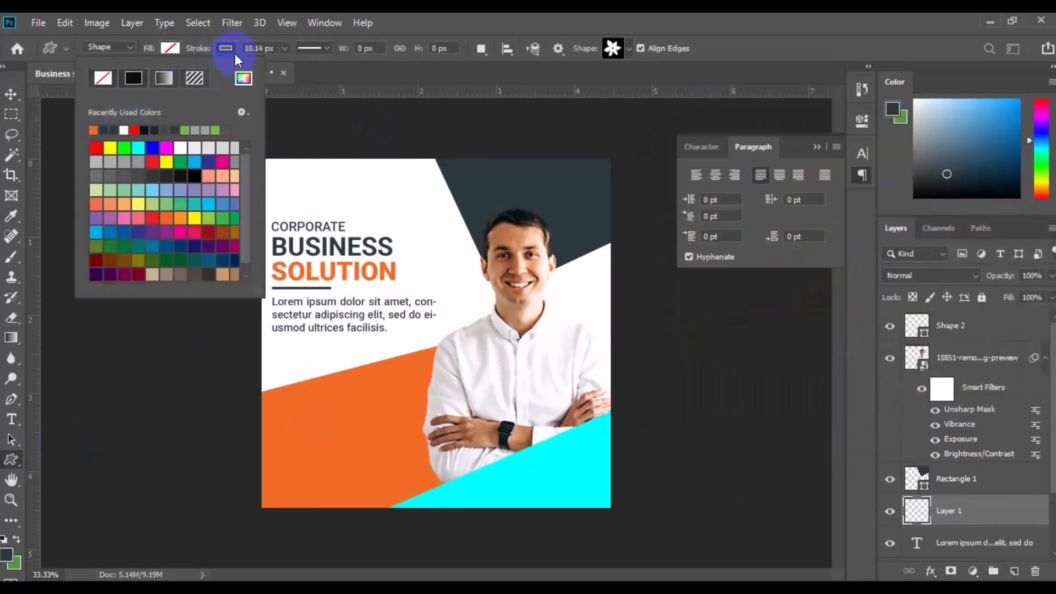
click(226, 49)
click(159, 80)
click(282, 176)
drag(282, 176, 303, 195)
key(v)
Step: Add the two-line logo text COMPANY and LOGO HERE beside the orange flower on a new layer
click(12, 419)
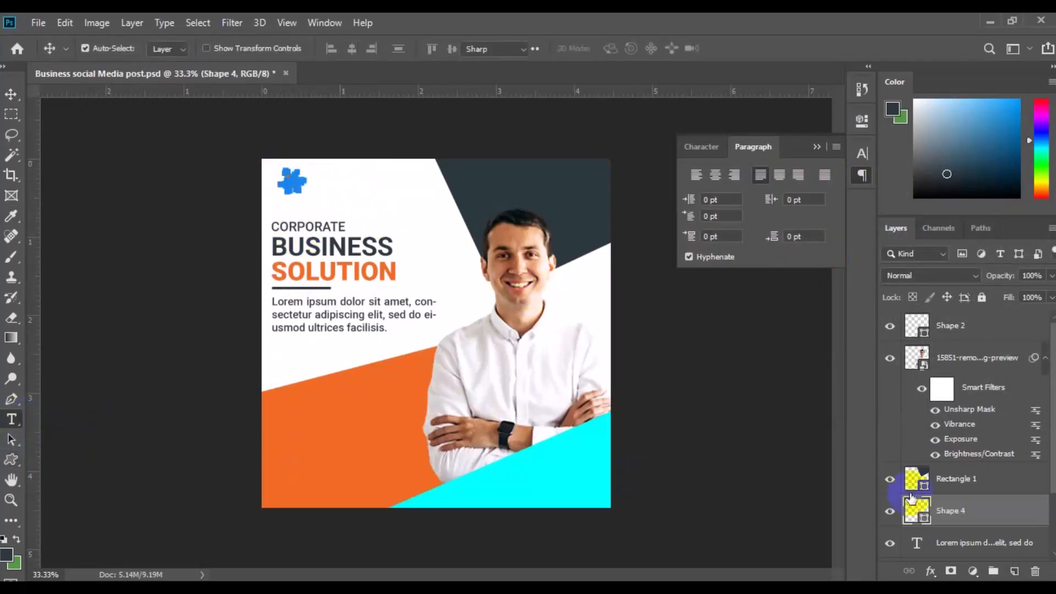
click(1014, 571)
click(312, 182)
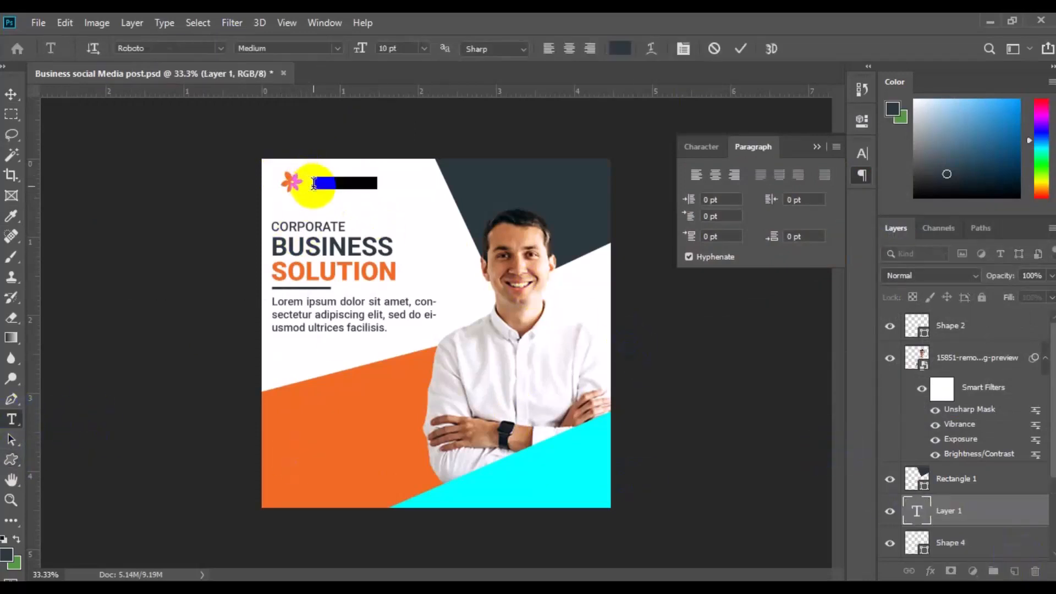
click(700, 147)
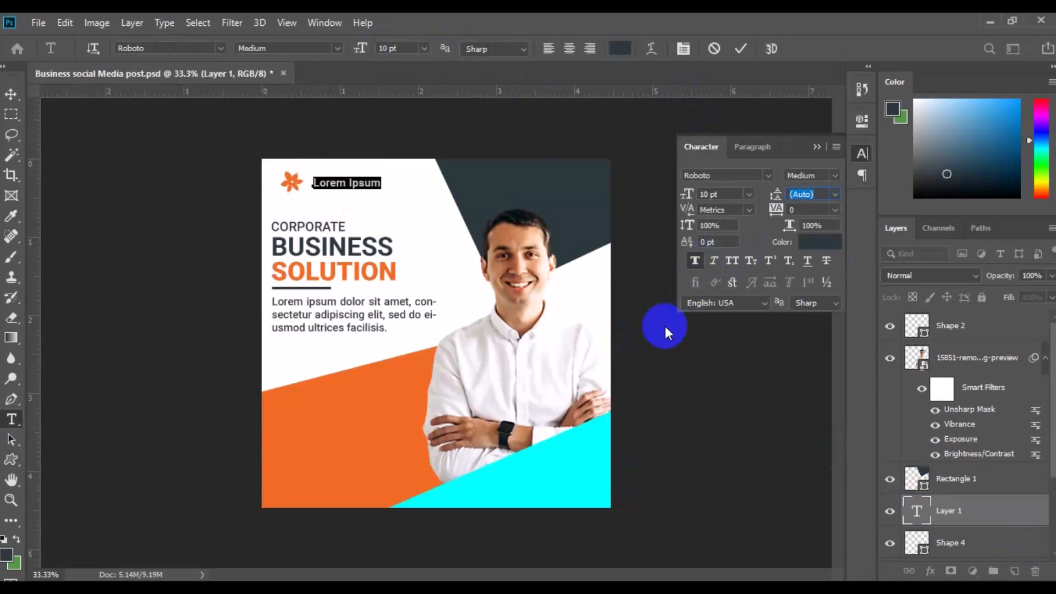
double_click(373, 185)
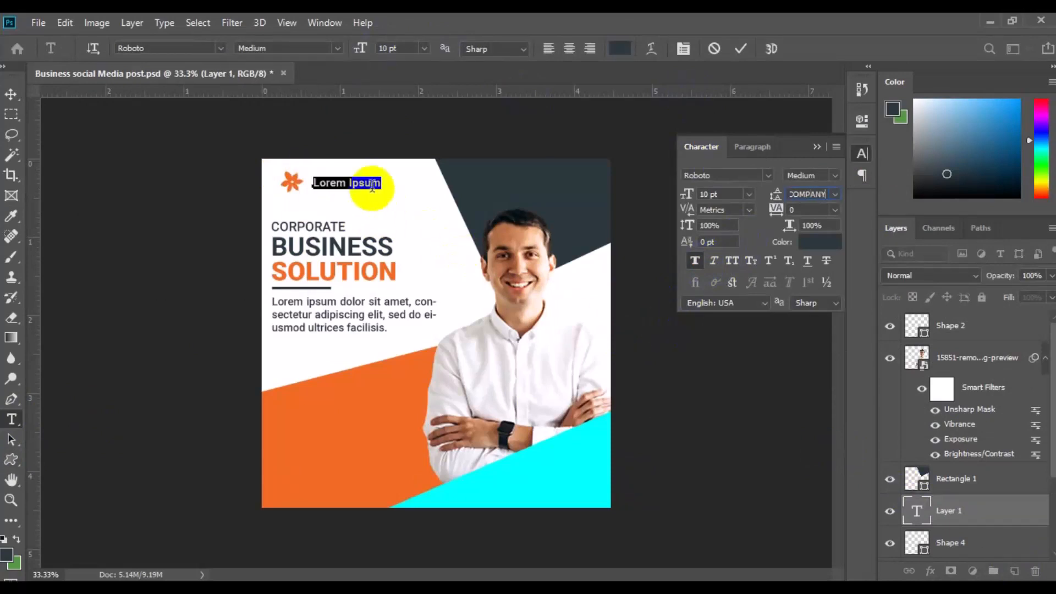
click(377, 184)
click(521, 250)
triple_click(371, 183)
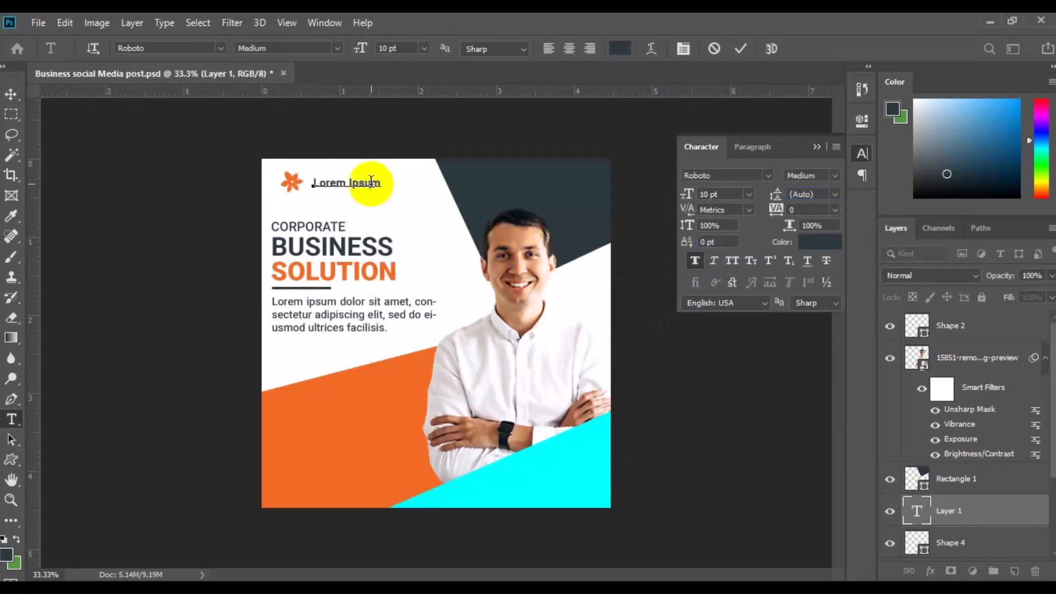
key(Right)
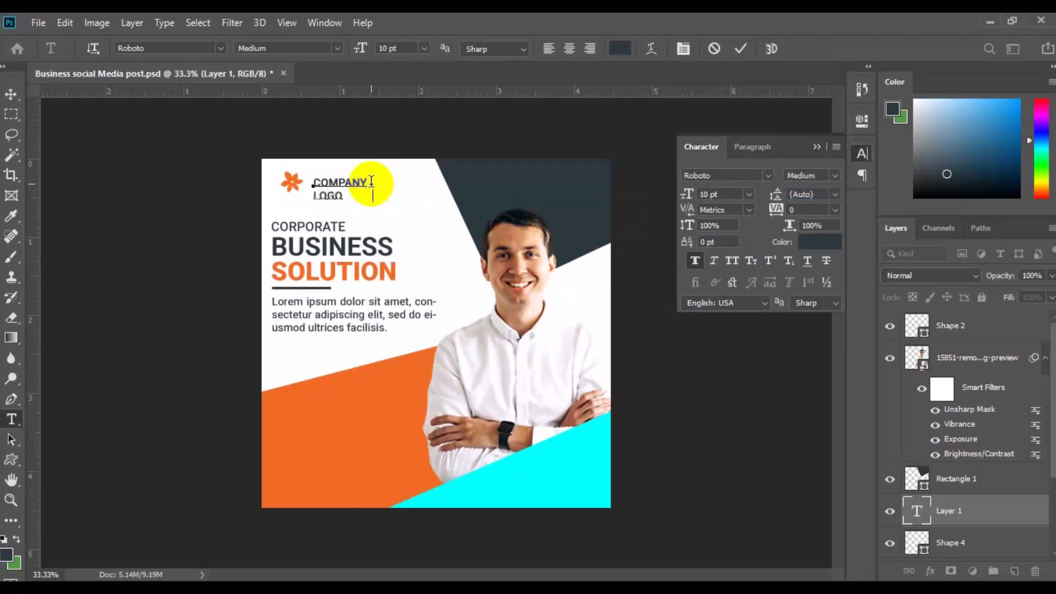
Step: Set LOGO HERE to a lighter font weight and COMPANY to Bold
drag(314, 197, 377, 219)
click(836, 176)
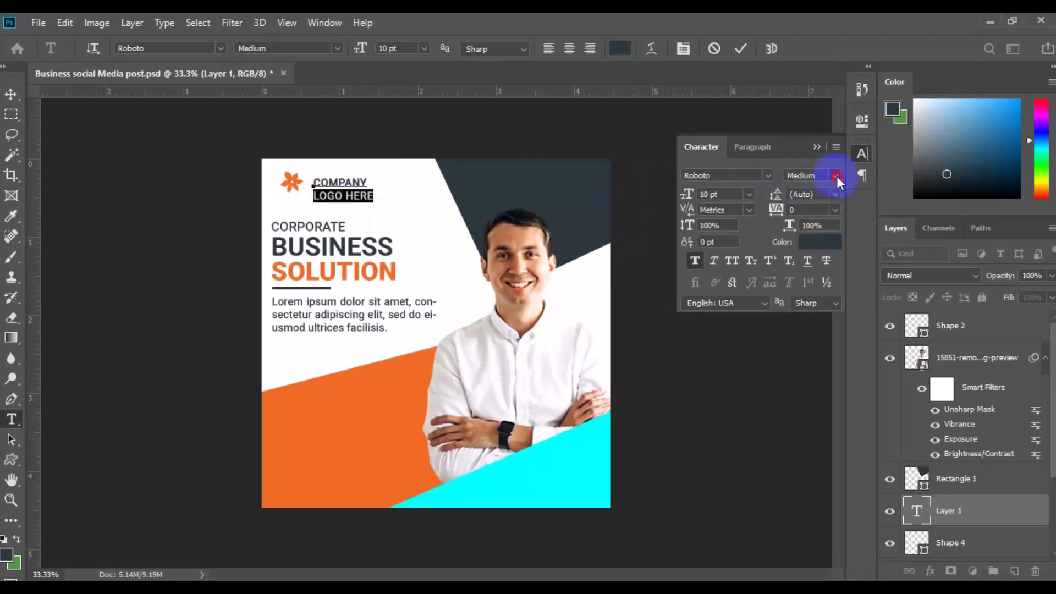
click(832, 220)
drag(314, 183, 405, 193)
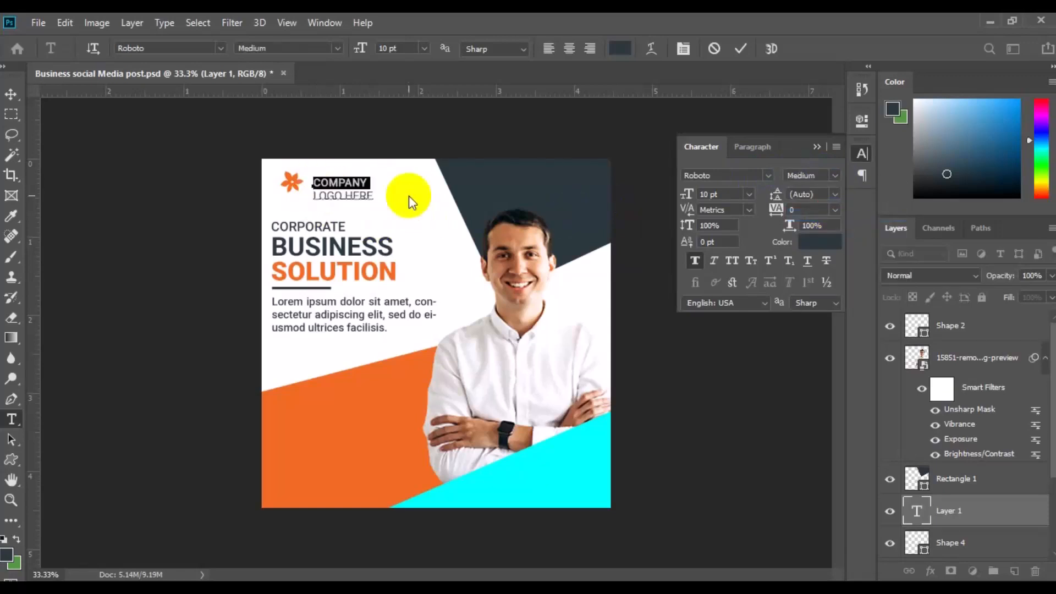
click(836, 177)
click(836, 283)
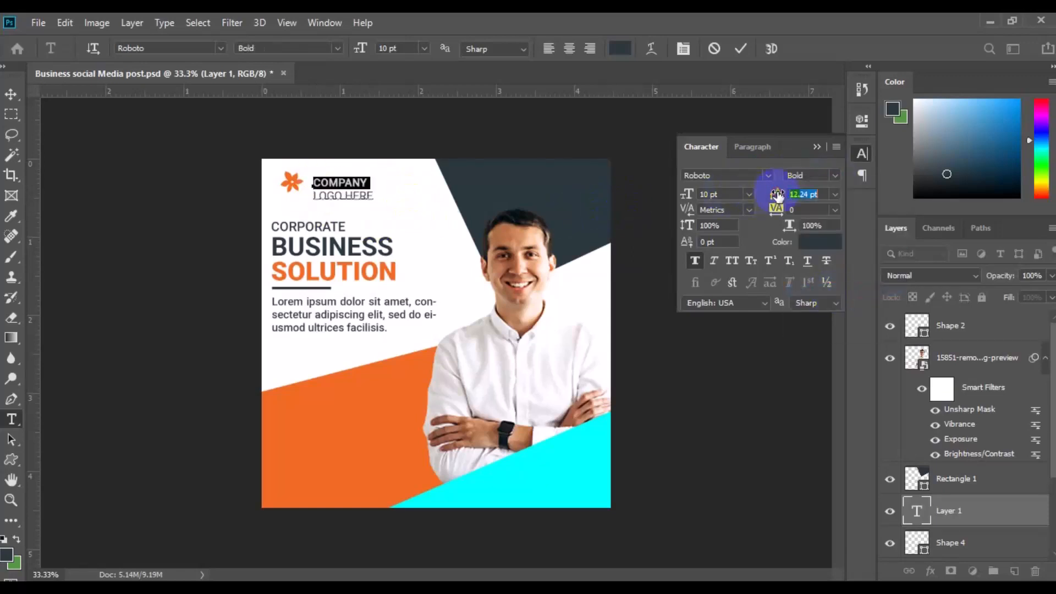
Step: Set the tracking of COMPANY to 80 and align the logo text and orange flower on their vertical centers
drag(778, 213, 779, 213)
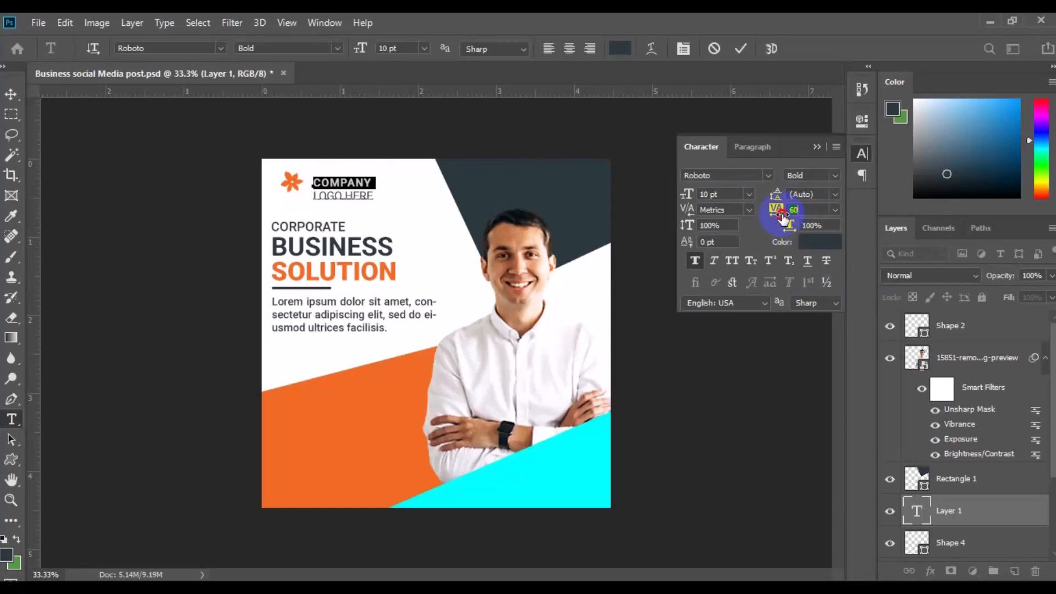
click(11, 94)
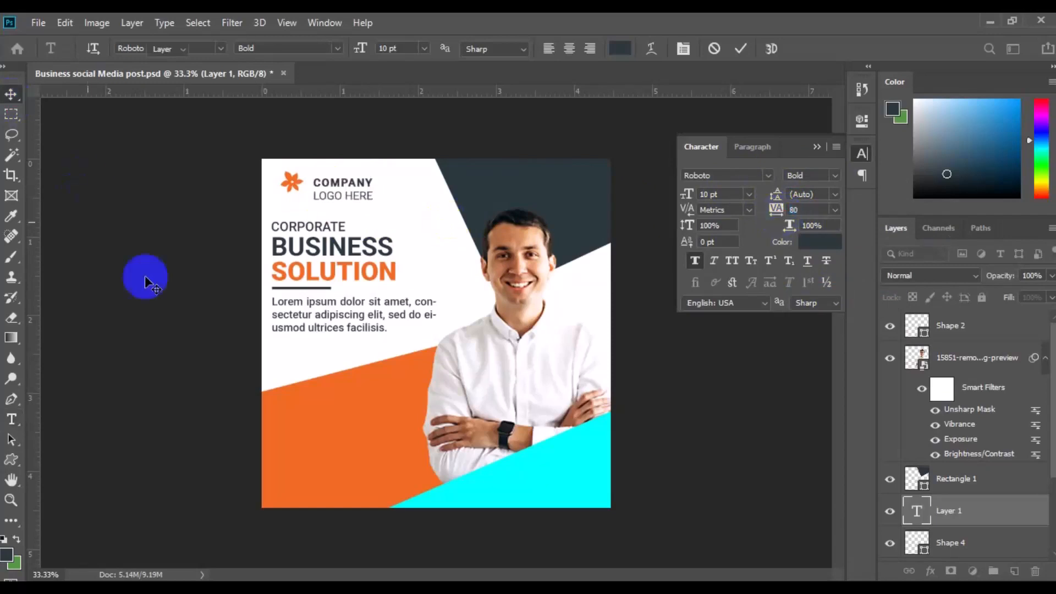
shift+click(963, 542)
click(456, 48)
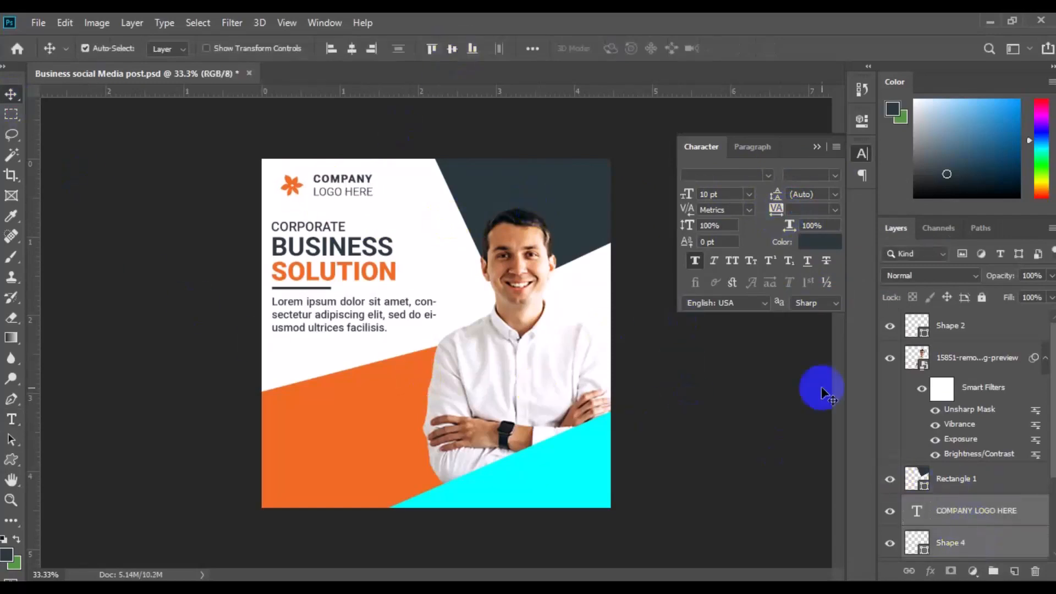
Step: Group the logo text with the flower shape and align the group to the left edge of the HEADLINE group
click(993, 571)
ctrl+click(972, 557)
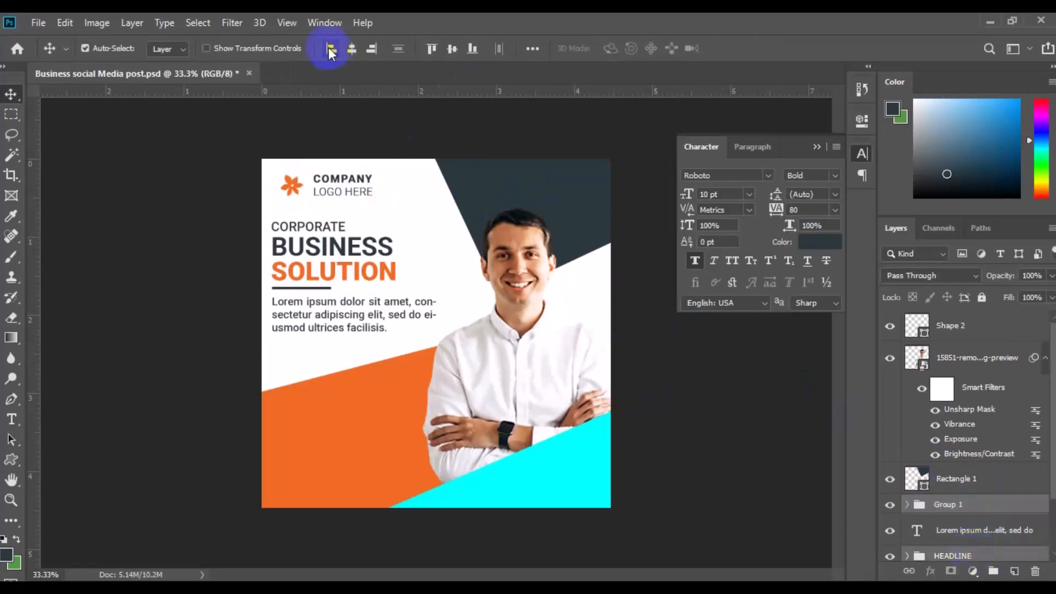
click(330, 49)
Step: Add the text 30% on a new layer over the slate shape in white Roboto Black at 23 pt
click(573, 195)
key(ctrl+shift+alt+n)
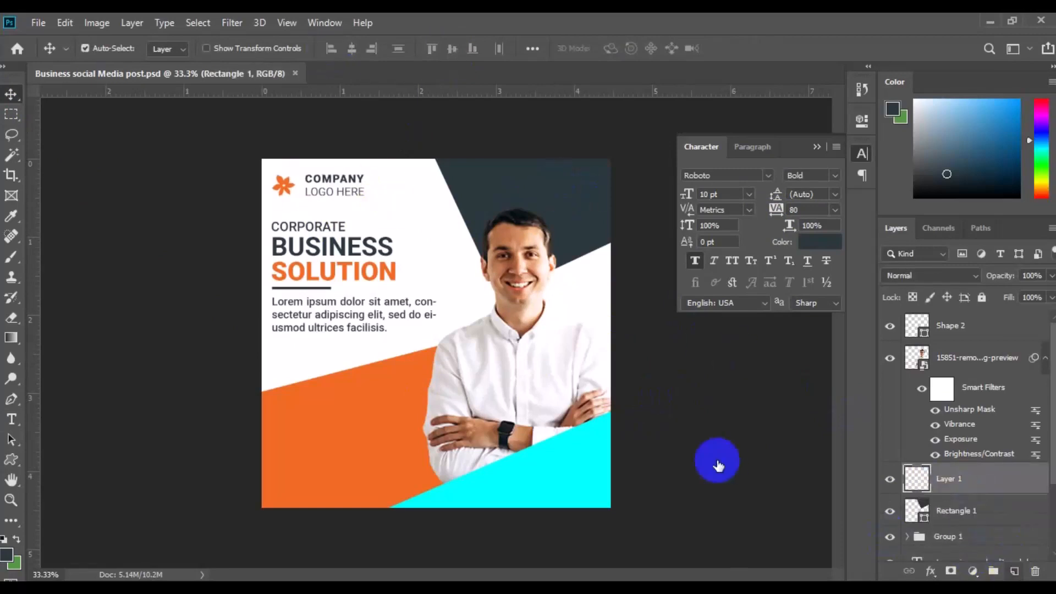
click(11, 421)
click(504, 188)
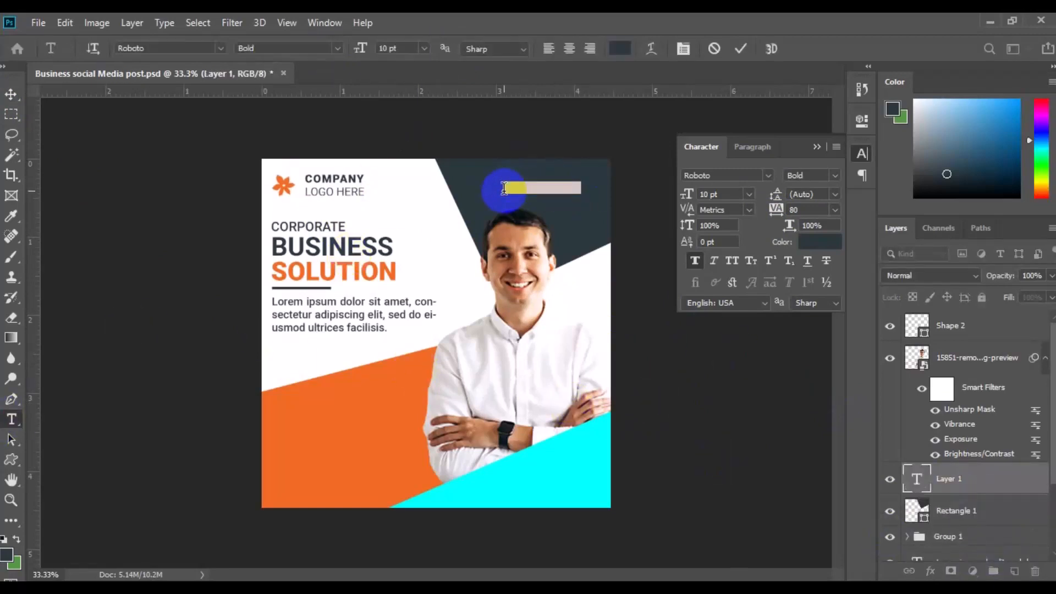
click(620, 48)
click(405, 224)
click(1001, 154)
click(338, 48)
click(330, 186)
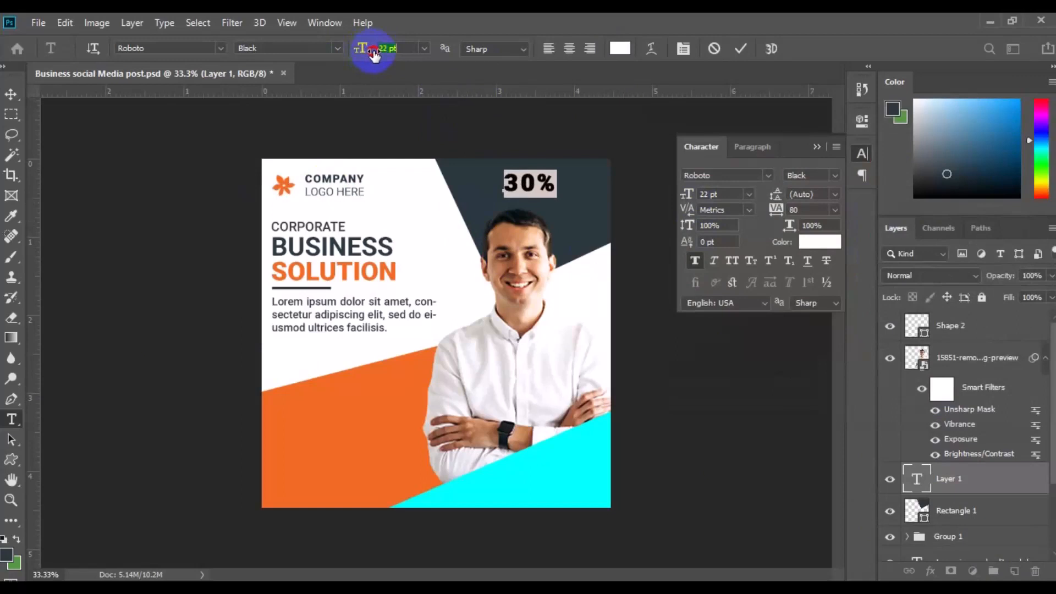
Step: Add DISCOUNT as a second line under 30%, in Light weight and at a smaller size
click(559, 184)
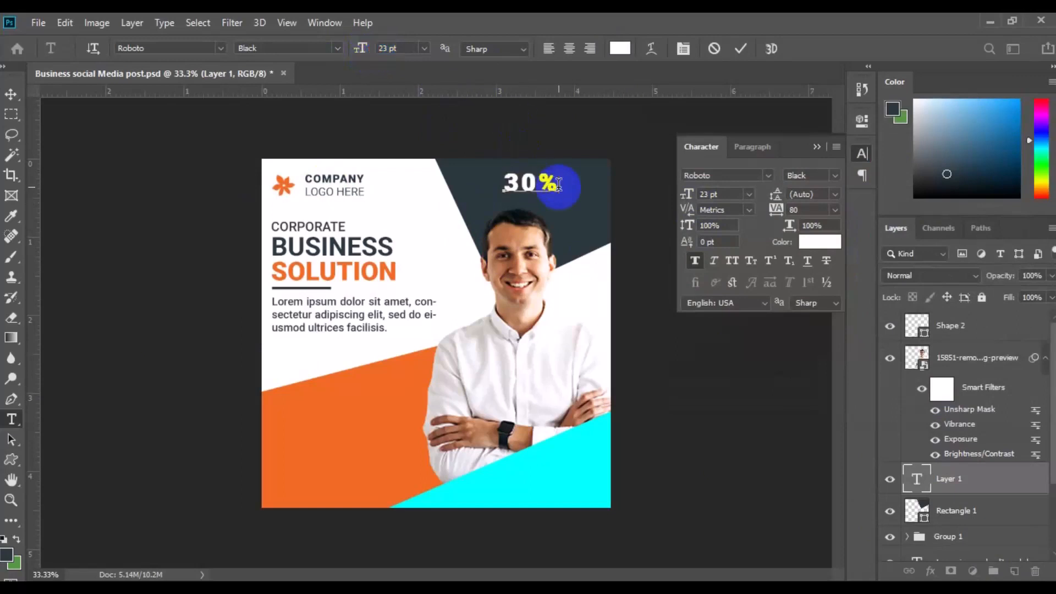
double_click(503, 210)
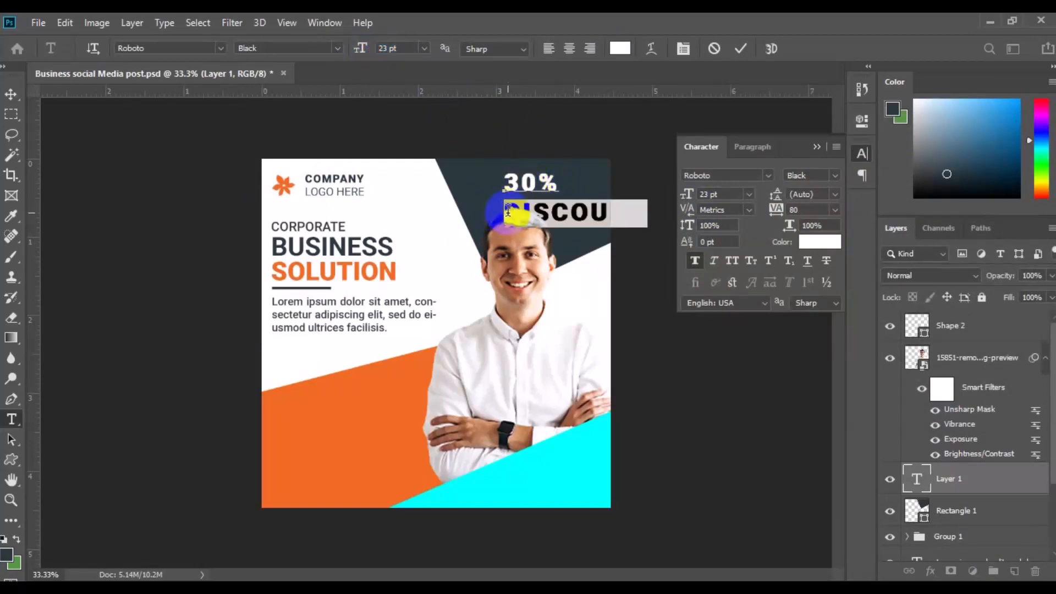
click(835, 176)
click(831, 216)
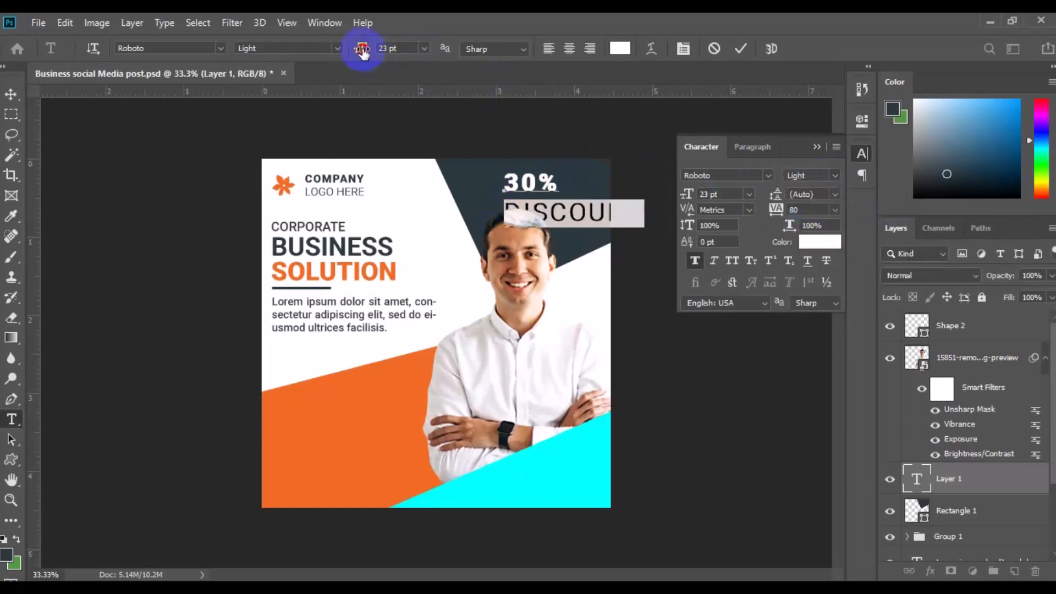
drag(363, 51, 354, 51)
Step: Set 30% to 0 tracking and 28 pt, and shift the 30% DISCOUNT text slightly down and right
drag(504, 180, 553, 185)
click(835, 210)
click(814, 303)
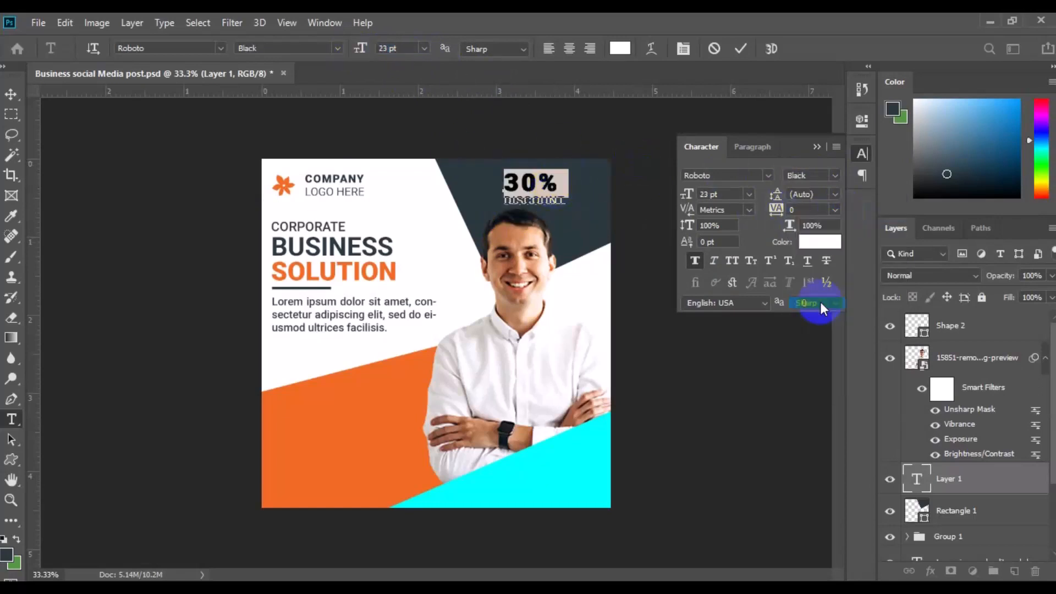
drag(365, 51, 369, 55)
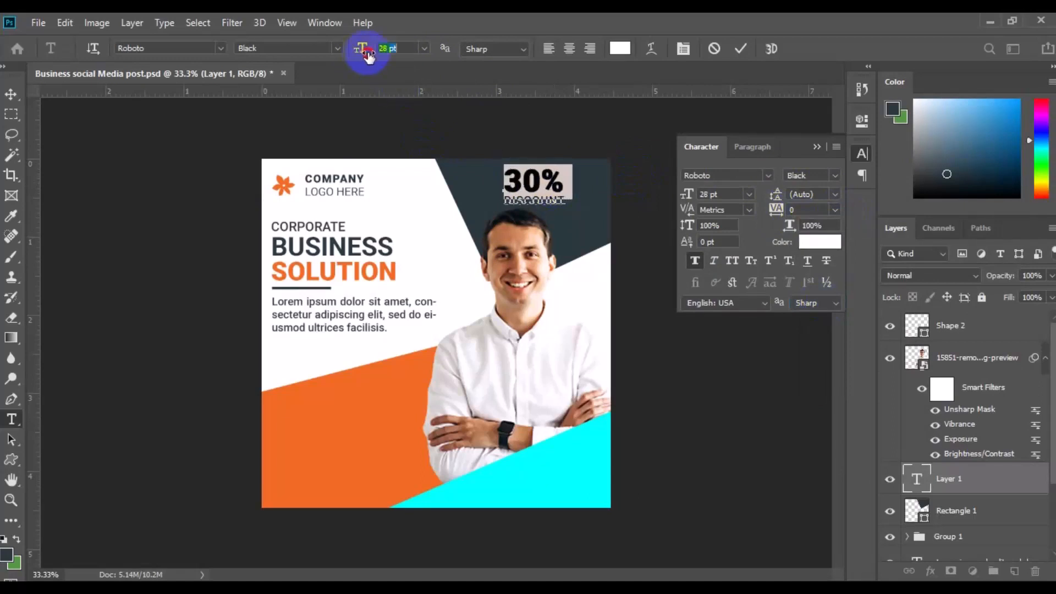
click(11, 94)
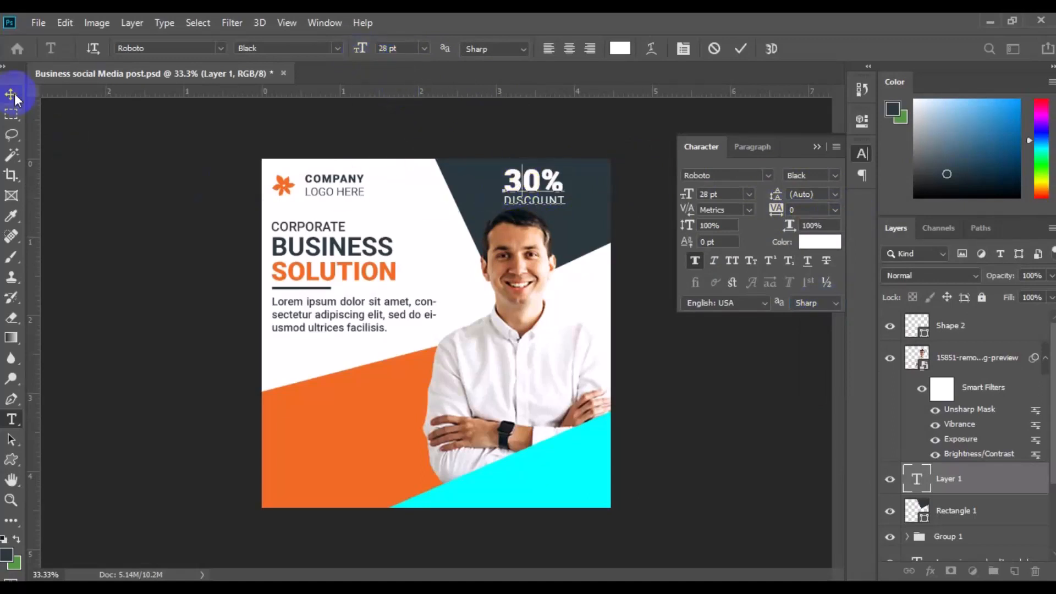
drag(540, 196, 545, 200)
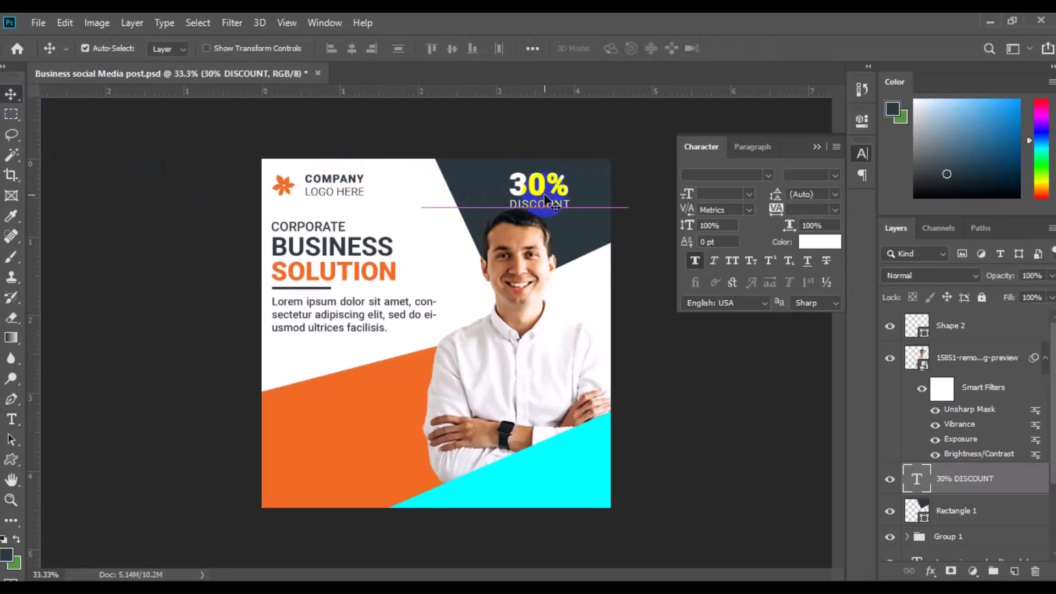
Step: Add UPTO on a new layer in white Roboto Medium 10 pt, horizontally centered above 30% DISCOUNT
click(1015, 571)
key(t)
click(424, 49)
click(407, 113)
click(337, 48)
click(322, 138)
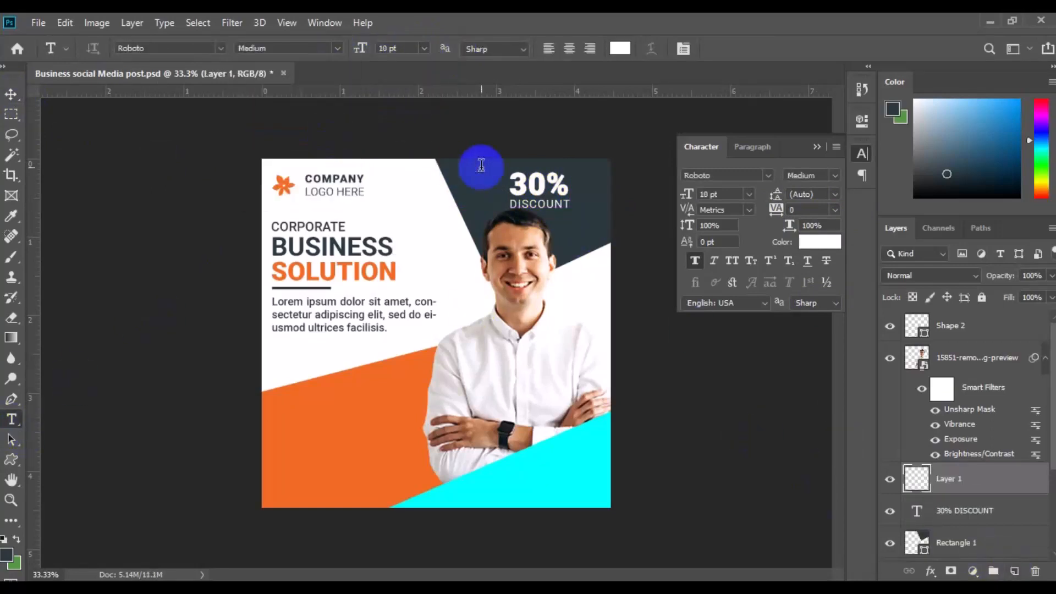
click(481, 165)
text(UPTO)
click(11, 94)
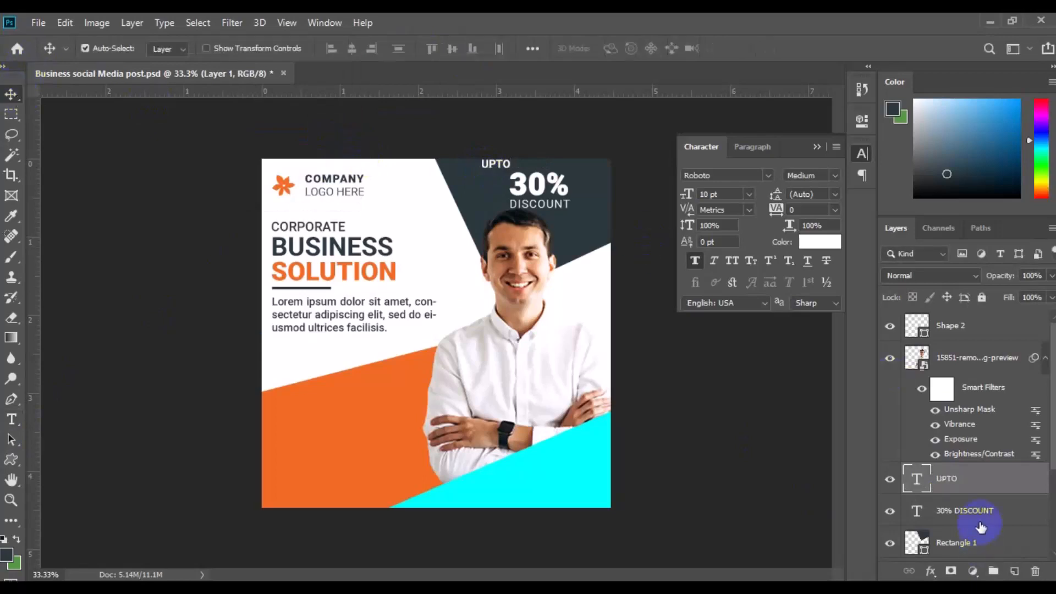
click(352, 49)
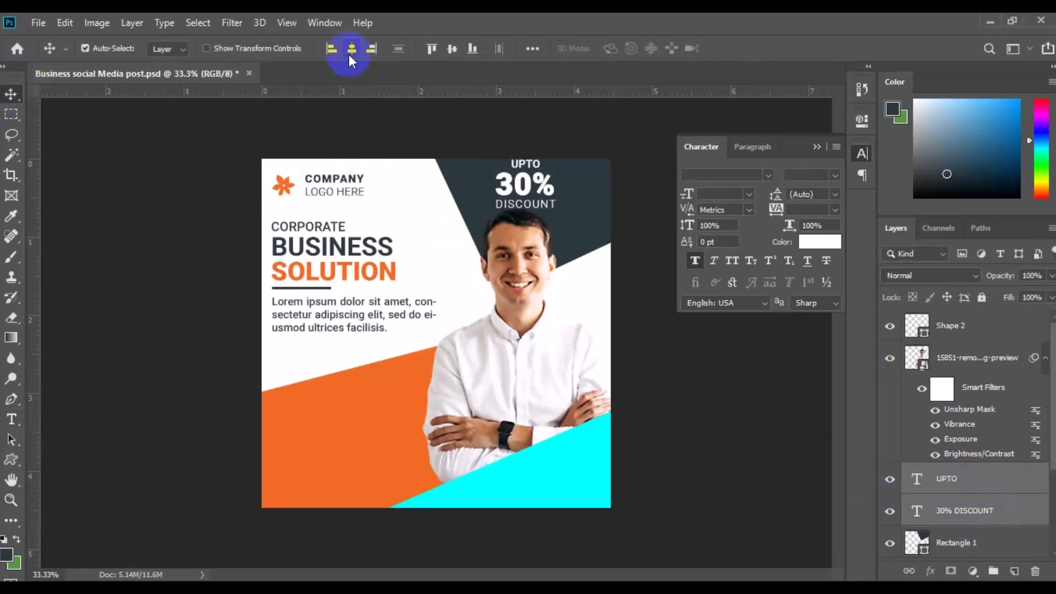
Step: Scale UPTO and 30% DISCOUNT together to about 98% and move them into the slate shape's upper-right corner
key(t)
click(11, 95)
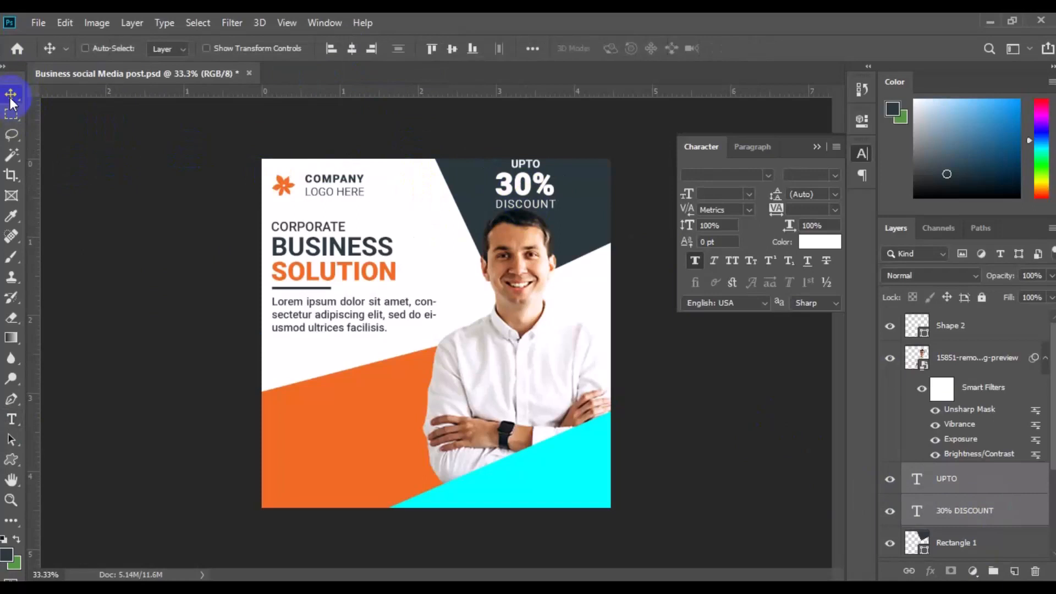
key(ctrl+t)
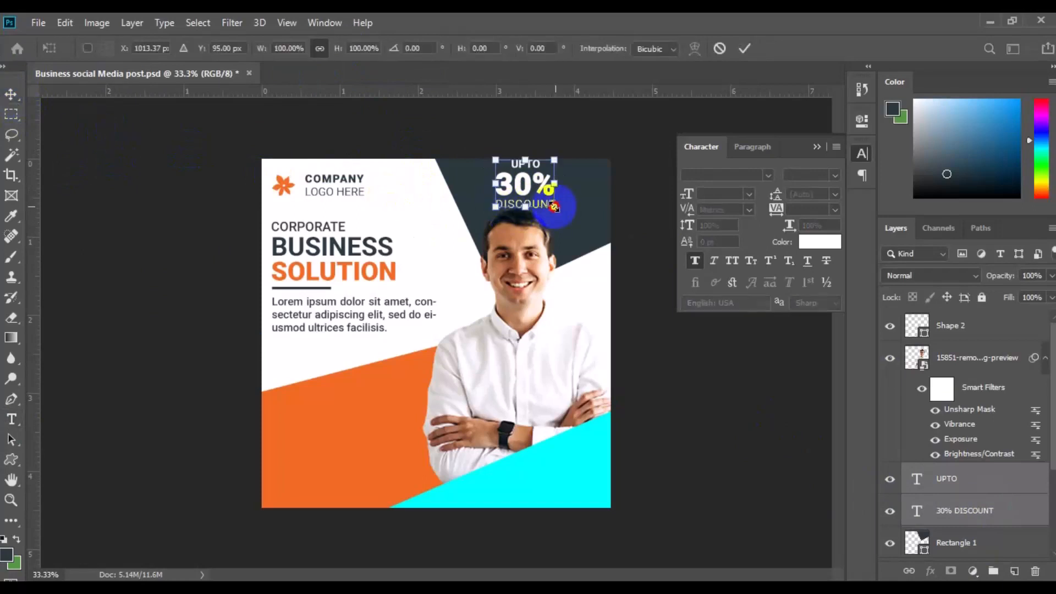
drag(553, 206, 608, 218)
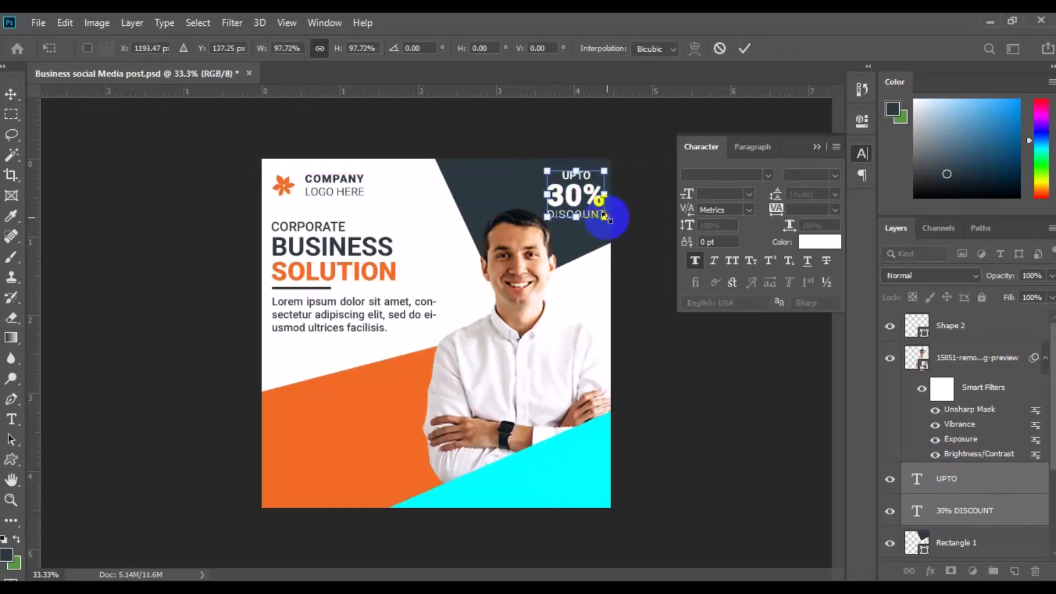
key(Return)
Step: Add Call For Appointment with a phone number beneath it over the cyan shape, on a new layer in dark slate #2b373f
click(950, 560)
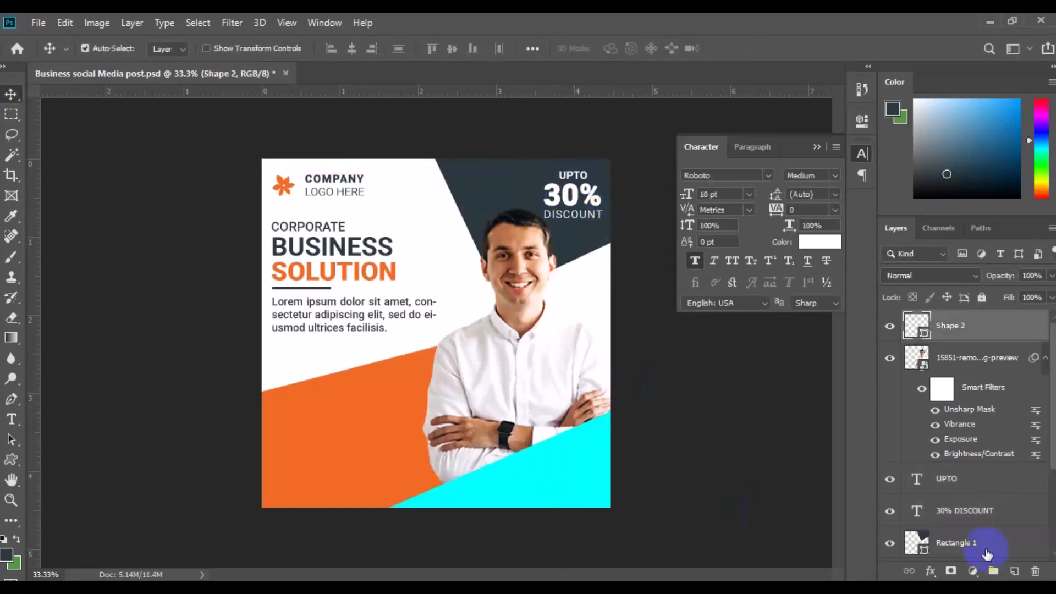
click(11, 419)
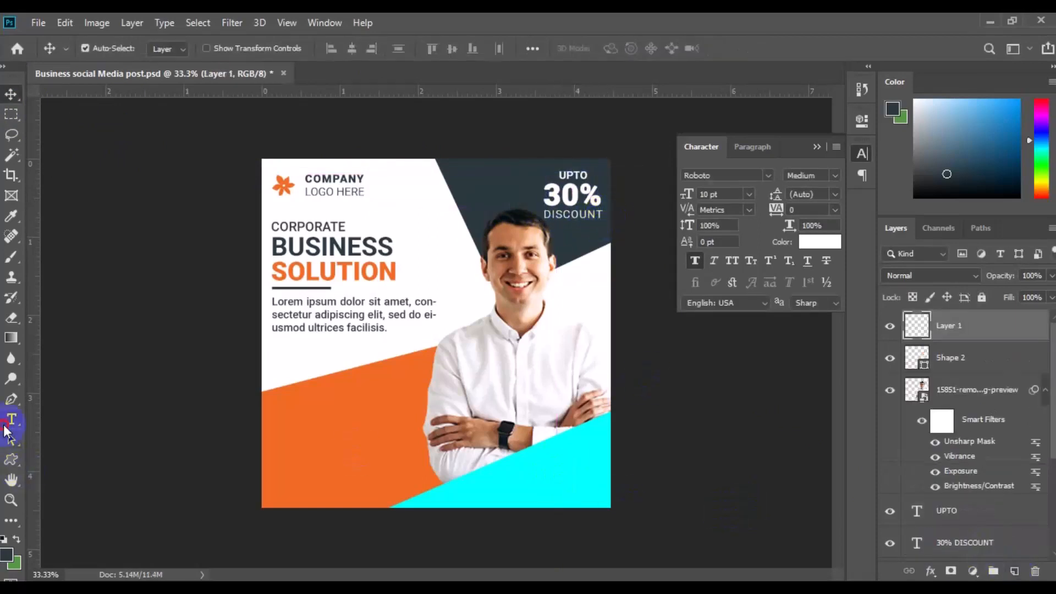
click(497, 475)
click(620, 49)
click(495, 170)
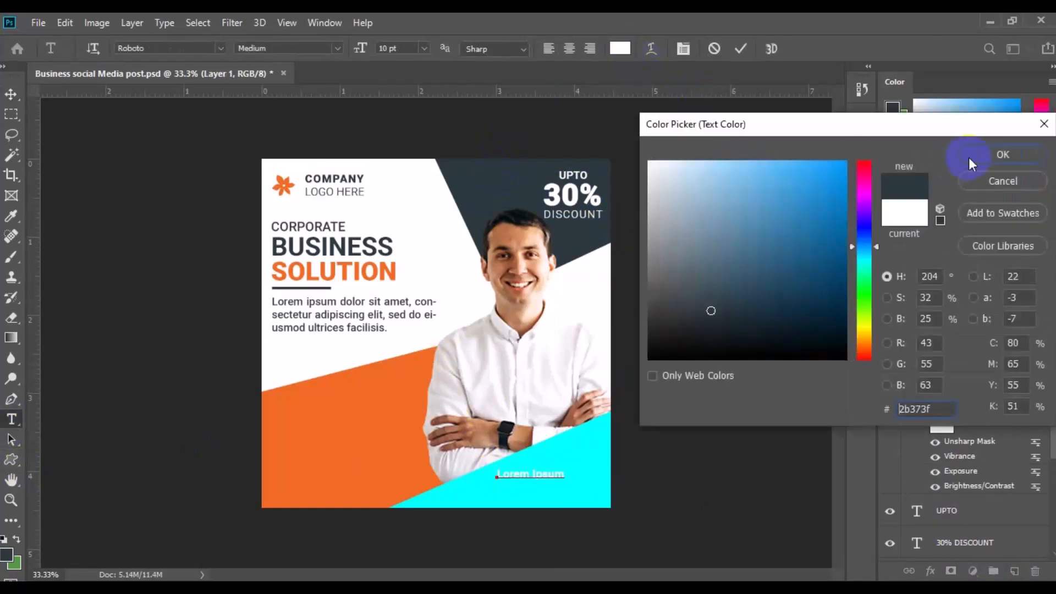
click(970, 159)
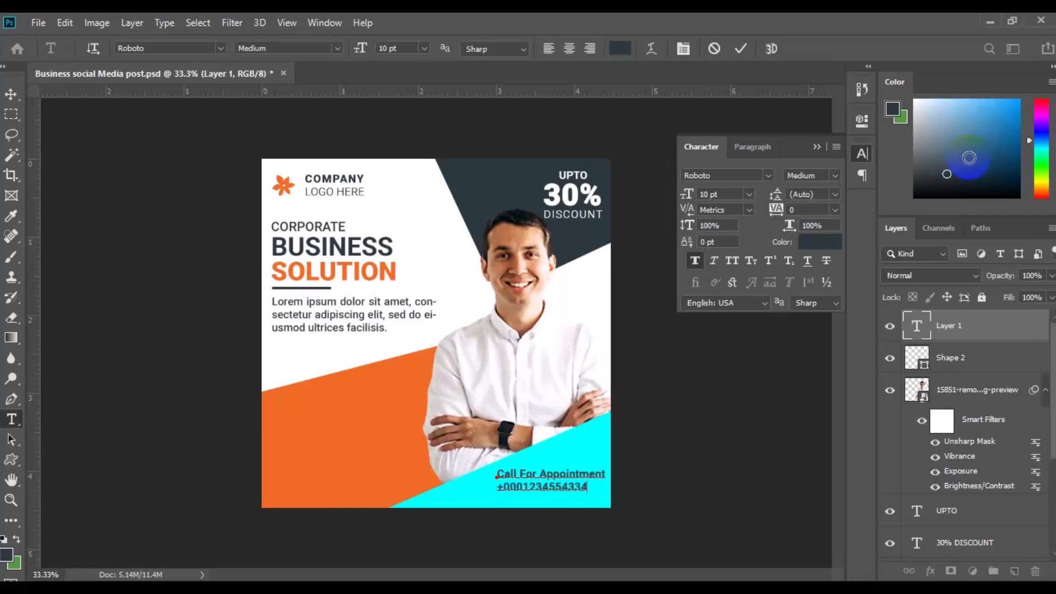
Step: Set the phone number line to the Black font weight
click(499, 487)
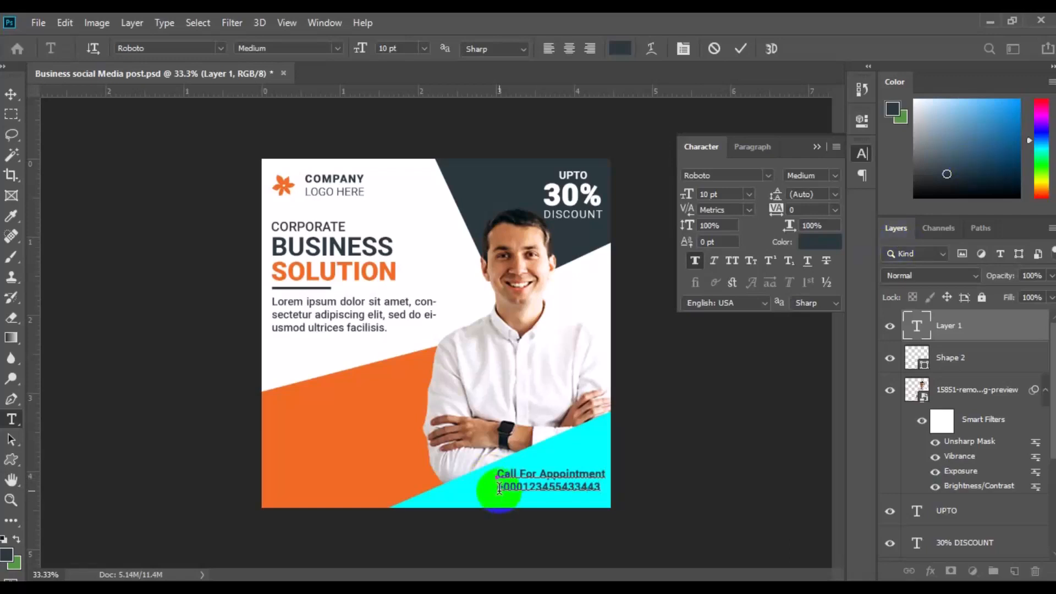
click(832, 175)
click(804, 316)
Step: Reduce Call For Appointment to 9 pt and shift the contact text slightly toward the cyan shape's lower-right corner
drag(499, 472, 607, 473)
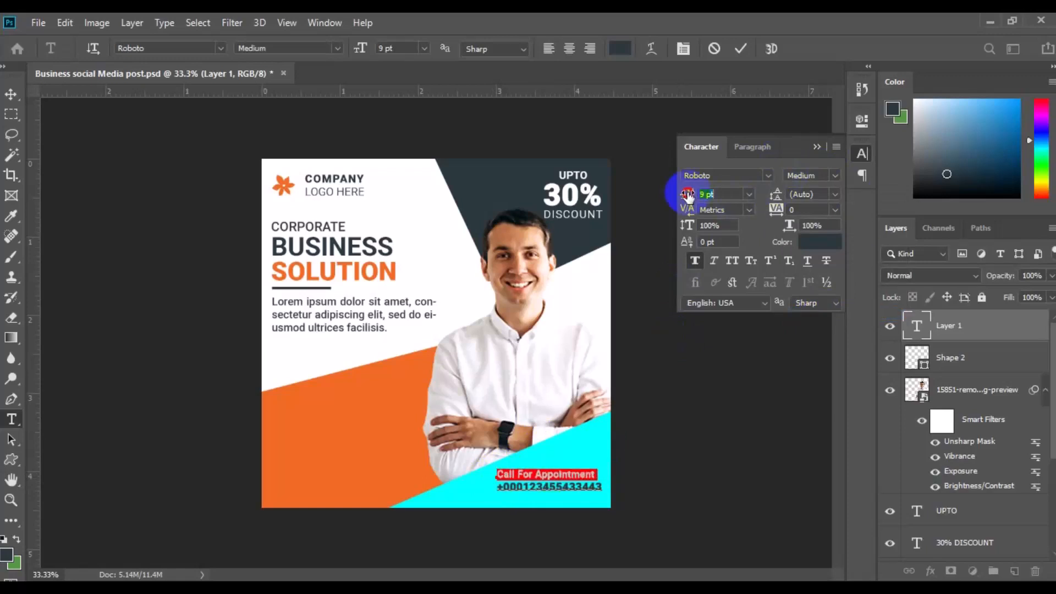
click(595, 484)
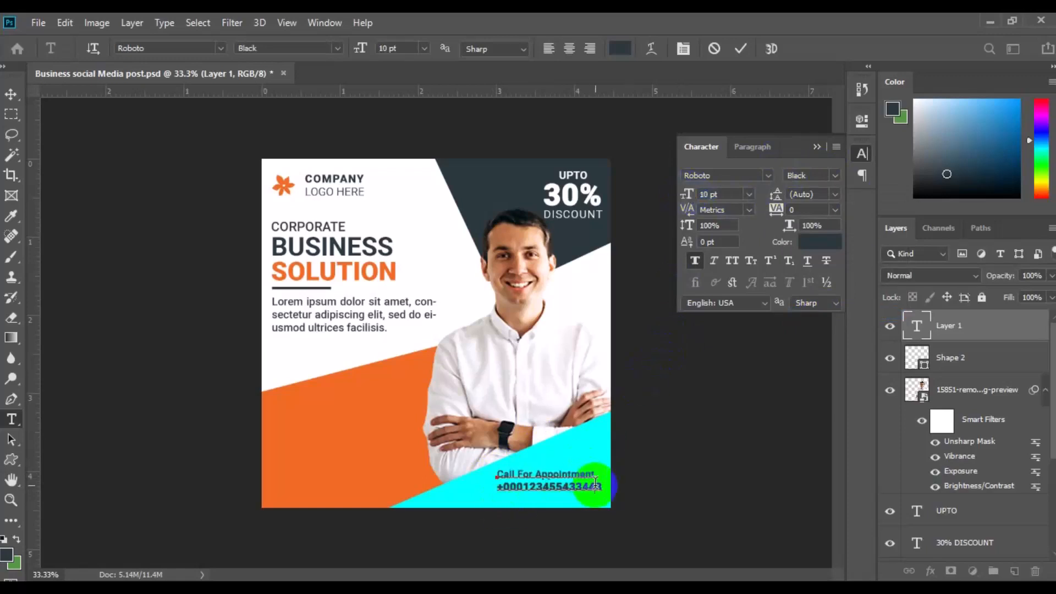
click(11, 99)
drag(545, 488, 547, 489)
Step: Draw a white 300 by 66 px rectangle with 33 px rounded corners on a new layer above the orange shape
click(349, 441)
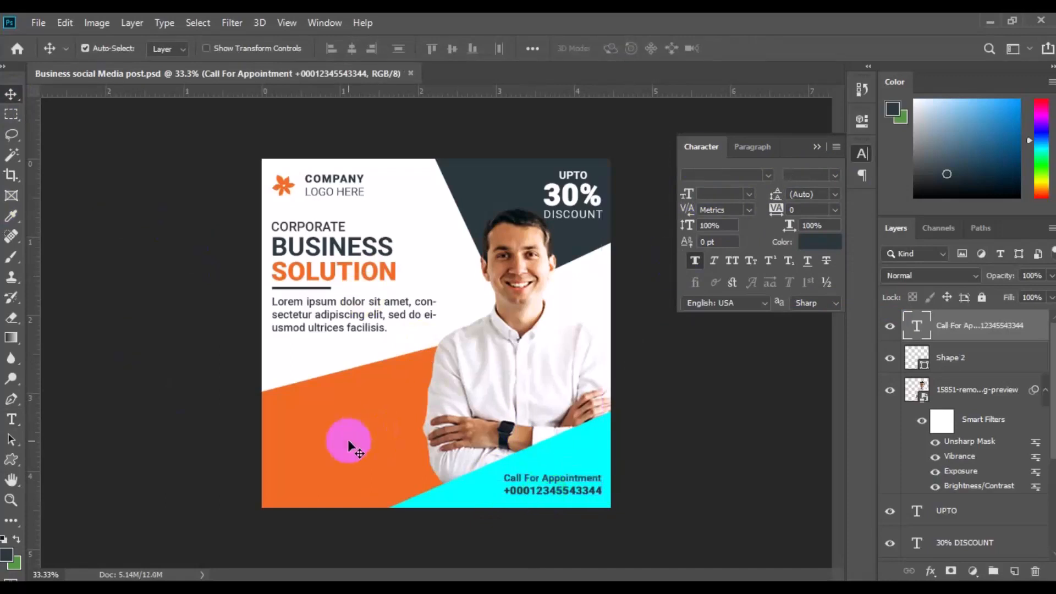
right_click(11, 459)
click(66, 456)
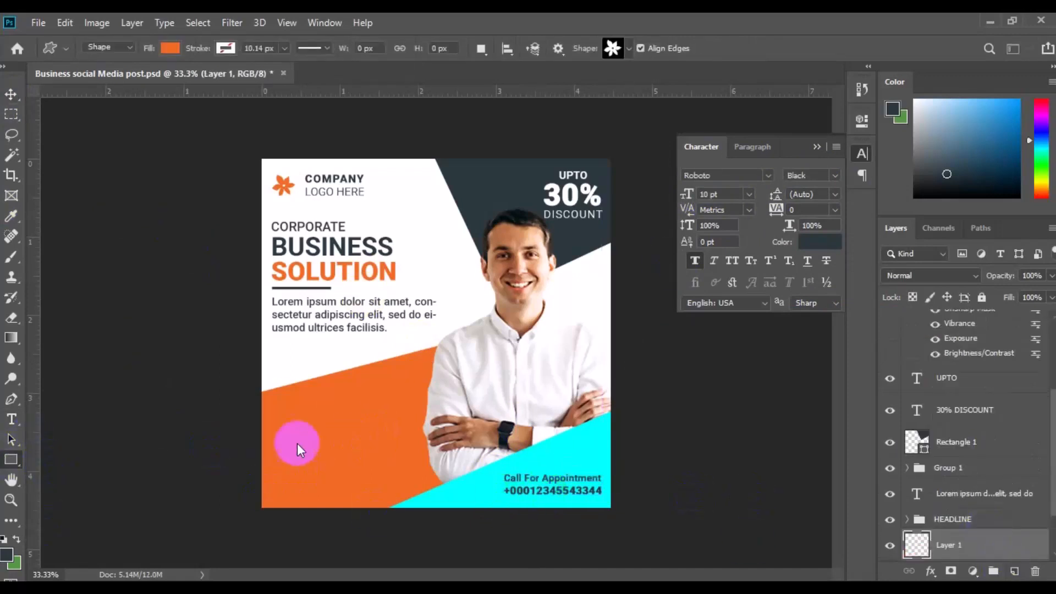
click(170, 48)
click(209, 147)
drag(270, 411, 347, 428)
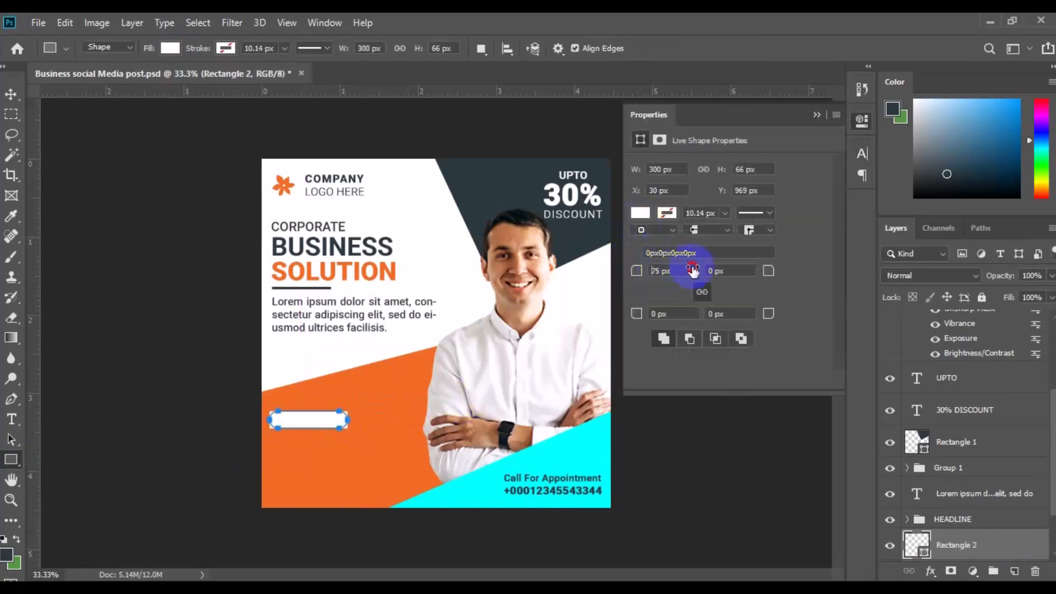
key(v)
Step: Add GET STARTED over the white rounded rectangle on a new layer, in orange #f16b23 Roboto Bold at 8 pt
click(1014, 571)
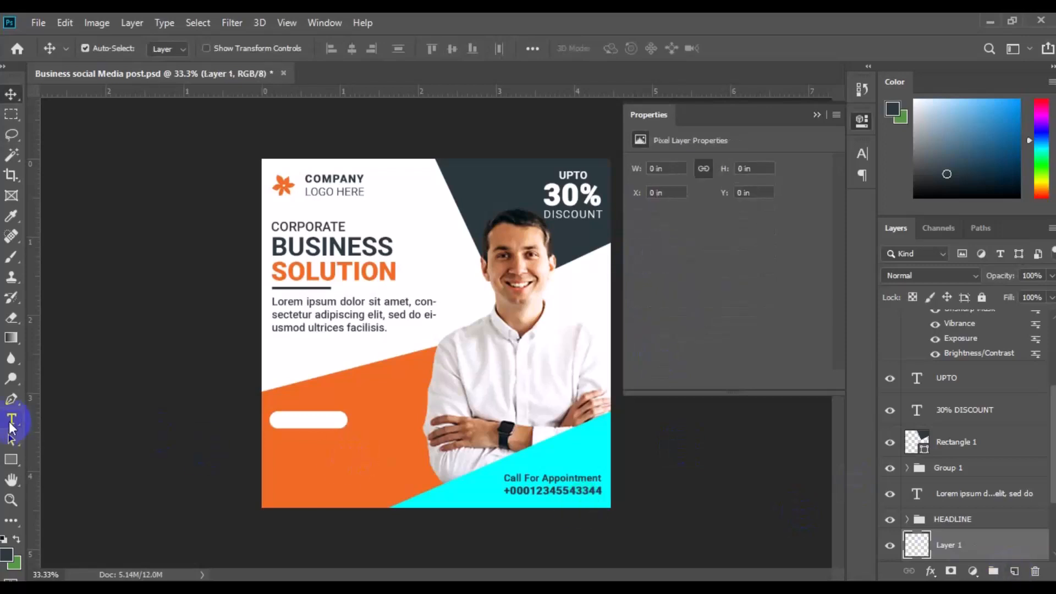
click(11, 419)
click(292, 416)
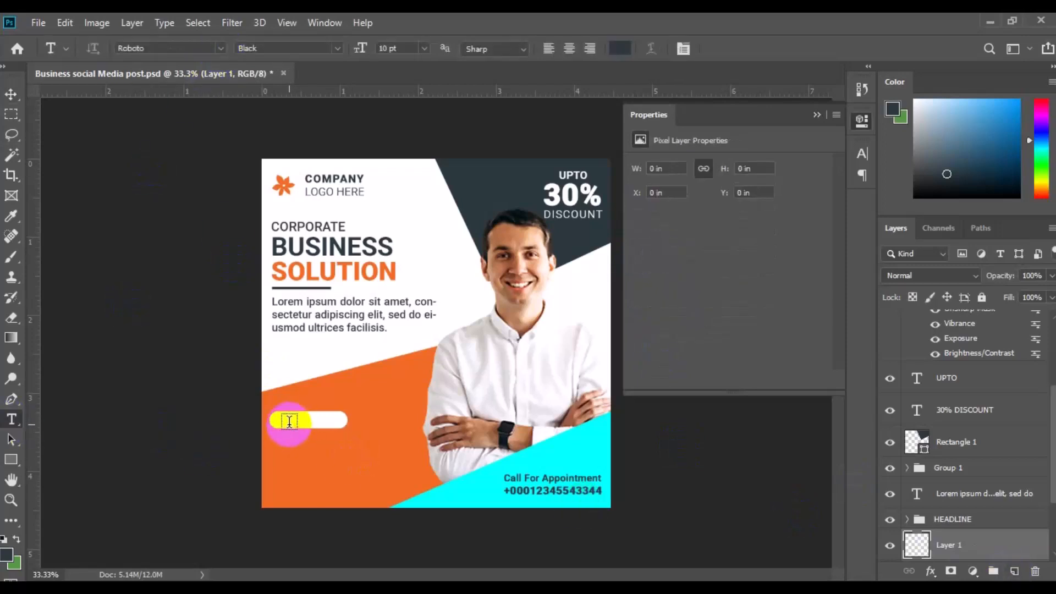
click(620, 48)
click(387, 407)
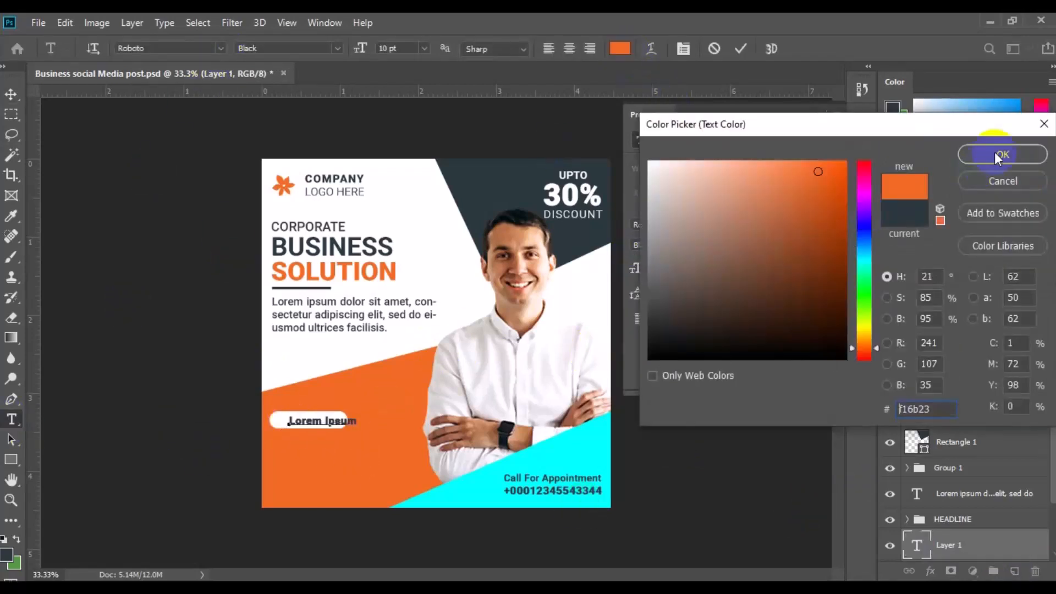
click(994, 151)
click(338, 49)
click(312, 164)
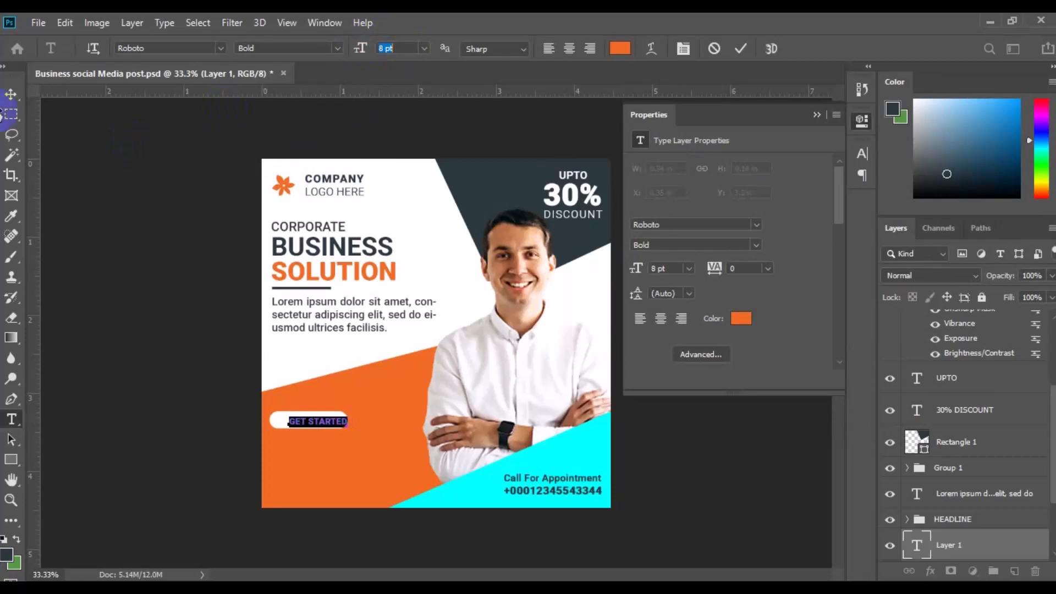
click(10, 95)
Step: Group the GET STARTED text, centered on its white rounded rectangle, and left-align that group with the HEADLINE group
scroll(974, 473, down, 3)
click(981, 489)
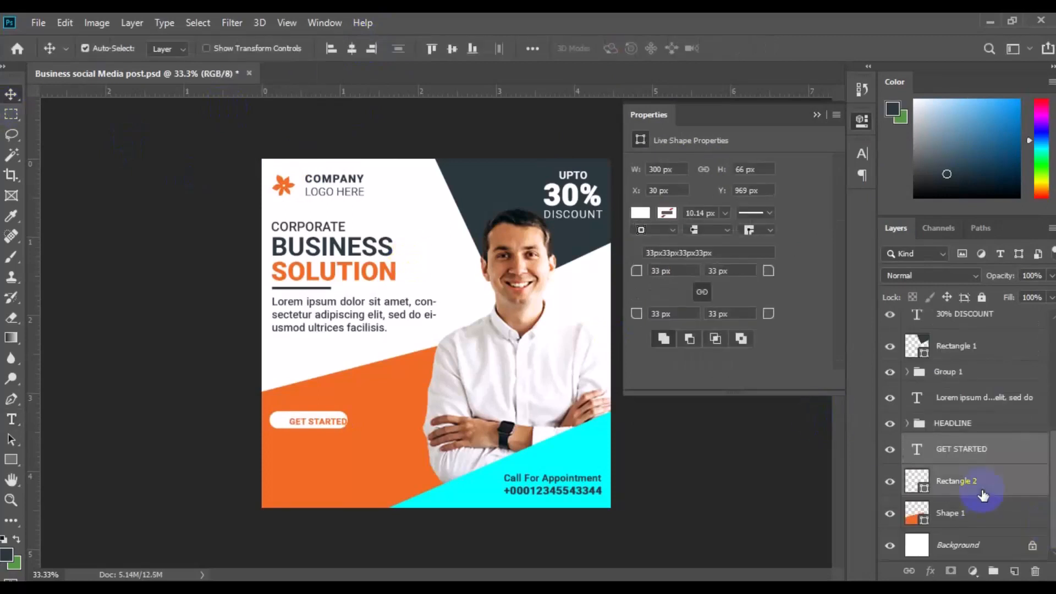
click(994, 570)
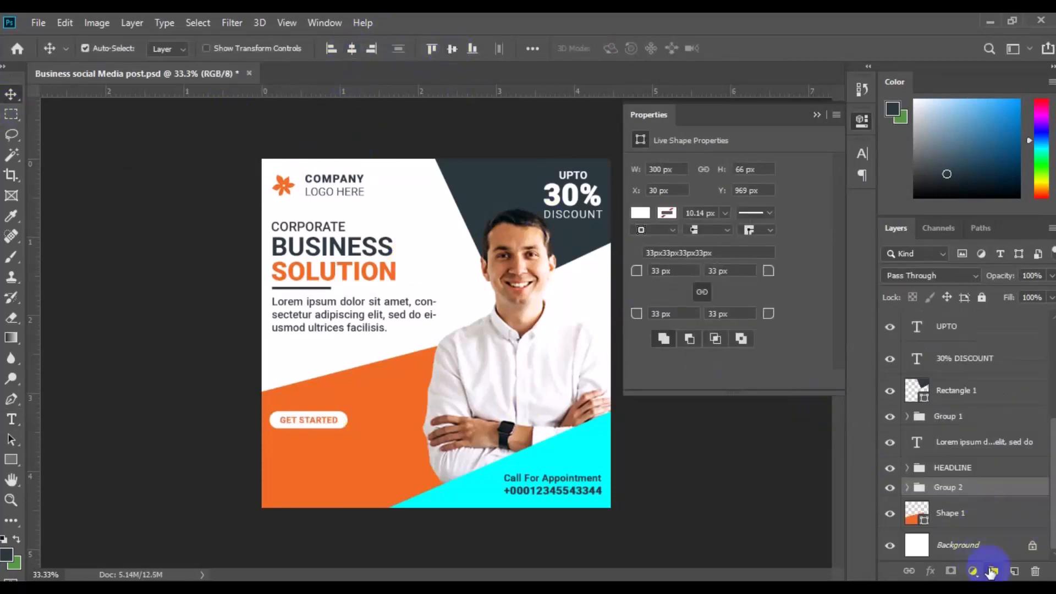
shift+click(955, 468)
click(332, 50)
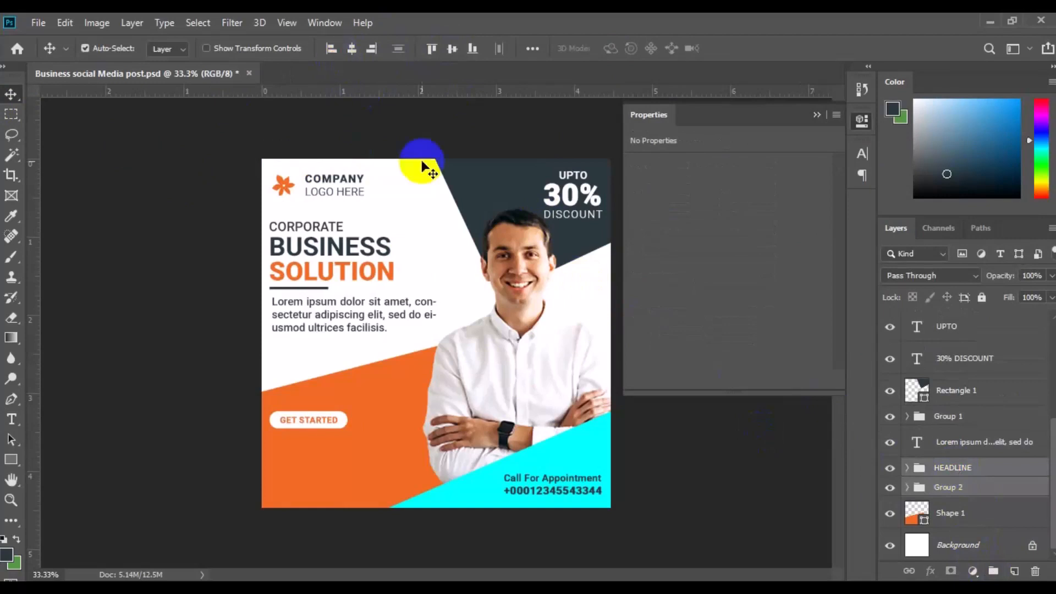
Step: Add a white Roboto Medium 10 pt lorem ipsum paragraph box below the GET STARTED button, on a new layer above the orange shape
click(349, 473)
click(1014, 571)
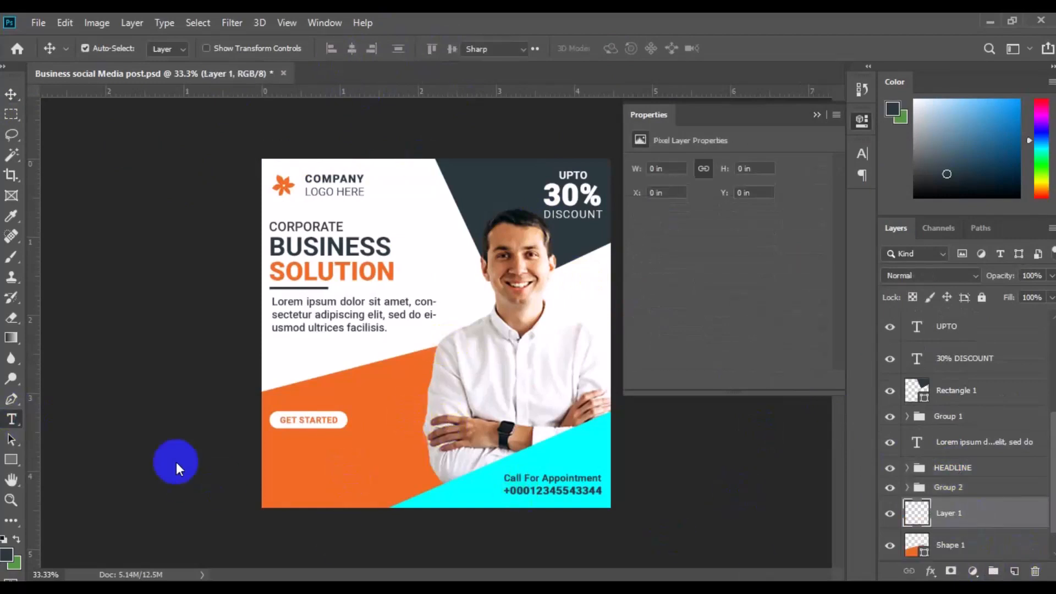
key(t)
click(425, 50)
click(338, 49)
click(275, 139)
click(620, 48)
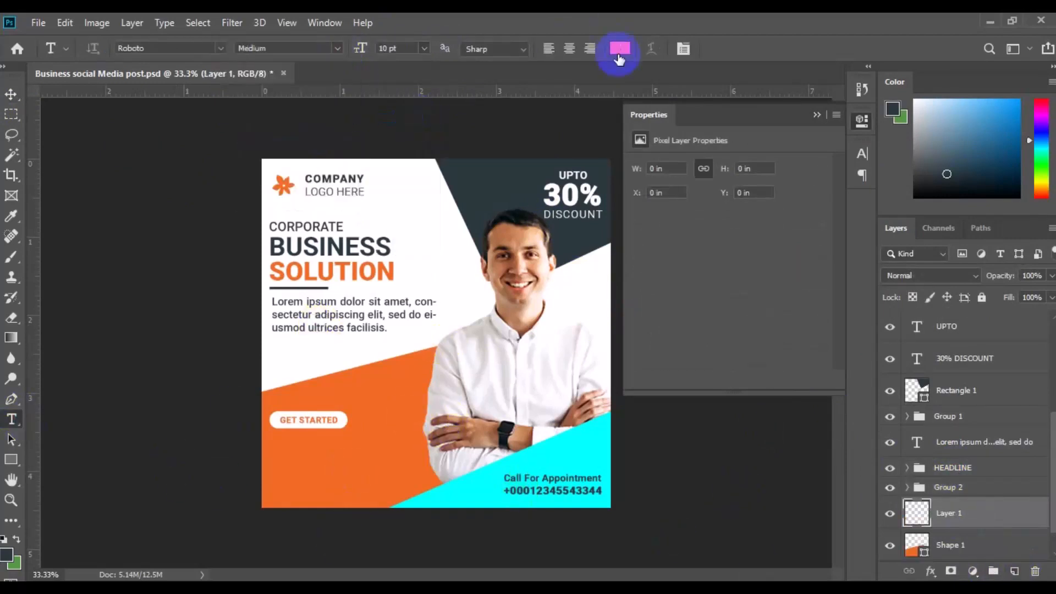
click(443, 224)
click(1001, 151)
drag(281, 447, 426, 480)
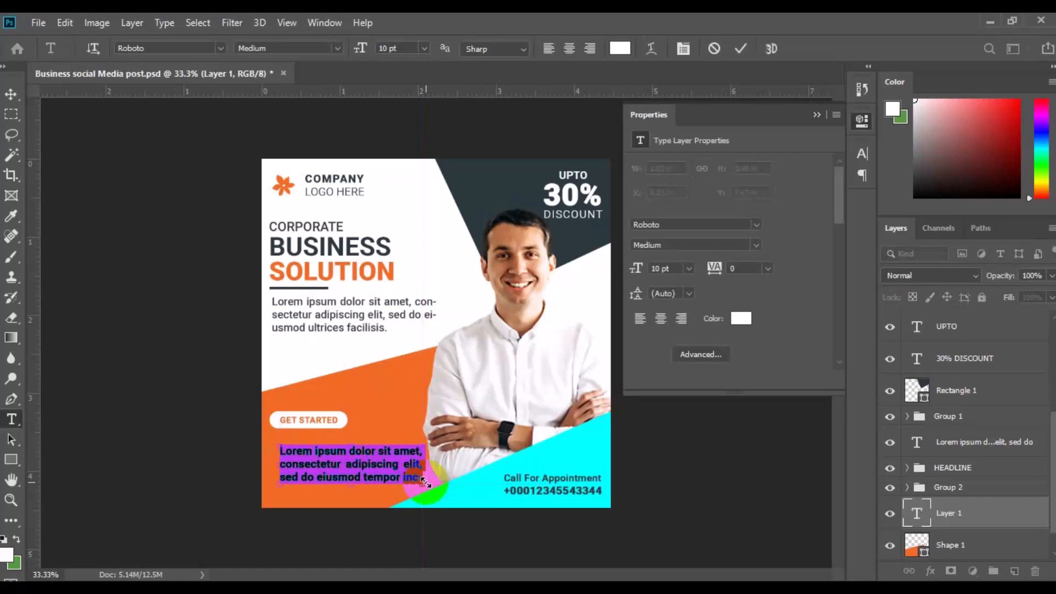
Step: Reduce the white paragraph to 8 pt and extend its text box to about 0.61 in high
click(424, 49)
click(407, 95)
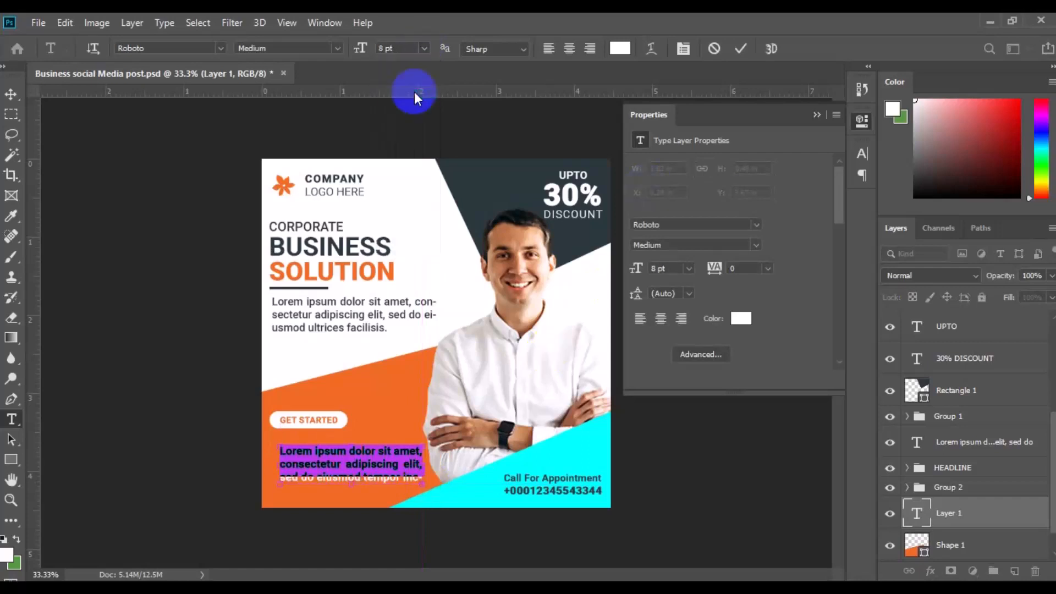
click(835, 117)
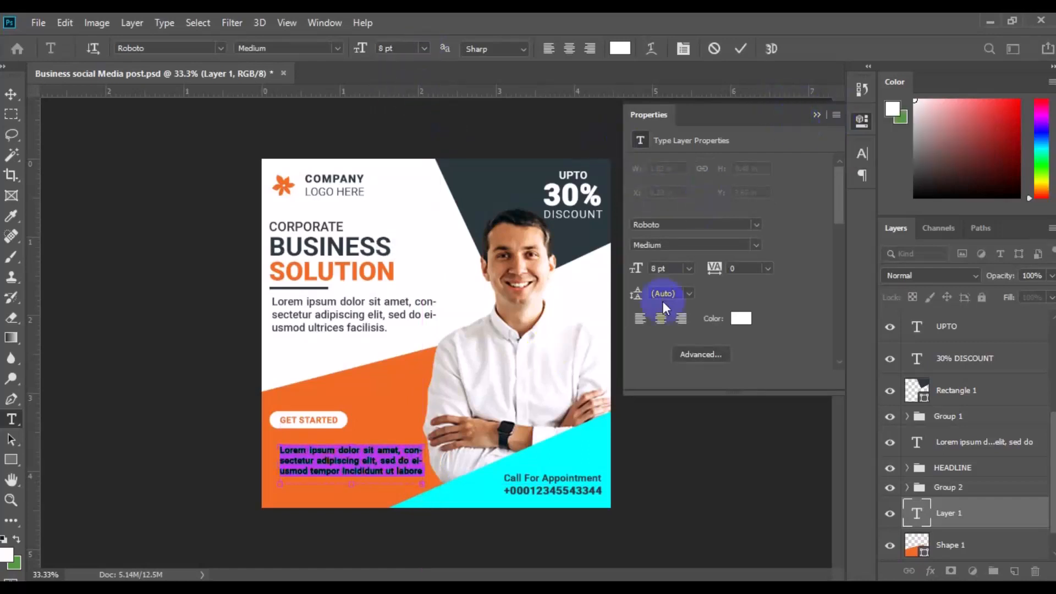
click(816, 115)
drag(351, 492, 351, 492)
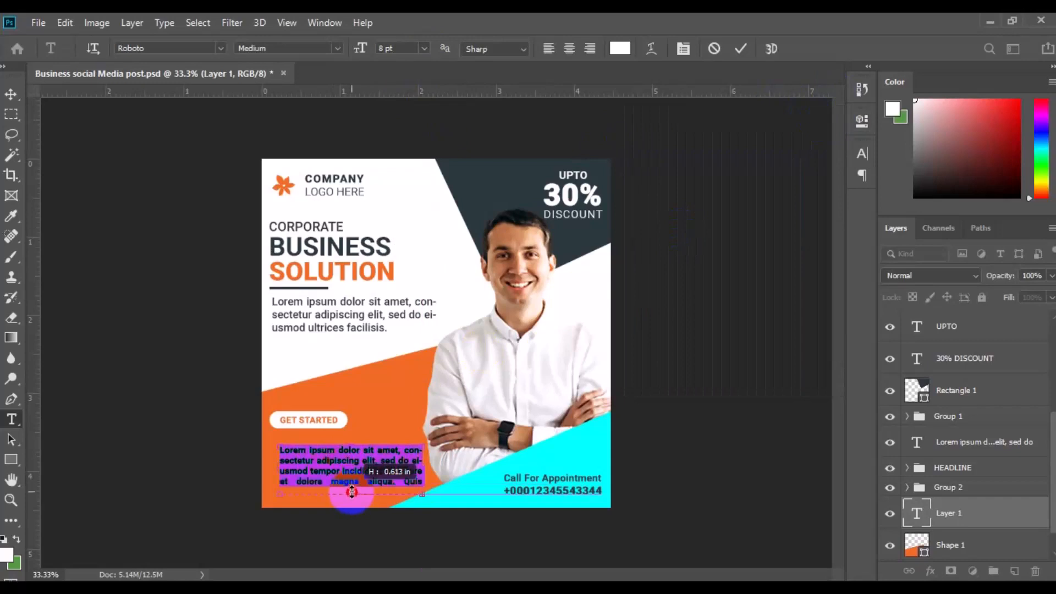
Step: Trim the white lorem ipsum paragraph so that it ends after "tempor"
key(ctrl+t)
click(753, 147)
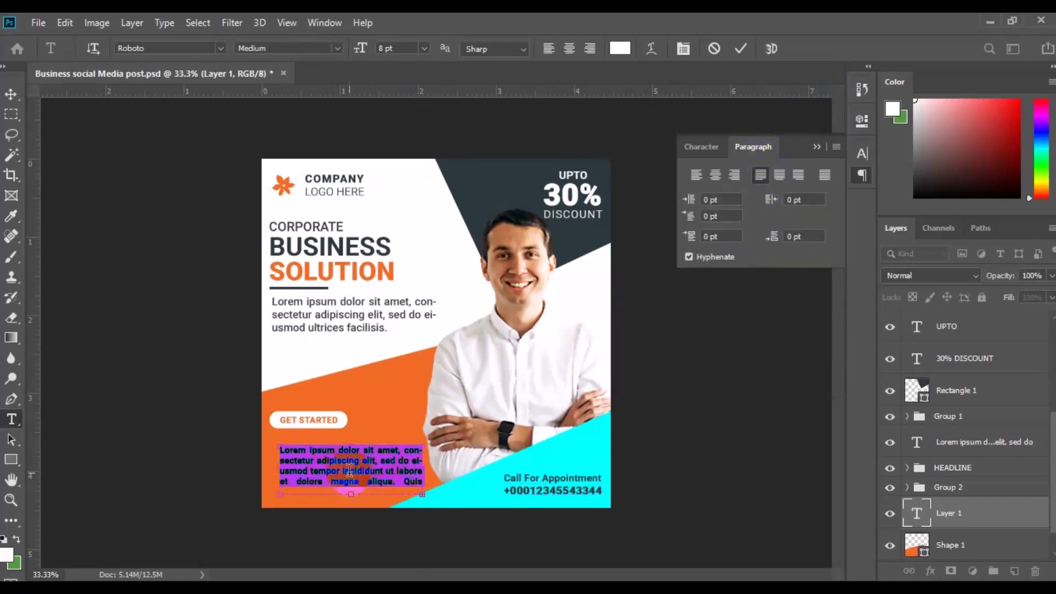
click(437, 498)
key(ctrl+a)
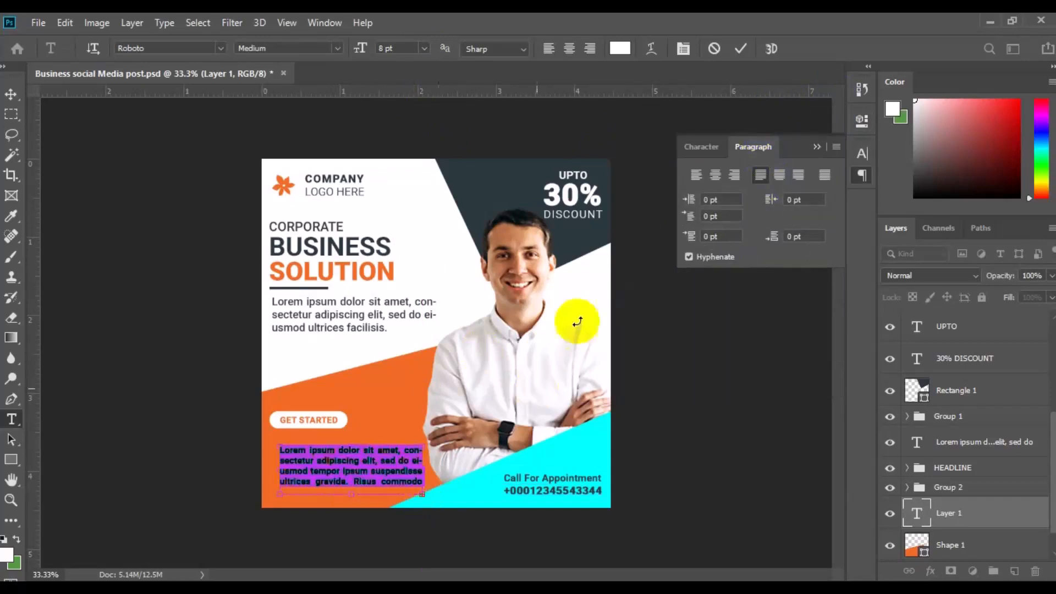
click(700, 147)
click(740, 195)
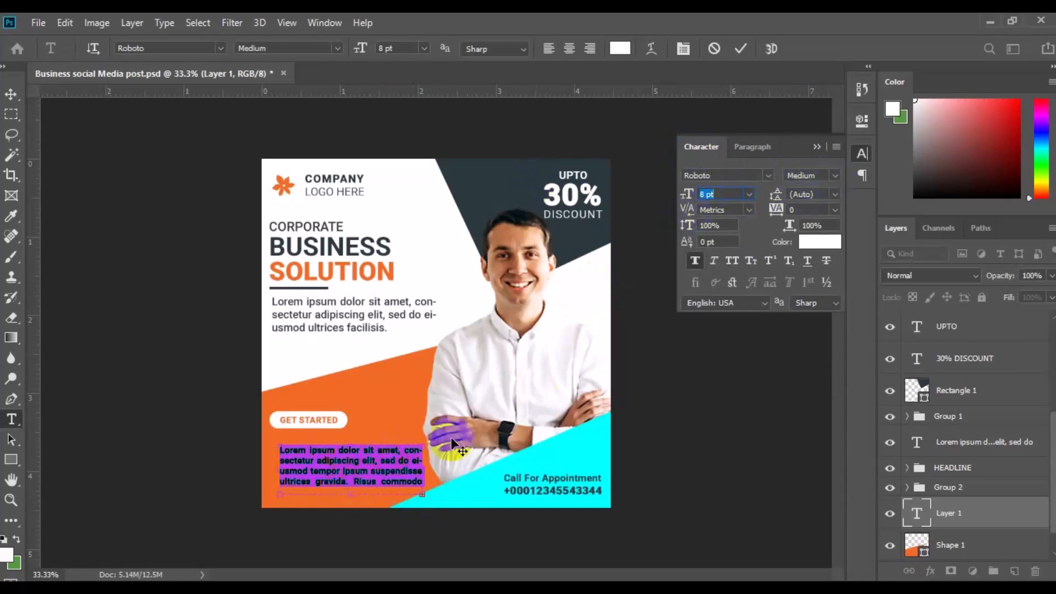
click(344, 474)
drag(344, 476, 451, 514)
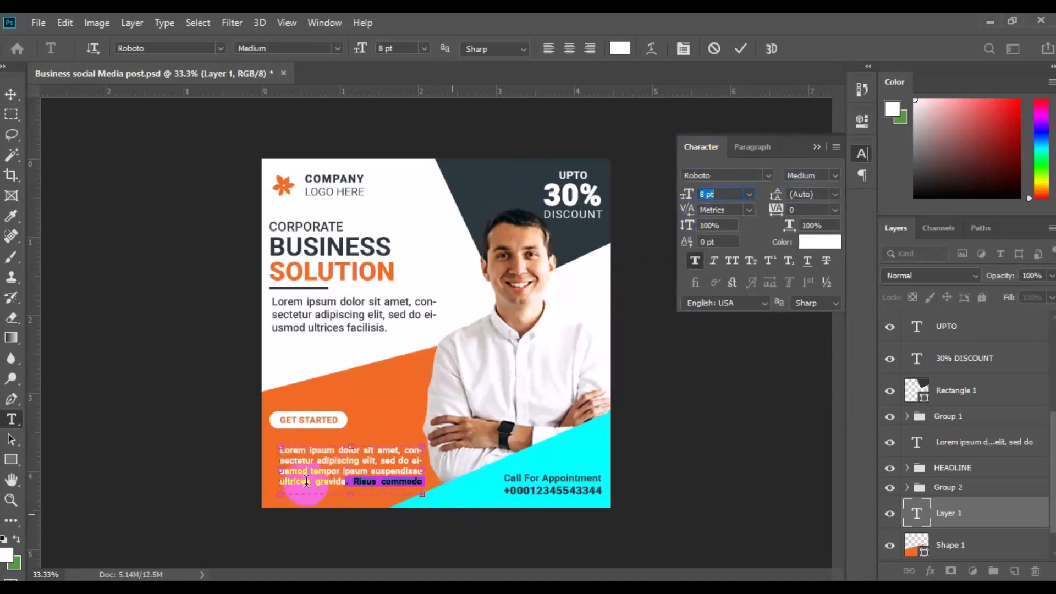
drag(340, 470, 420, 482)
key(BackSpace)
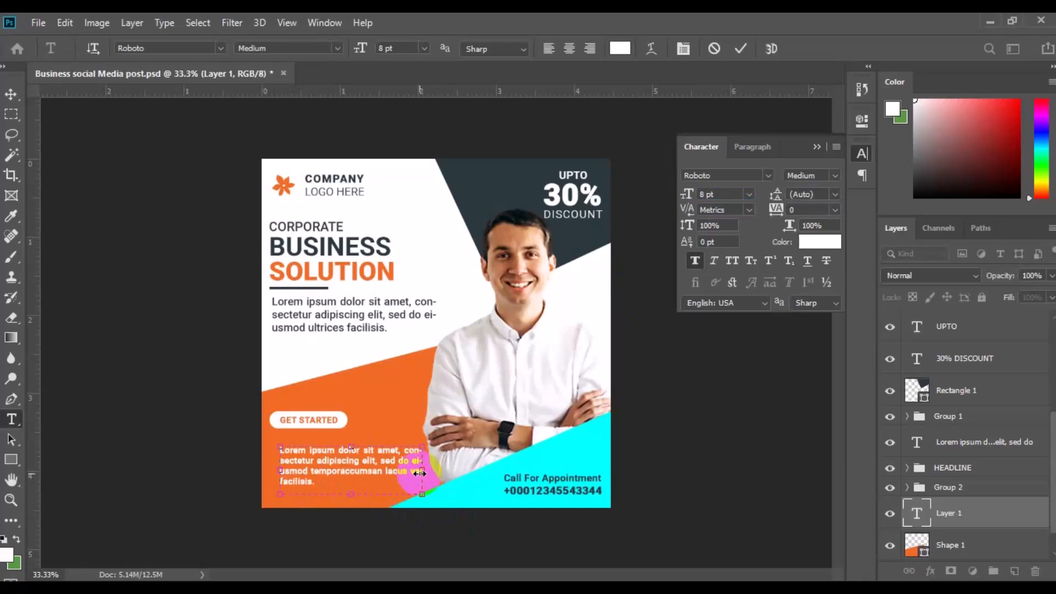
key(shift+Down)
key(BackSpace)
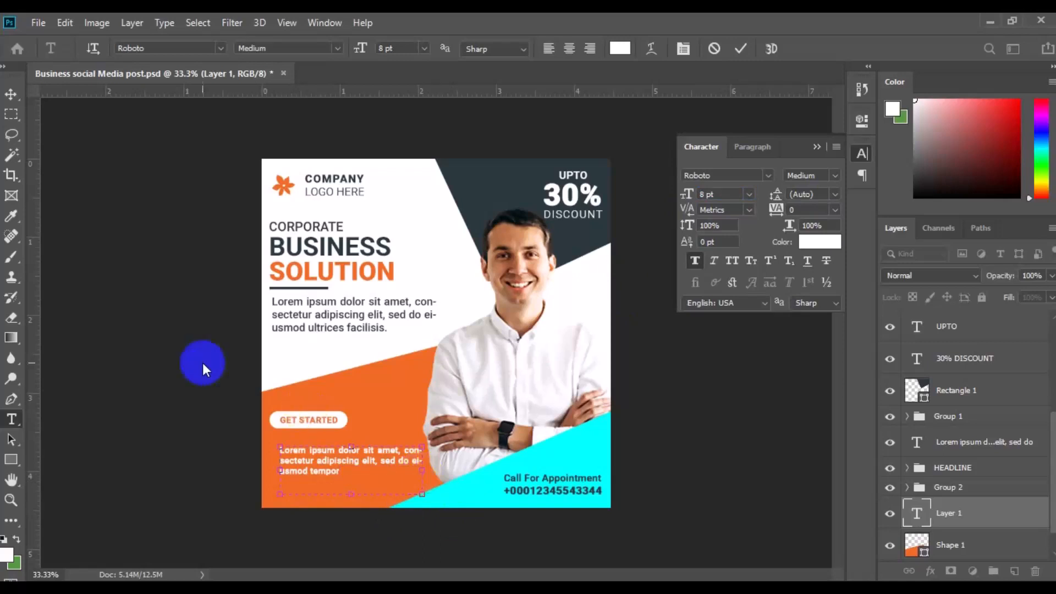
Step: Move the white paragraph just under the GET STARTED button and align their left edges
click(10, 95)
drag(306, 464, 299, 454)
click(964, 491)
click(332, 49)
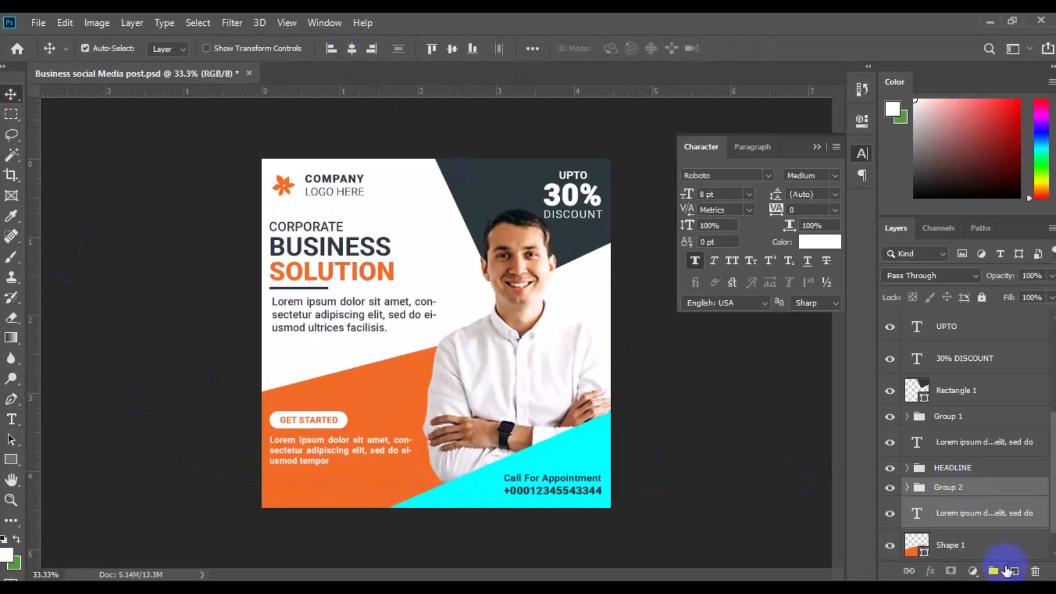
Step: Group the button group with the white paragraph and name the new group ACT BUTTION
click(993, 571)
double_click(951, 487)
text(ACT BUTTIO)
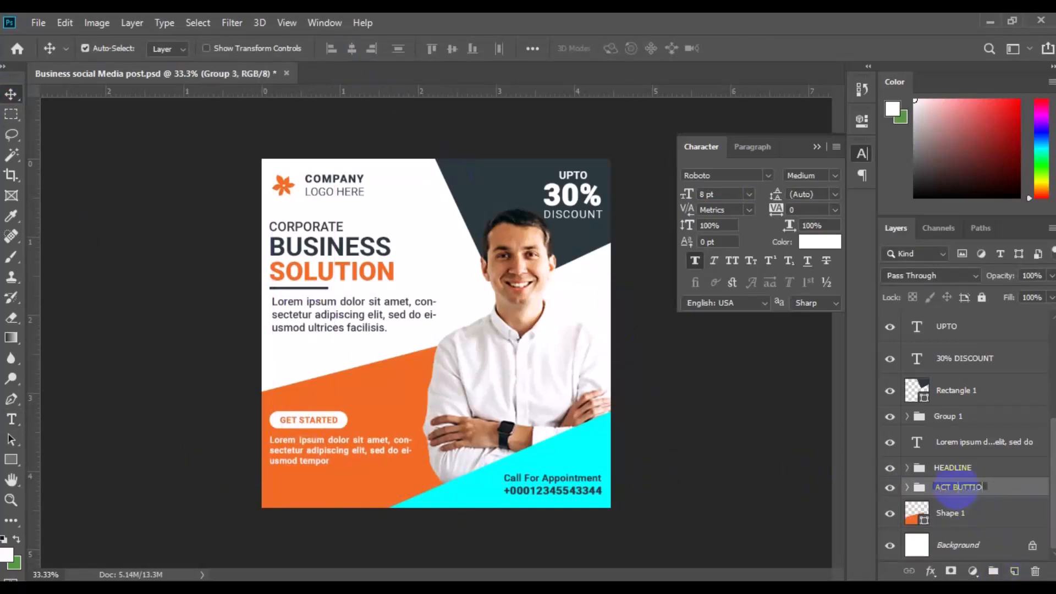
text(N)
key(Return)
Step: Left-align the dark lorem ipsum paragraph with the HEADLINE group and put both in a new group named HEADING
click(985, 467)
ctrl+click(990, 442)
click(336, 59)
click(992, 572)
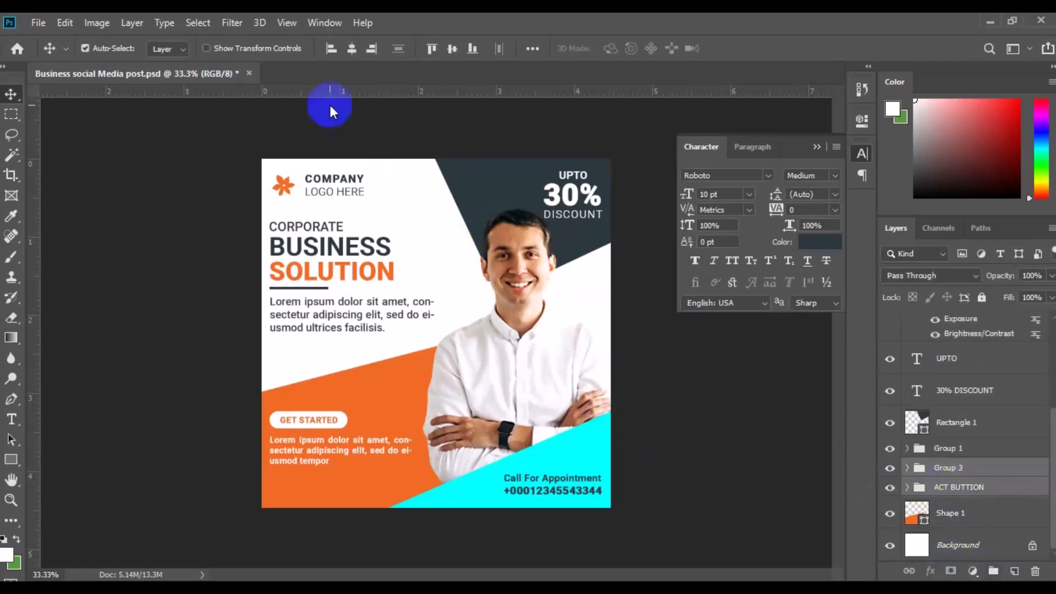
double_click(946, 467)
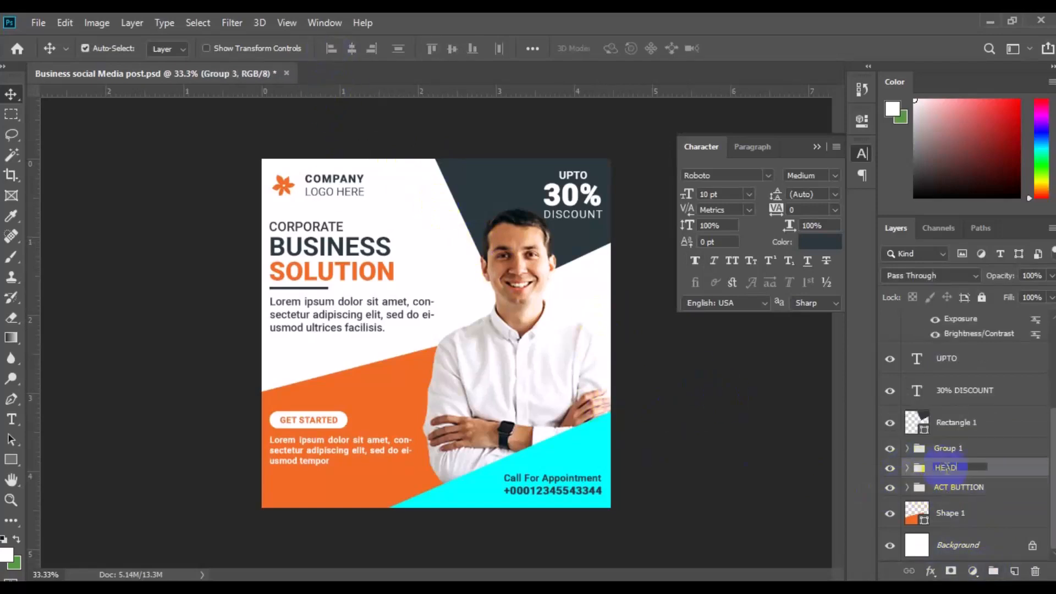
Step: Group HEADING with ACT BUTTION and align the new group's left edge with the company logo group
ctrl+click(970, 488)
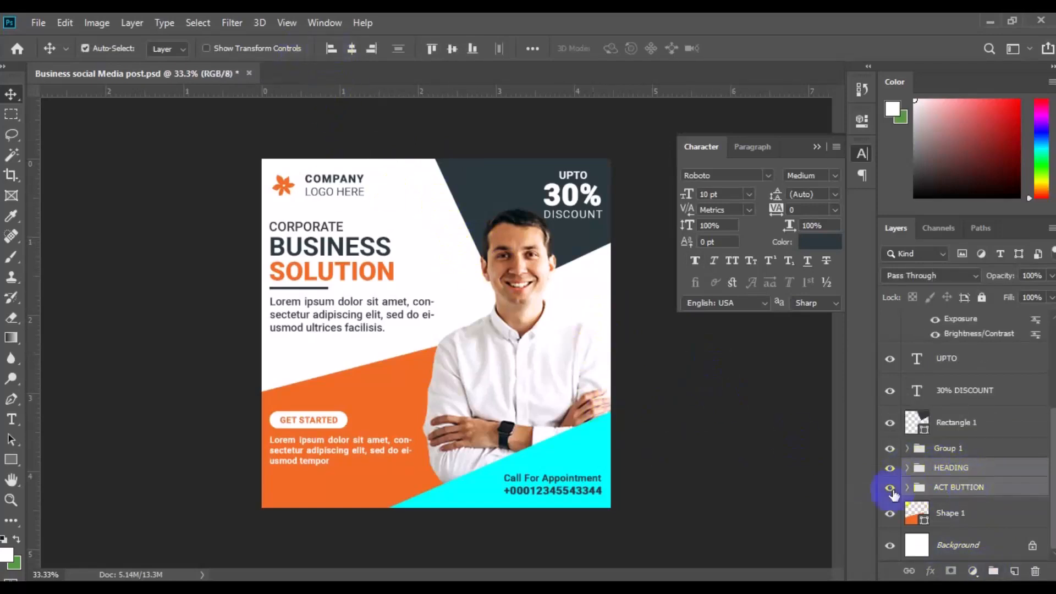
click(993, 571)
shift+click(952, 469)
click(331, 50)
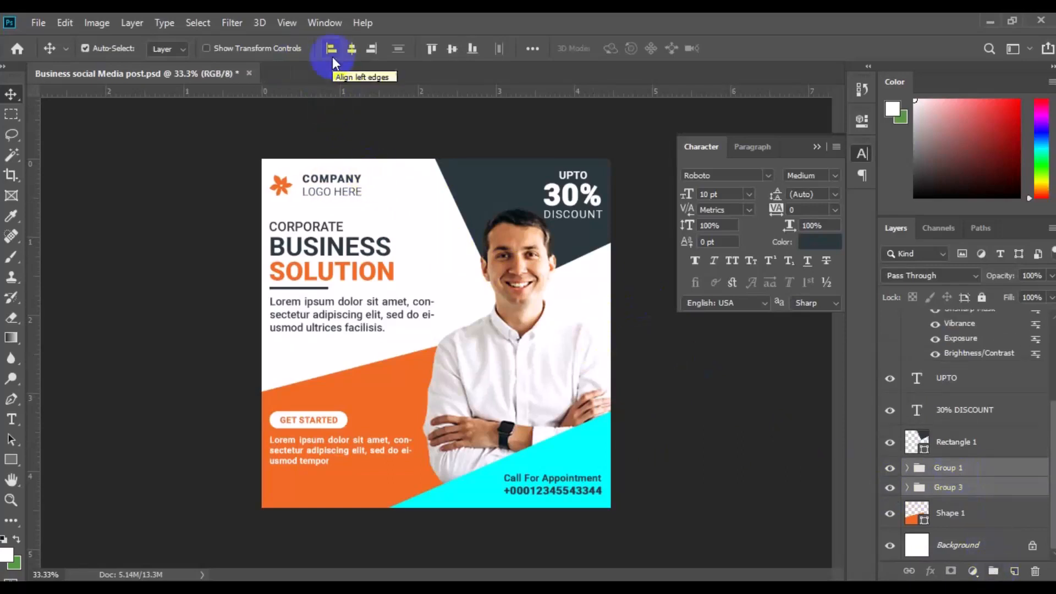
Step: Widen the dark lorem ipsum paragraph's text box so that its first line runs to "consectetur"
click(303, 334)
click(11, 420)
click(300, 308)
drag(438, 320, 467, 320)
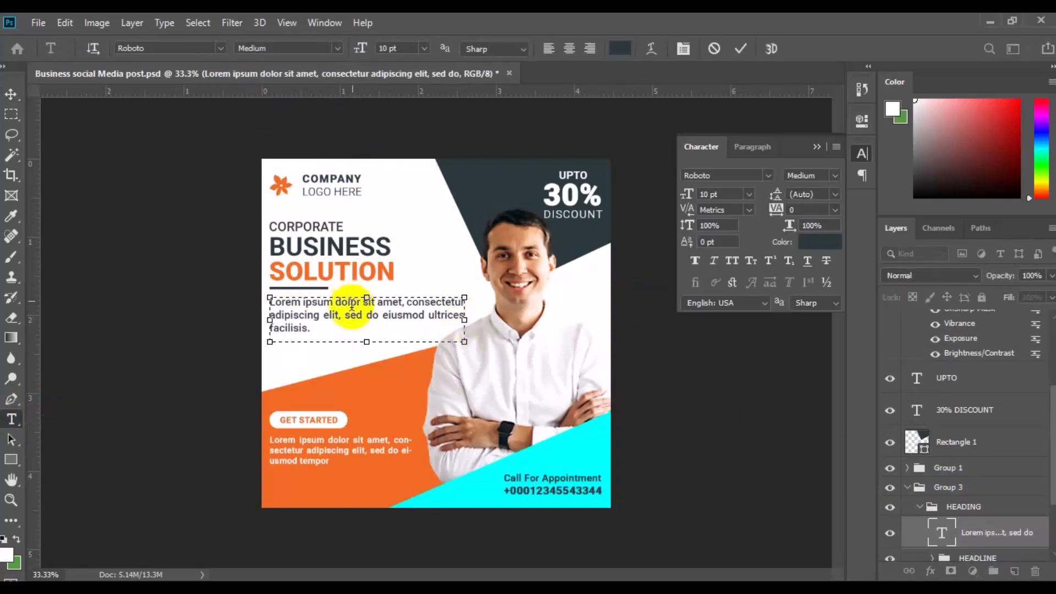
click(11, 94)
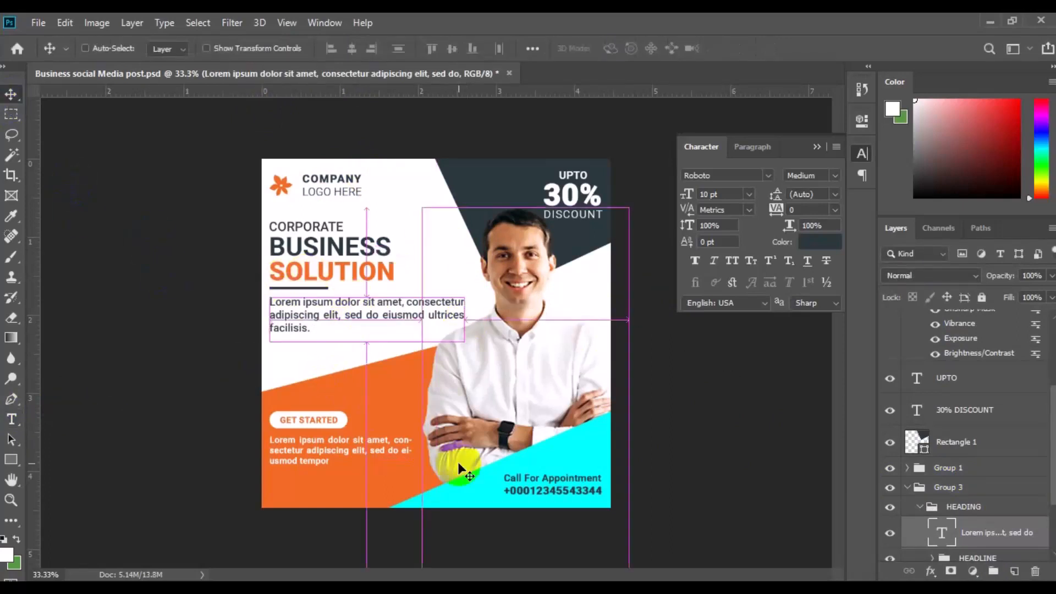
key(ctrl+minus)
key(ctrl+minus)
key(ctrl+plus)
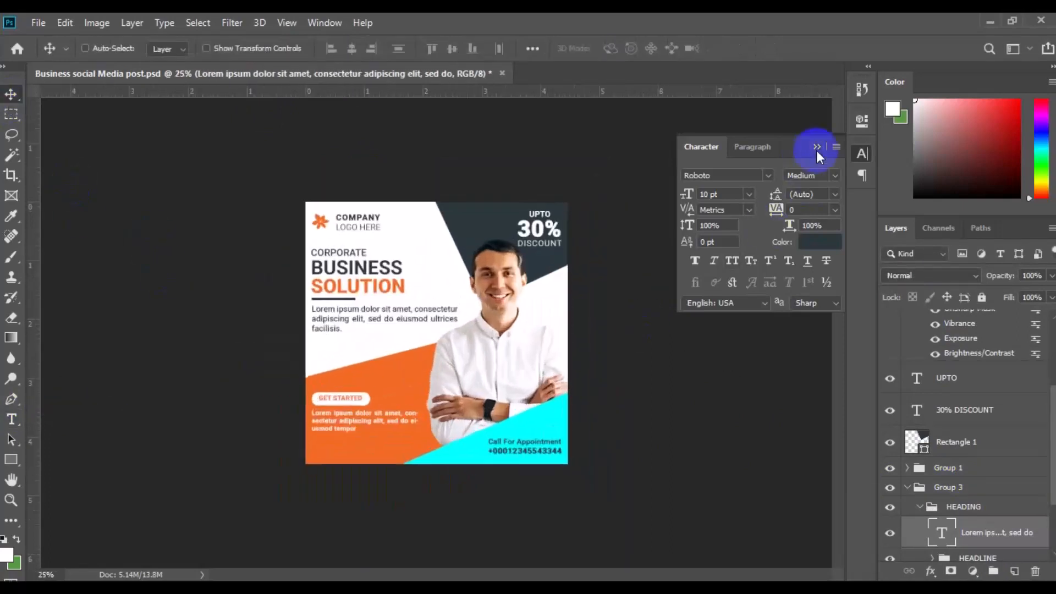
key(ctrl+plus)
Step: Create a new layer directly above the orange shape and start the Type tool
click(299, 488)
click(11, 419)
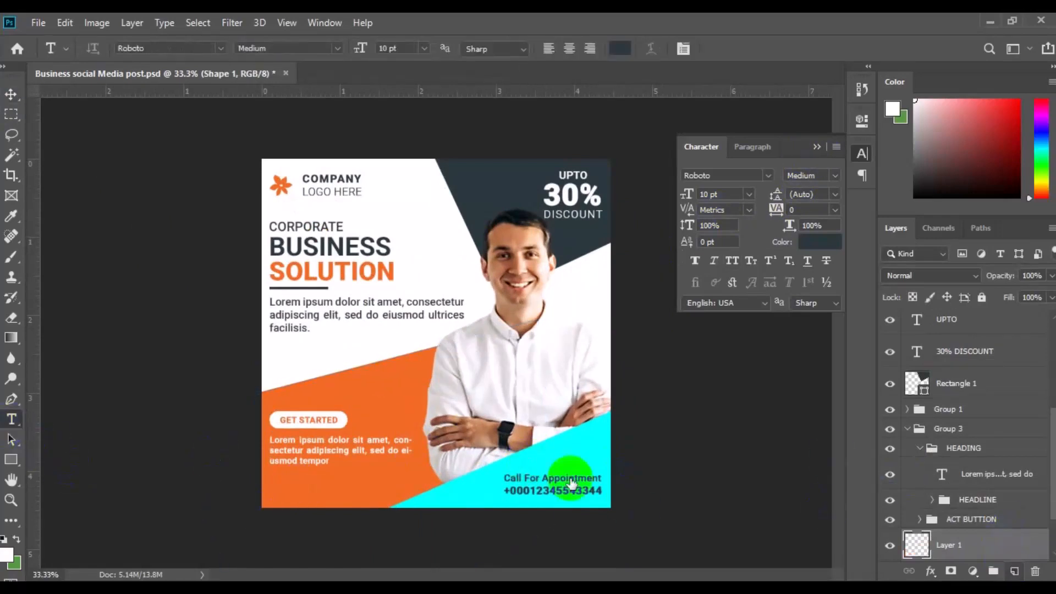